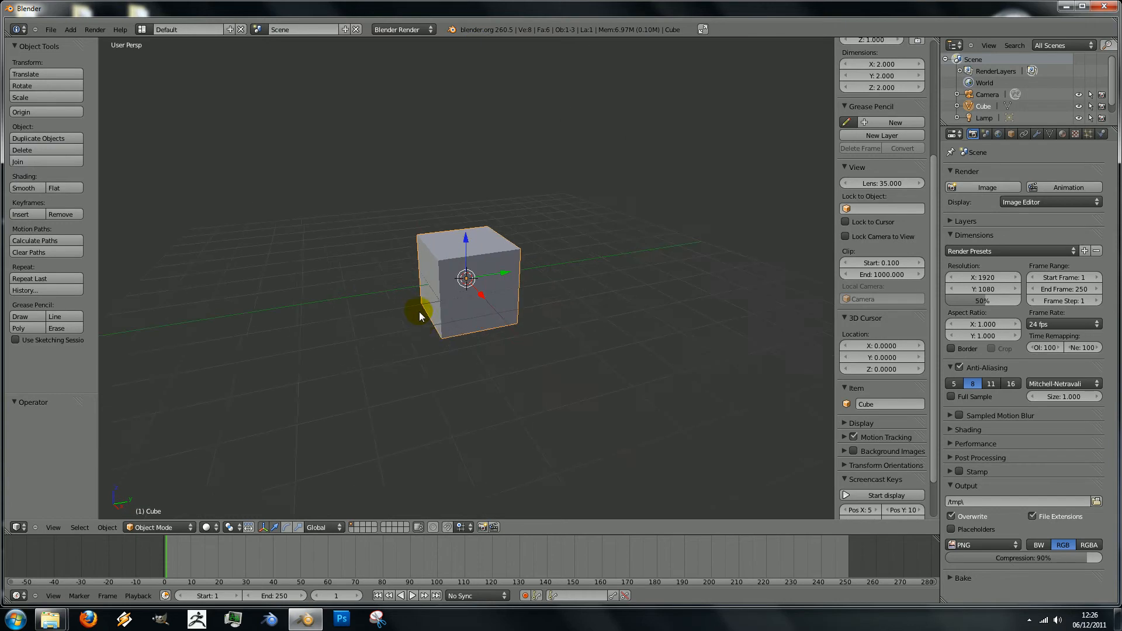
# - Turn on the Screencast Keys display in the 3D view and test it with a little zooming
pyautogui.moveTo(419, 311); pyautogui.dragTo(437, 307, button='middle')
pyautogui.scroll(-3, 434, 309)
pyautogui.scroll(4, 434, 309)
pyautogui.scroll(-6, 434, 309)
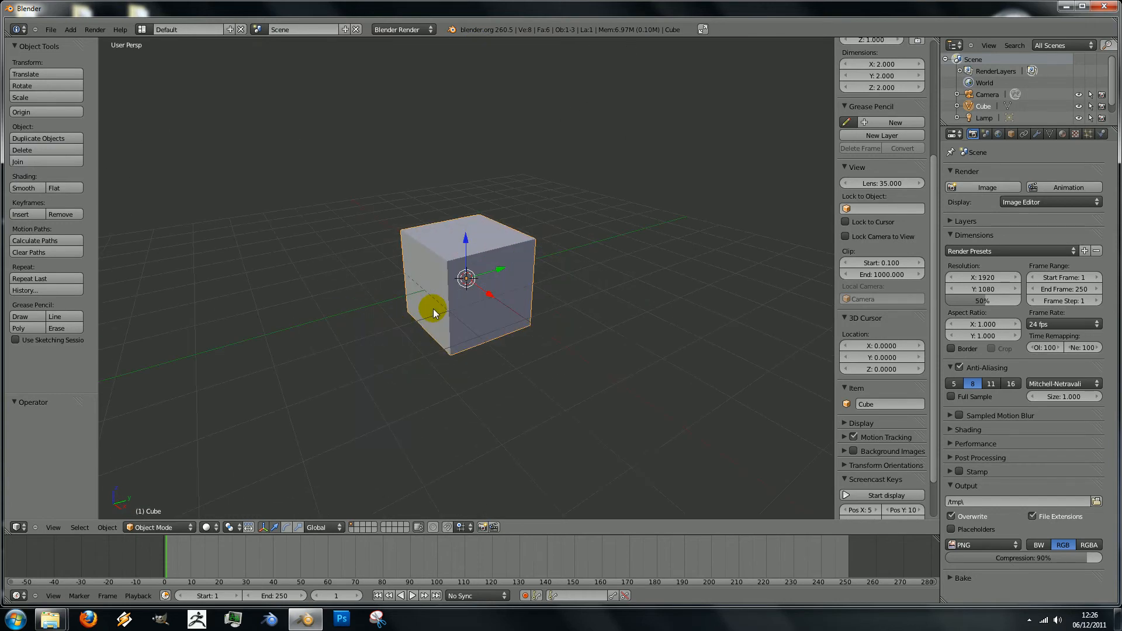
pyautogui.click(883, 495)
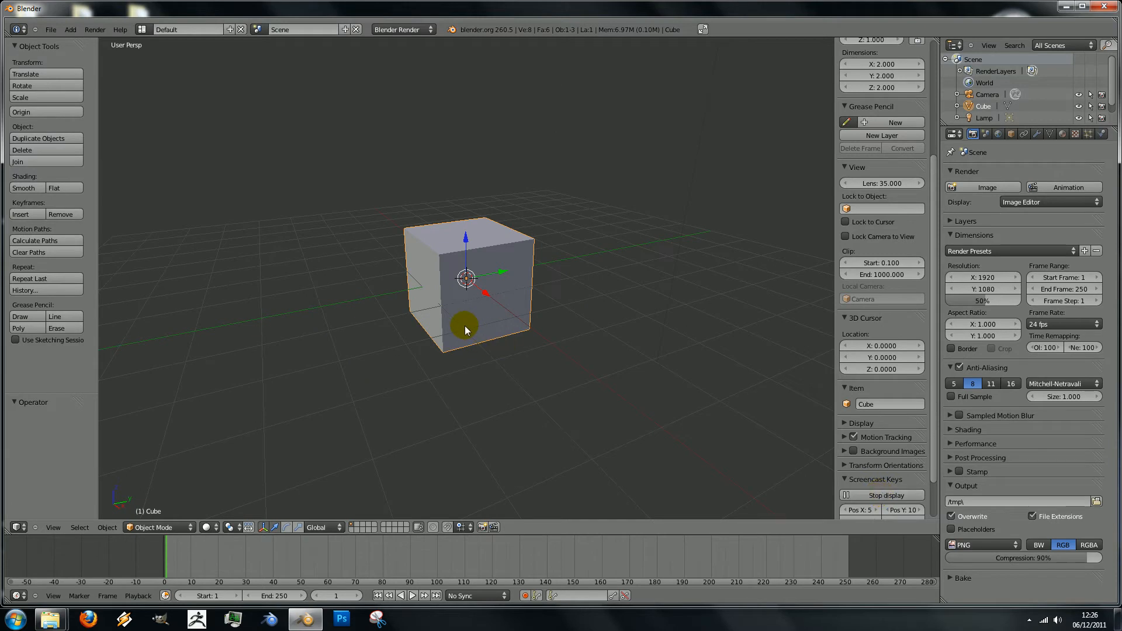
pyautogui.scroll(-3, 466, 314)
pyautogui.scroll(3, 466, 313)
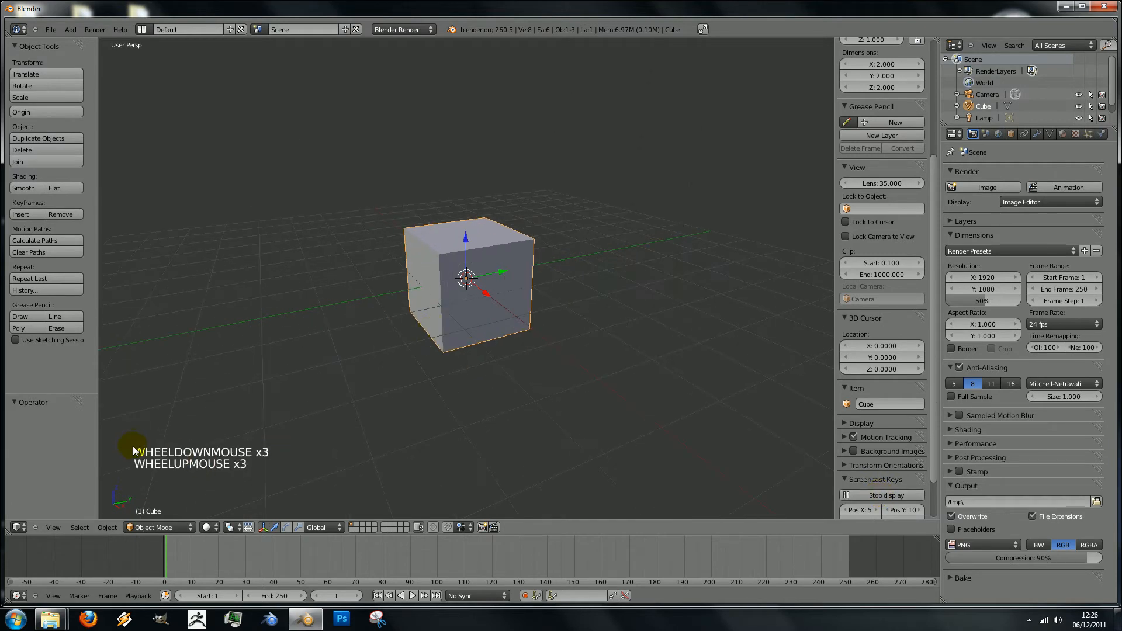
pyautogui.scroll(-2, 225, 454)
pyautogui.scroll(2, 225, 456)
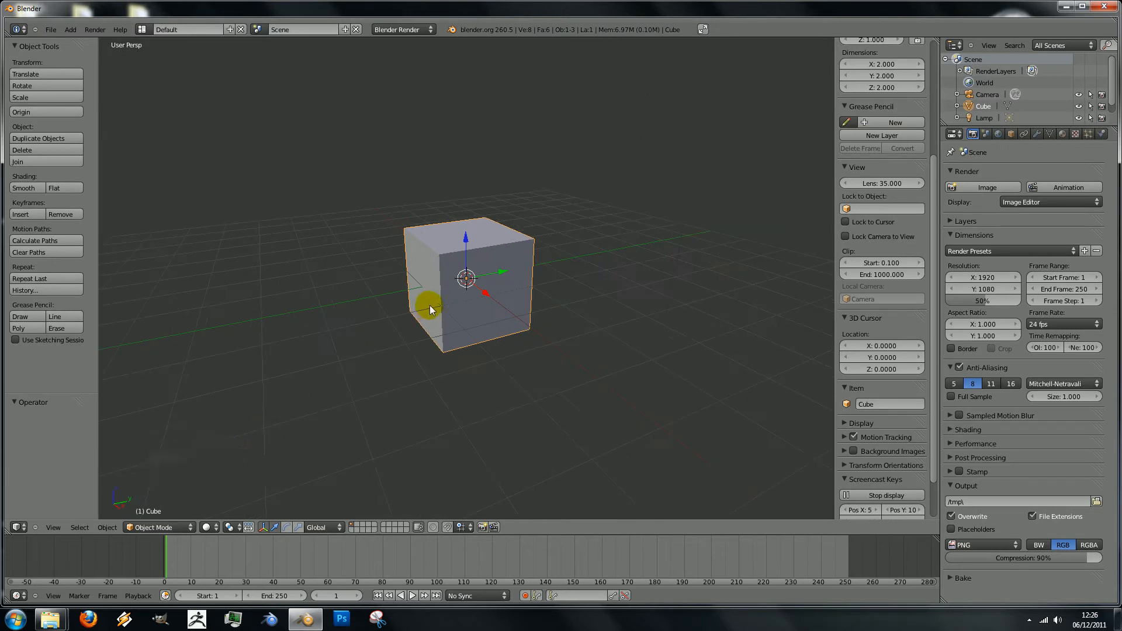
# - Delete the default cube from the scene
pyautogui.scroll(-1, 429, 305)
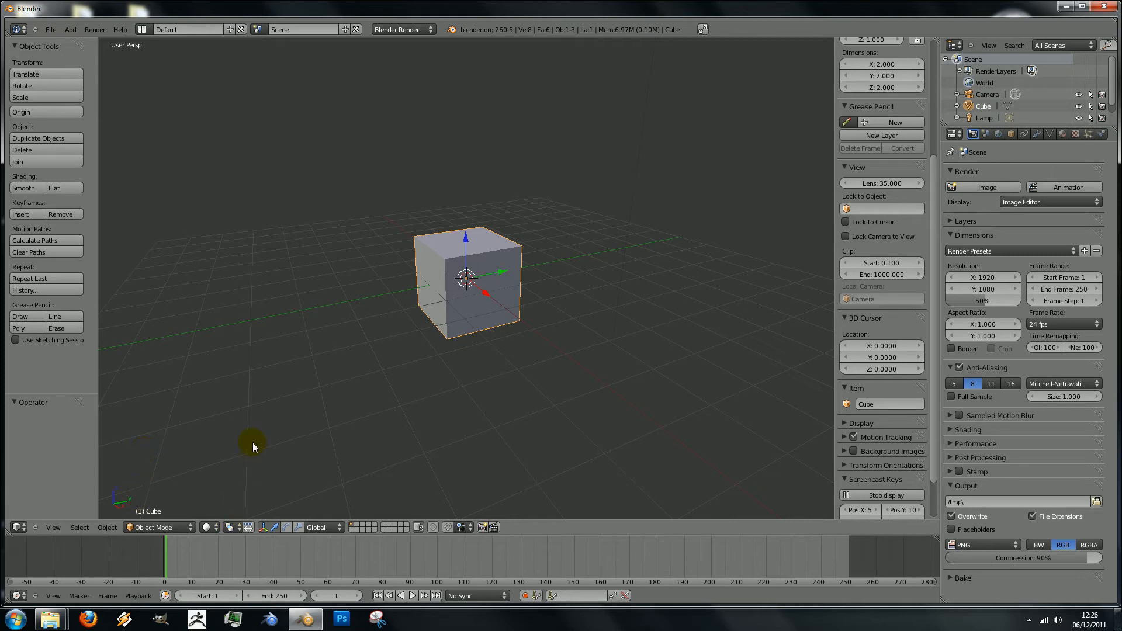
pyautogui.scroll(-3, 262, 430)
pyautogui.scroll(5, 261, 430)
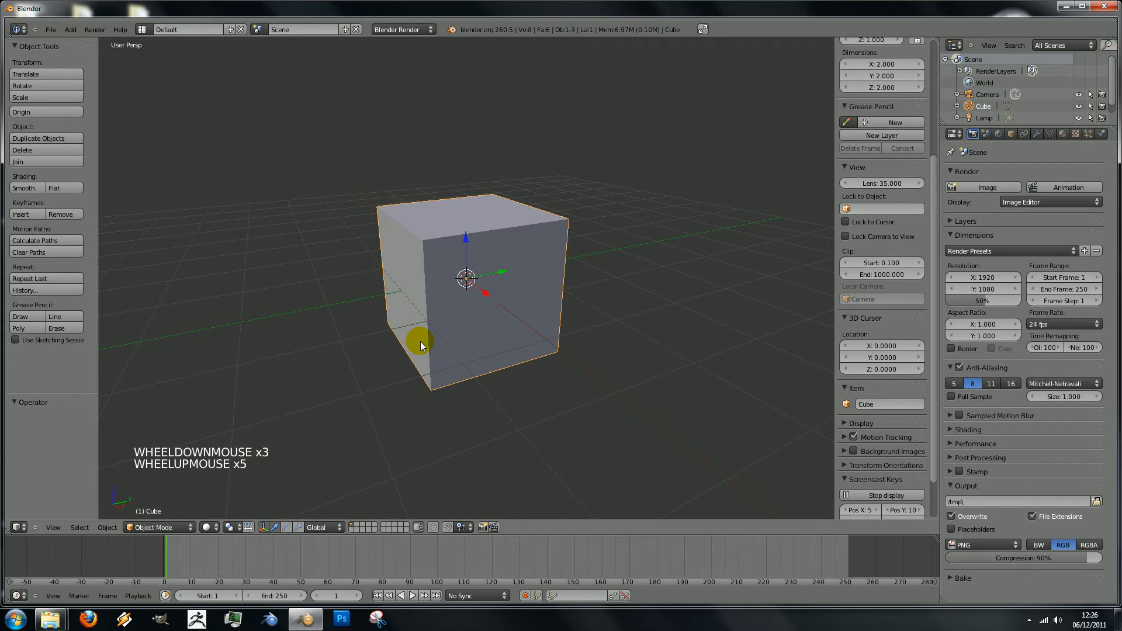
pyautogui.scroll(-3, 420, 341)
pyautogui.scroll(2, 425, 332)
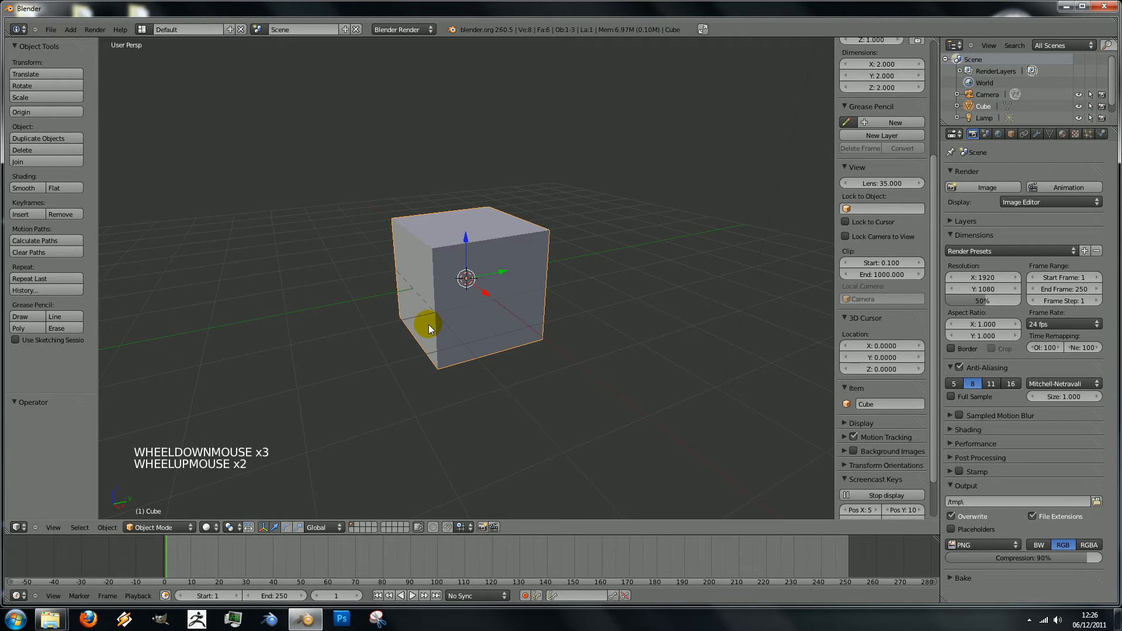
pyautogui.press('x')
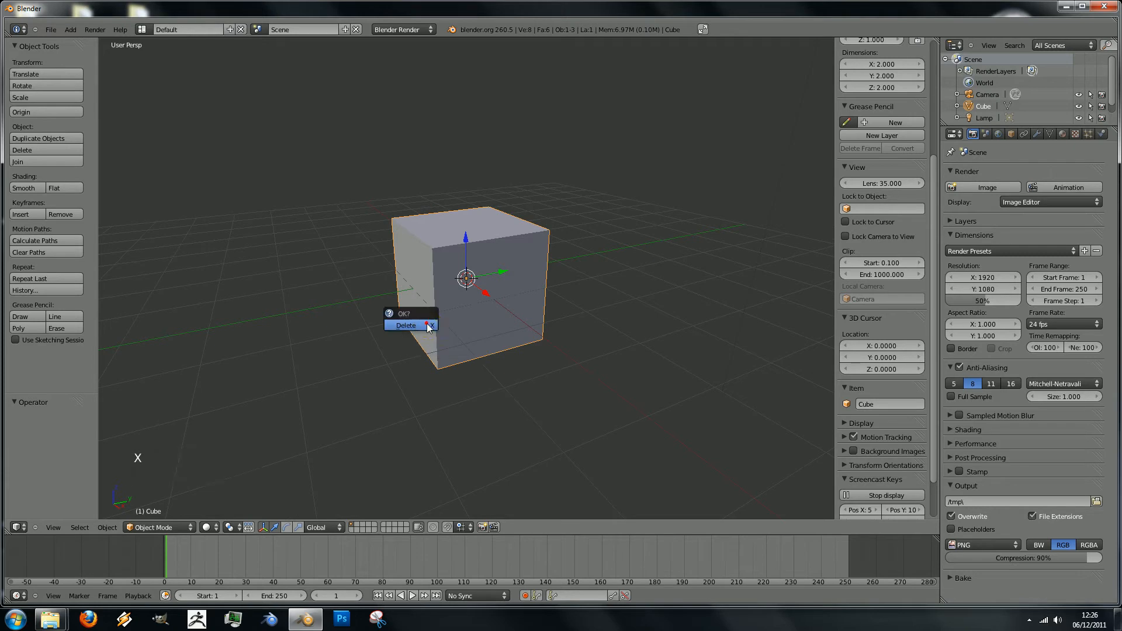
pyautogui.click(427, 324)
# - Add a mesh circle at the scene origin and set its vertices to 16
pyautogui.scroll(-5, 426, 323)
pyautogui.scroll(1, 427, 324)
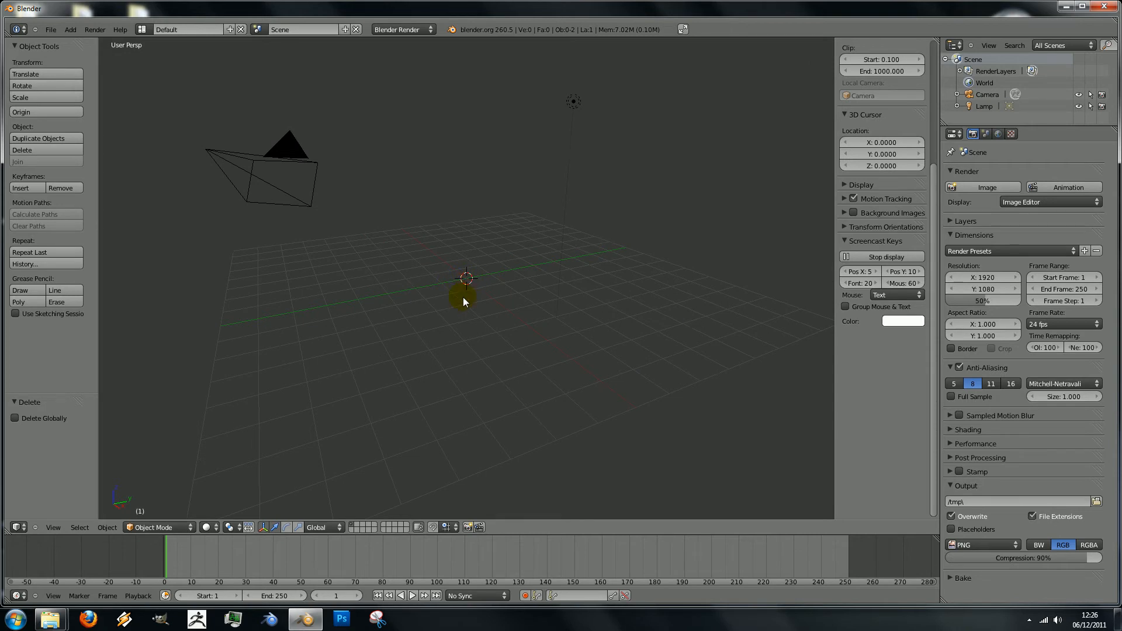
pyautogui.hotkey('shift', 'c')
pyautogui.scroll(3, 508, 322)
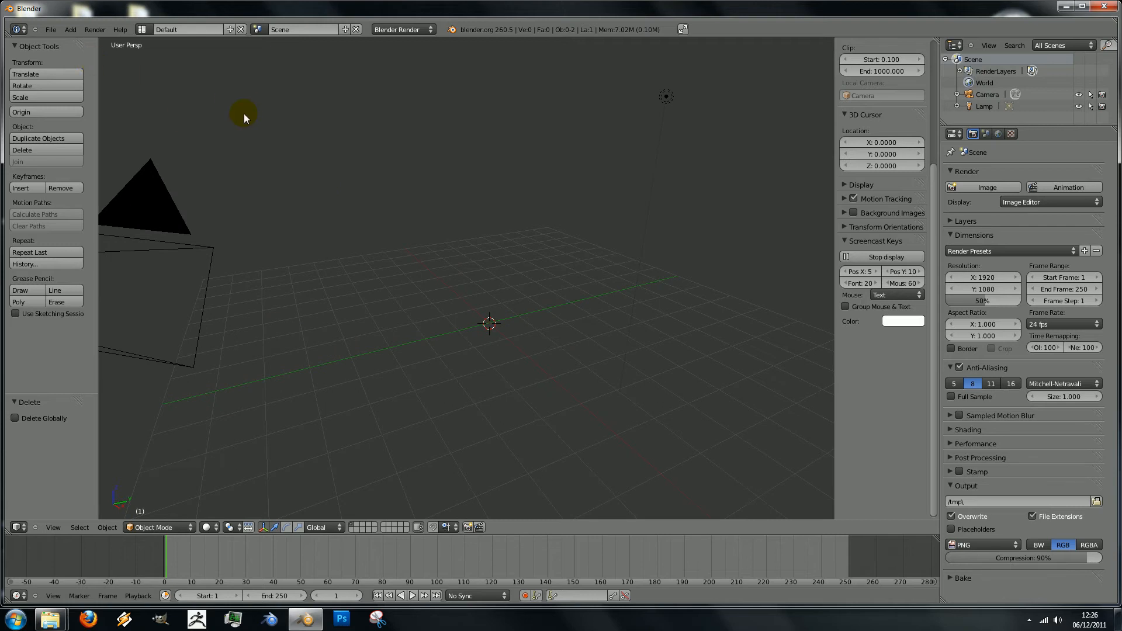
pyautogui.hotkey('shift', 'a')
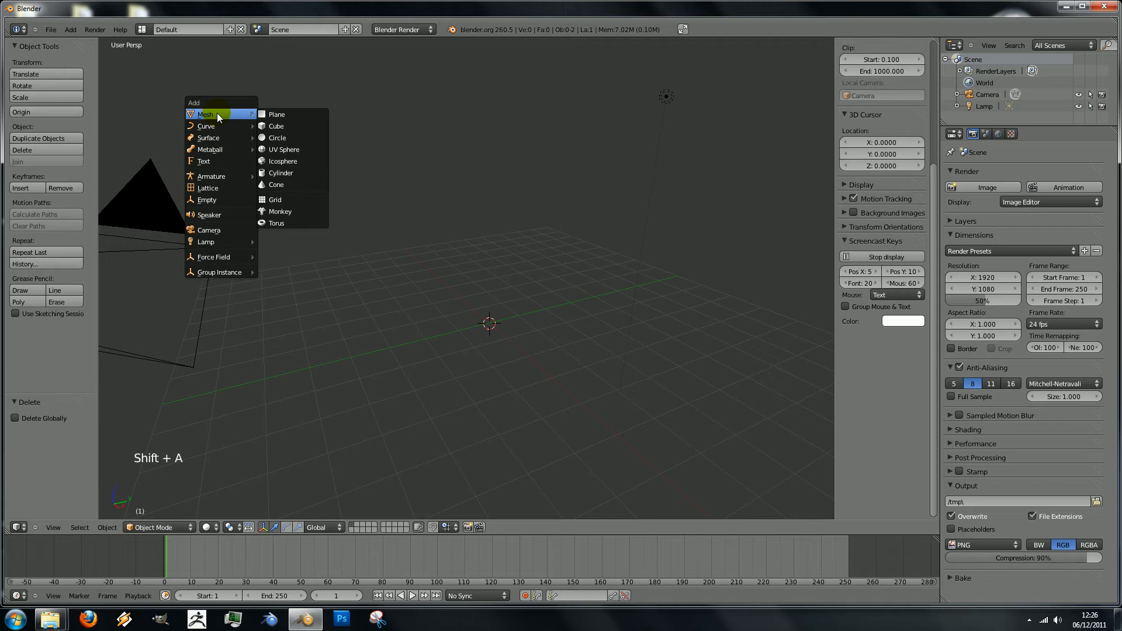
pyautogui.click(279, 141)
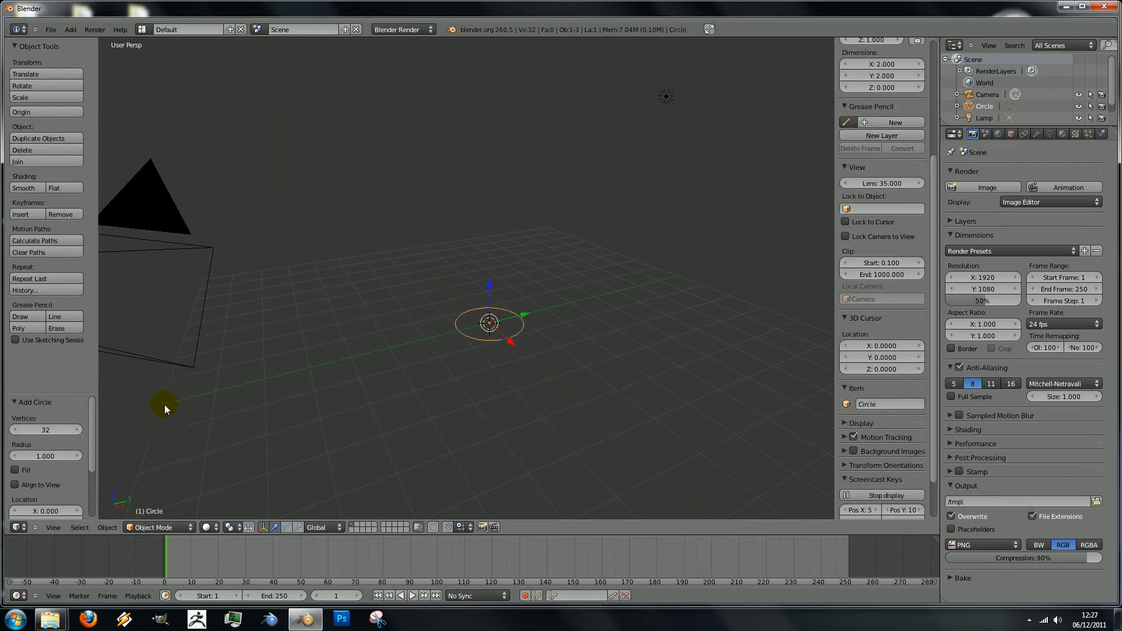
pyautogui.click(37, 430)
pyautogui.write('16')
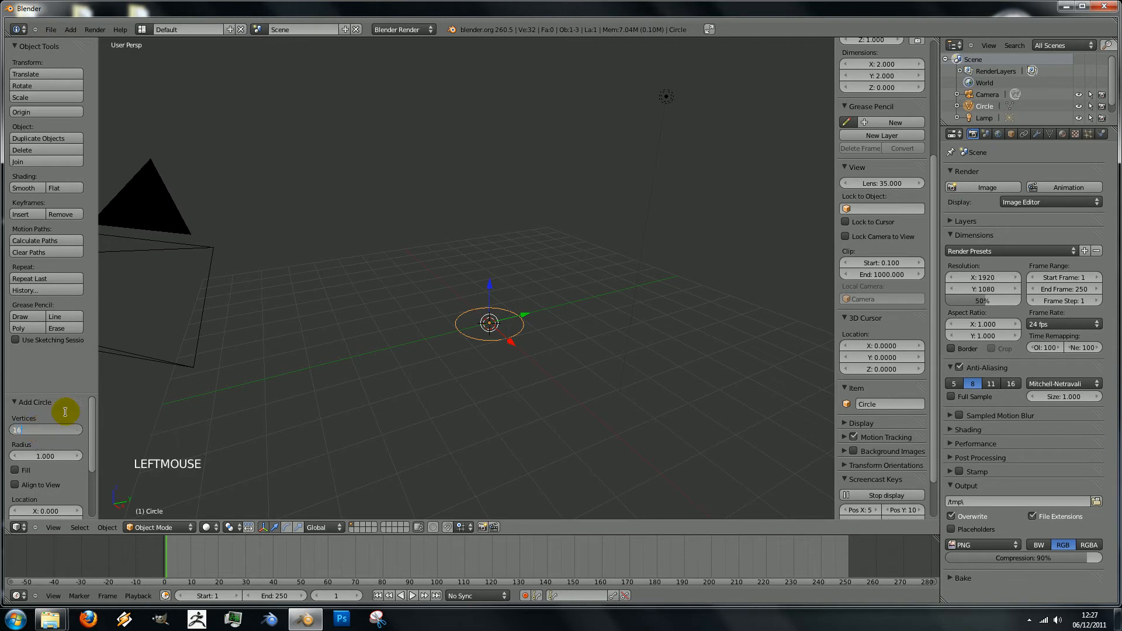
pyautogui.press('Return')
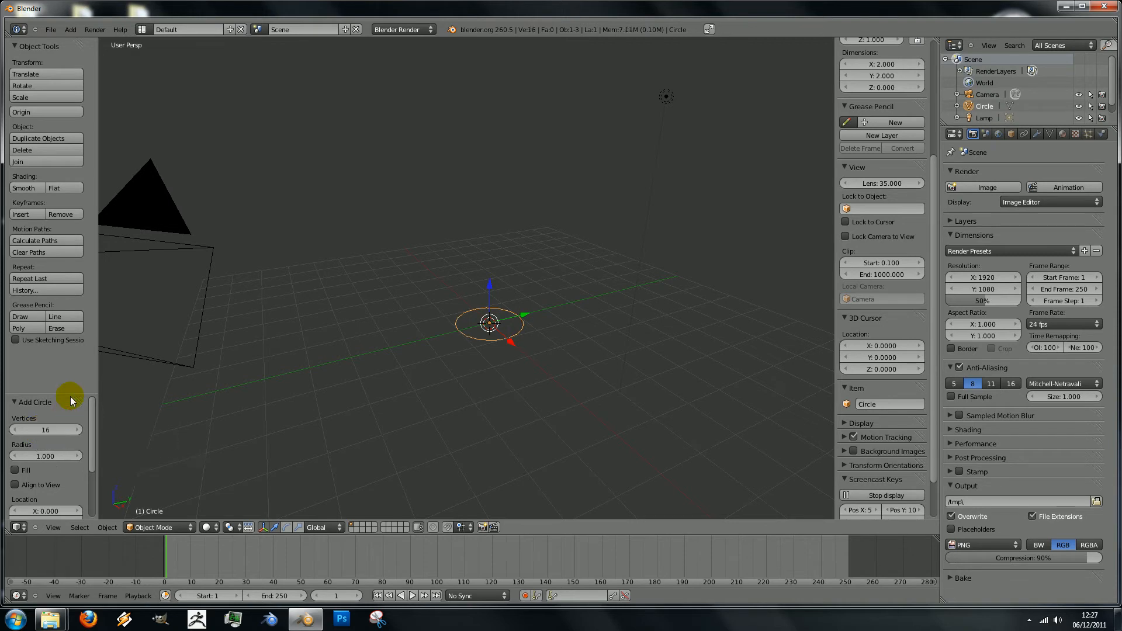
pyautogui.press('Return')
# - Enter Edit Mode on the circle and show it centred in the front orthographic view
pyautogui.scroll(-5, 533, 338)
pyautogui.scroll(12, 486, 346)
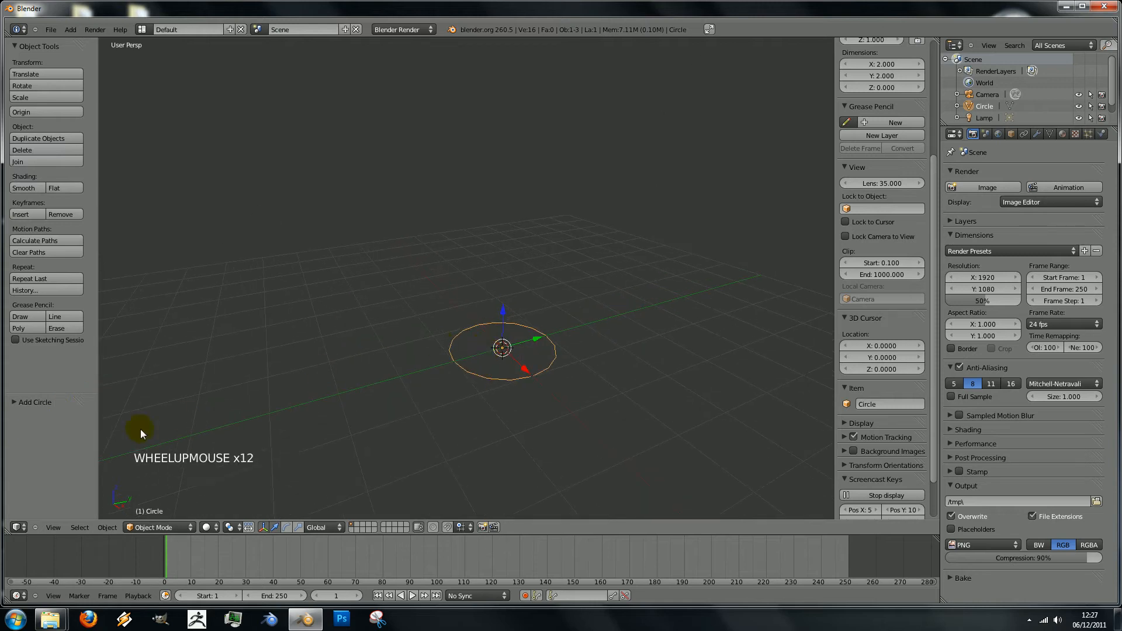
pyautogui.press('Tab')
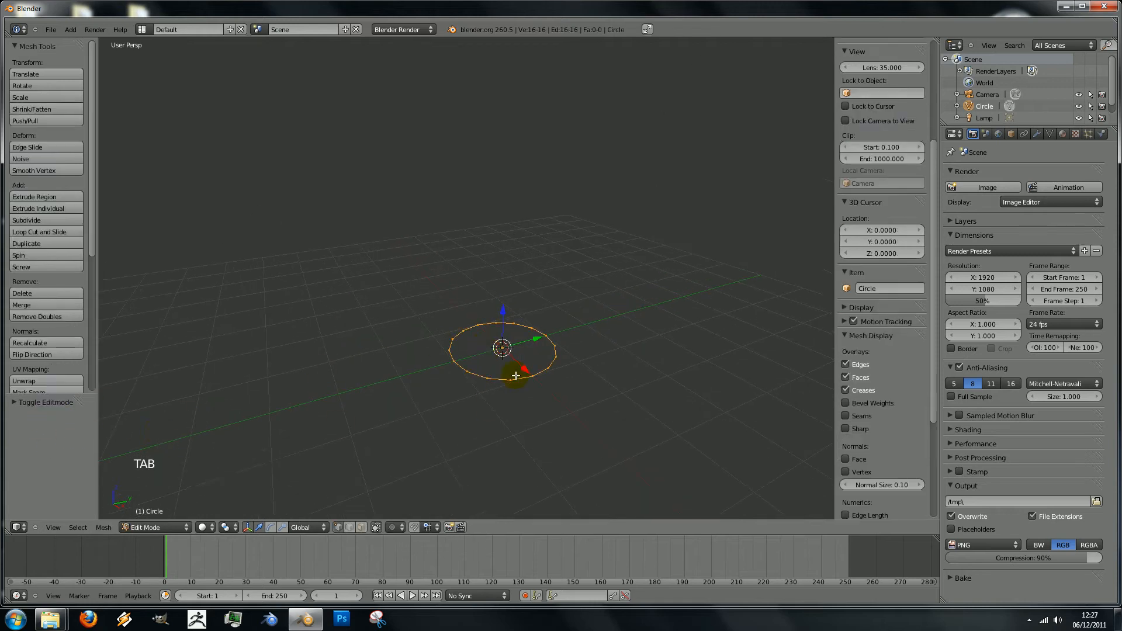
pyautogui.scroll(-6, 511, 381)
pyautogui.scroll(5, 507, 363)
pyautogui.scroll(-4, 507, 363)
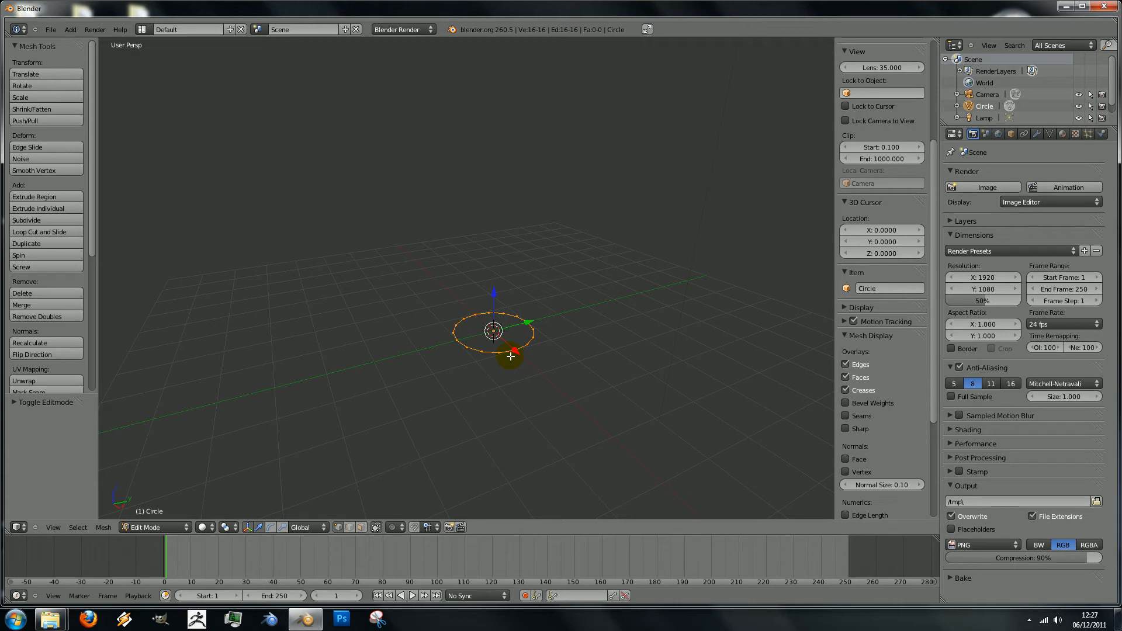
pyautogui.press('KP_1')
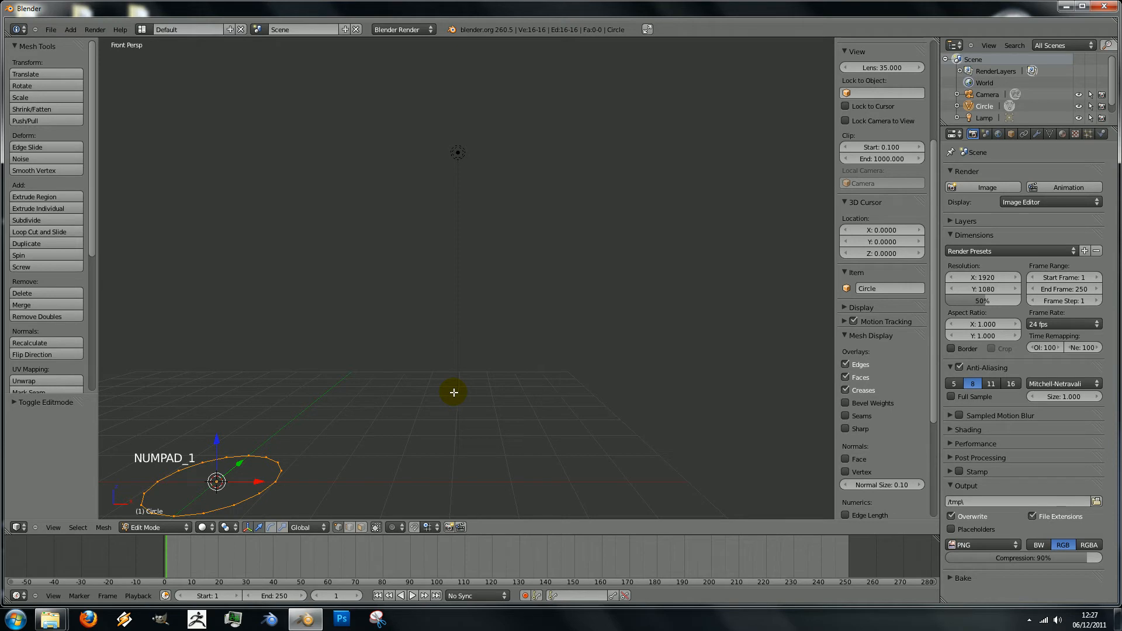
pyautogui.press('KP_Decimal')
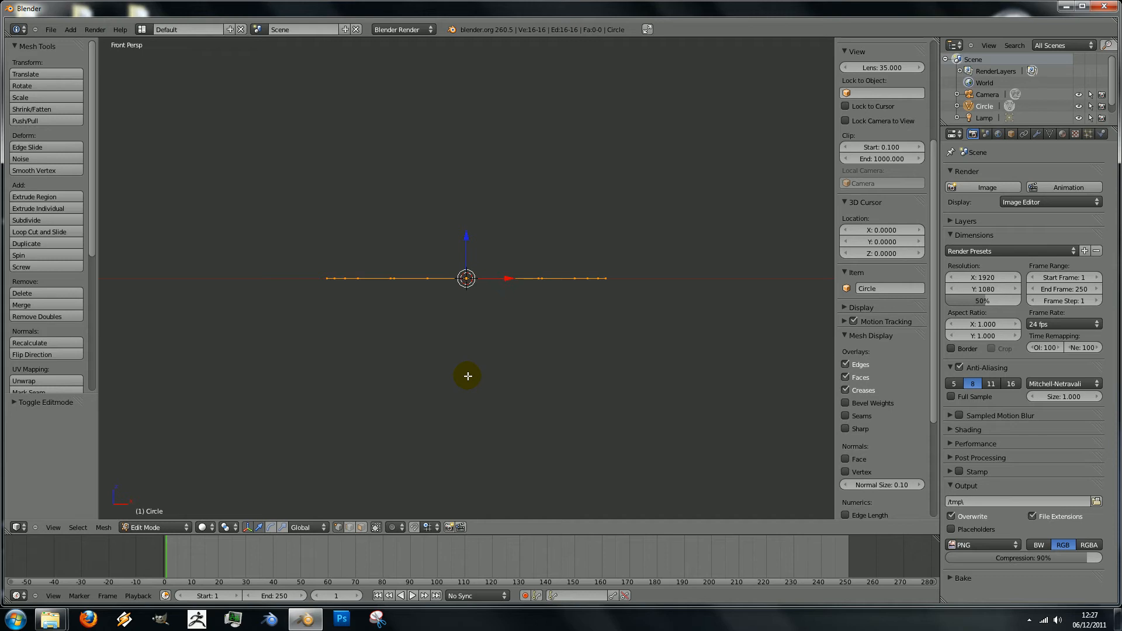
pyautogui.press('KP_5')
pyautogui.scroll(-5, 468, 342)
pyautogui.scroll(4, 469, 341)
pyautogui.scroll(-3, 469, 341)
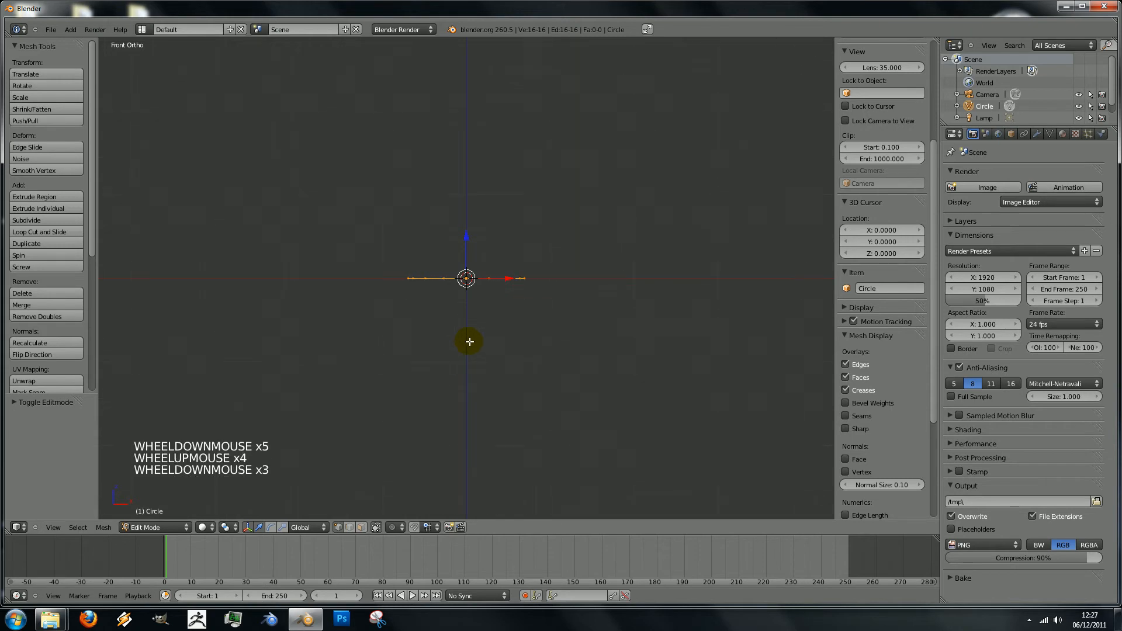
pyautogui.scroll(-1, 469, 341)
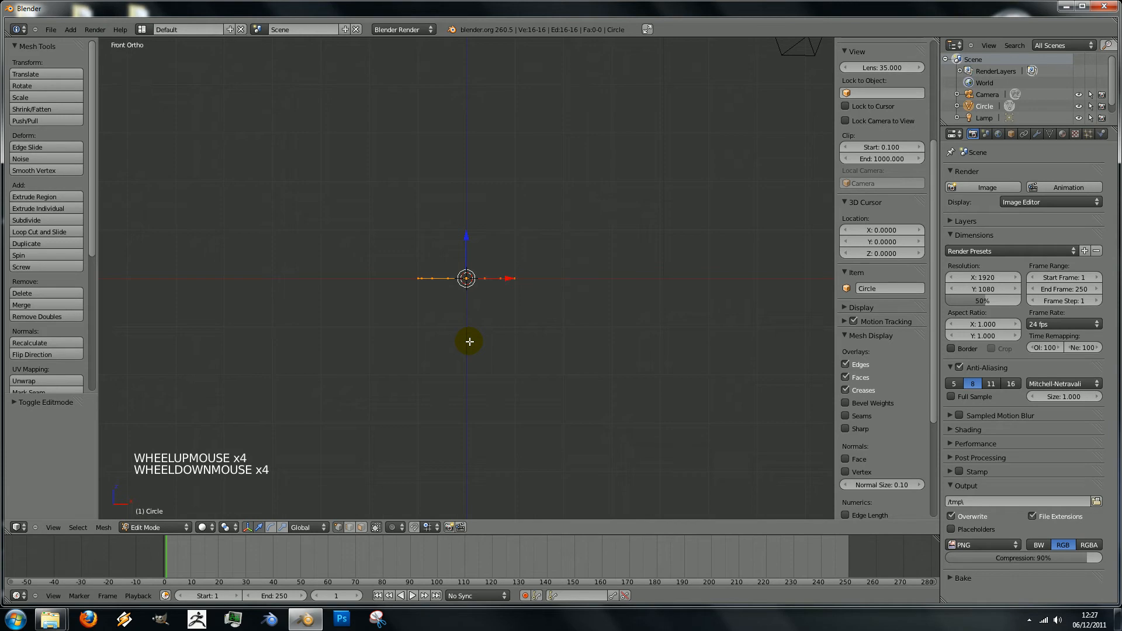
# - Extrude the circle and move the new ring up 3 units along the Z axis to form an open cylinder
pyautogui.press('e')
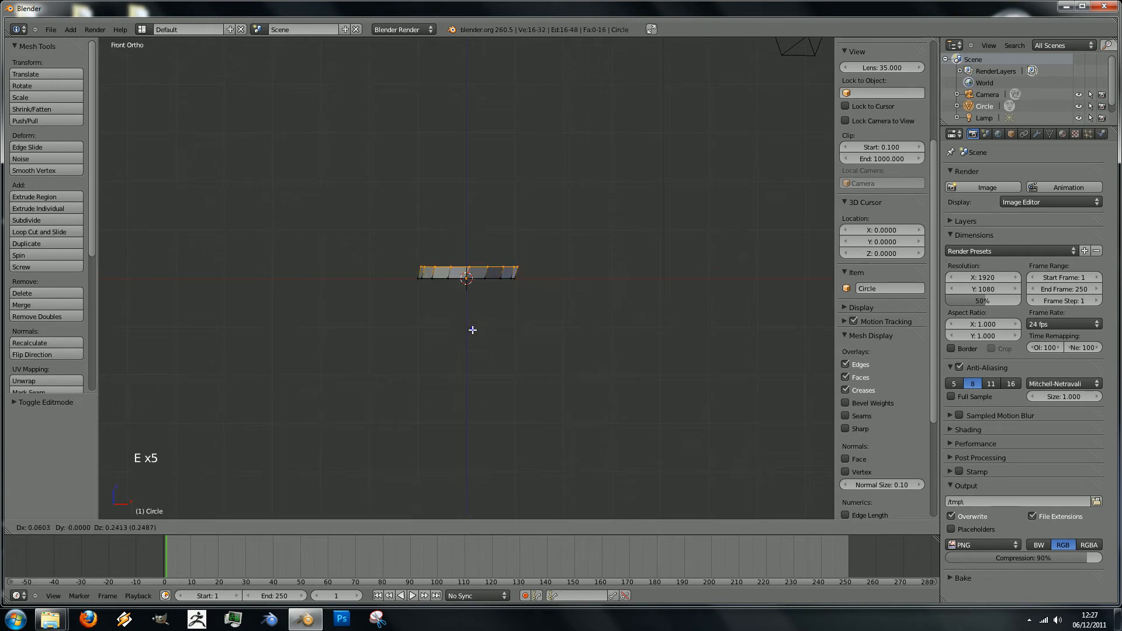
pyautogui.rightClick(471, 330)
pyautogui.press('g')
pyautogui.press('z')
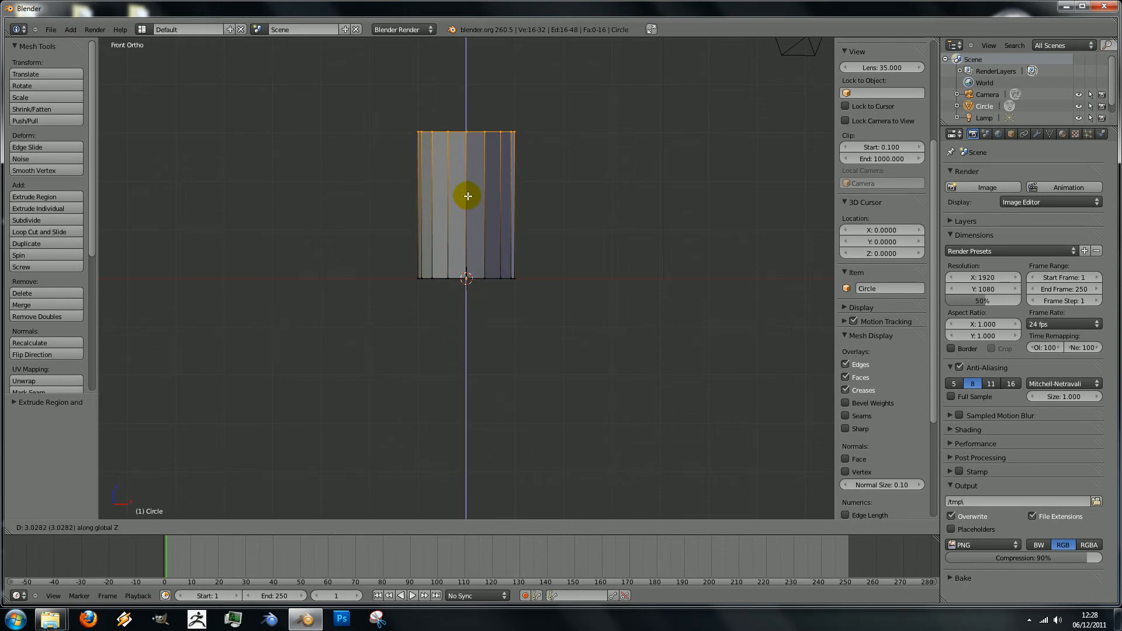
pyautogui.write('3')
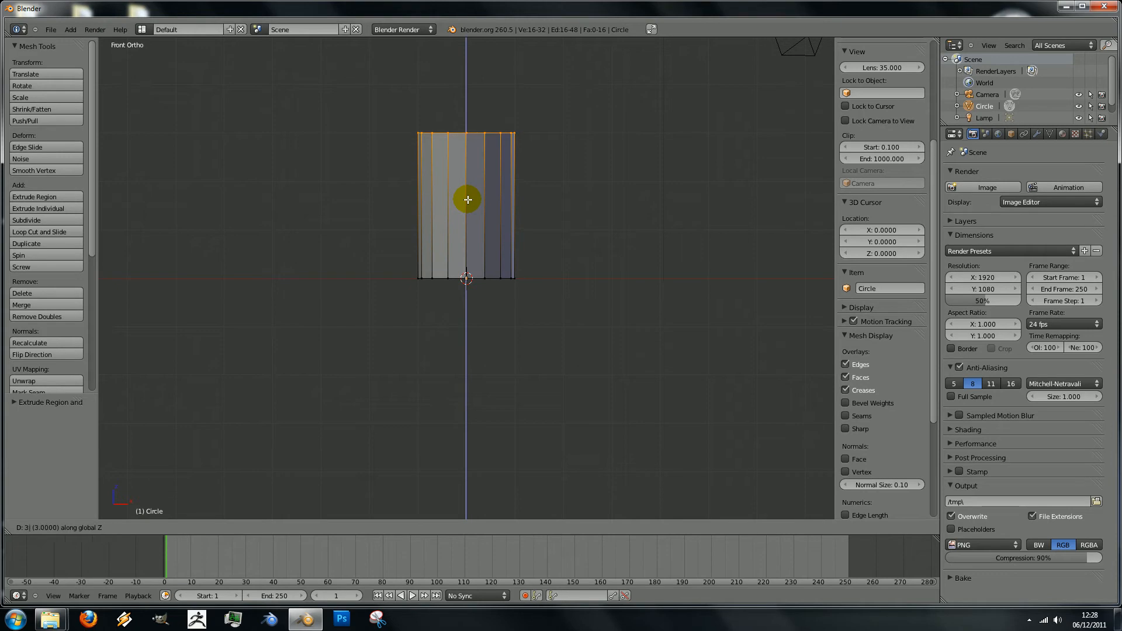
pyautogui.click(467, 200)
pyautogui.scroll(-4, 453, 237)
pyautogui.scroll(4, 453, 237)
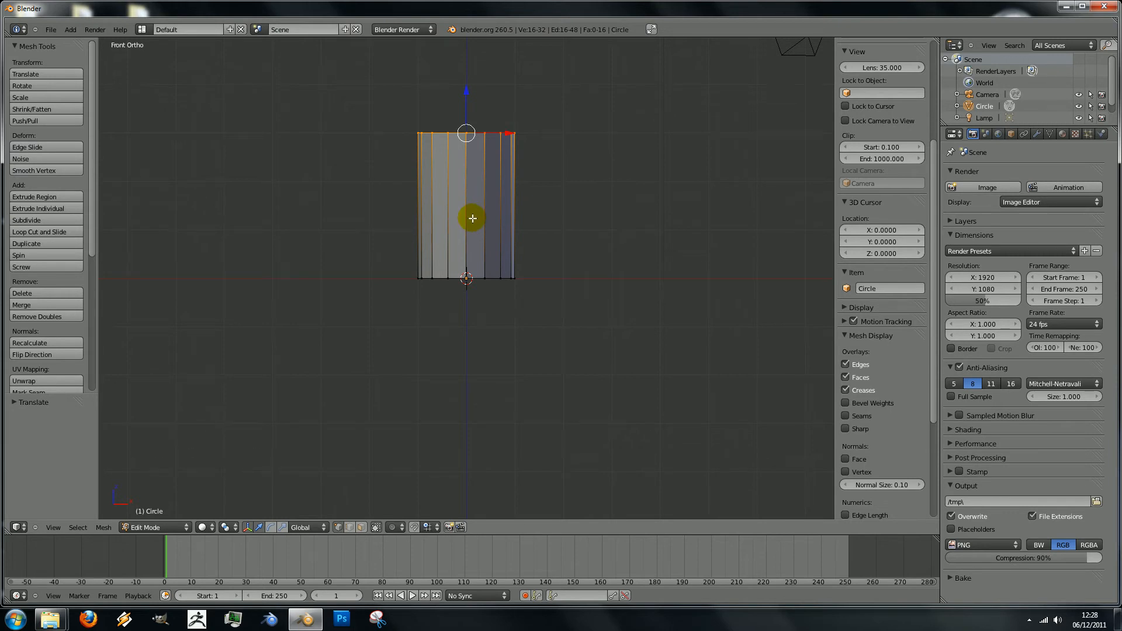
# - Extrude the cylinder's top ring in place and scale the new ring inward to about 0.8, forming a flat rim
pyautogui.press('KP_8')
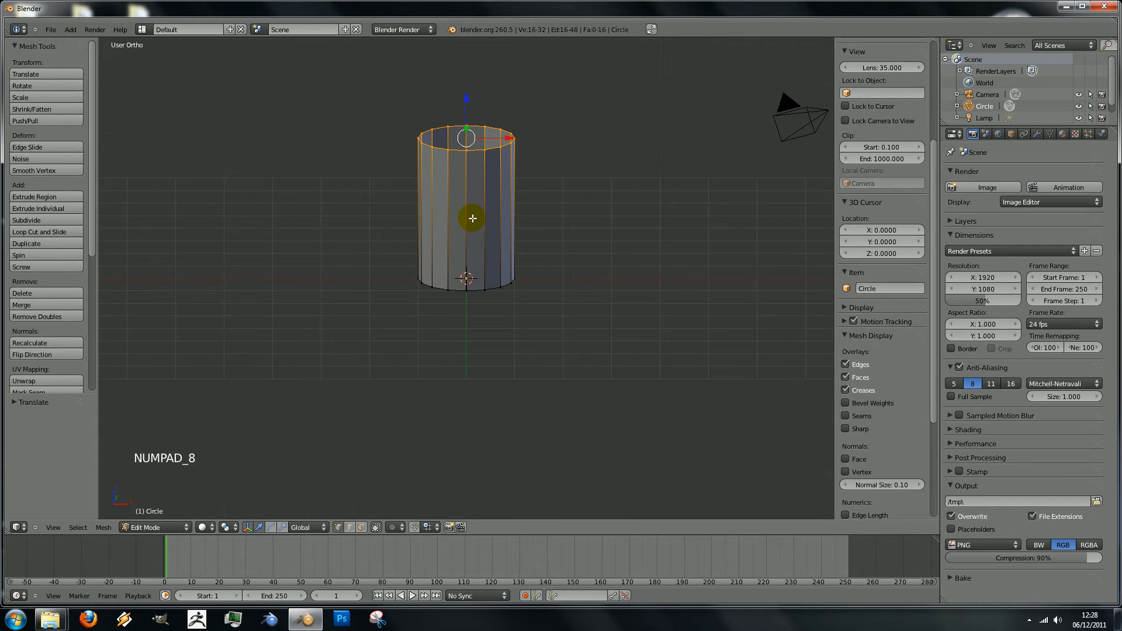
pyautogui.press('KP_8')
pyautogui.scroll(2, 472, 228)
pyautogui.scroll(-2, 472, 232)
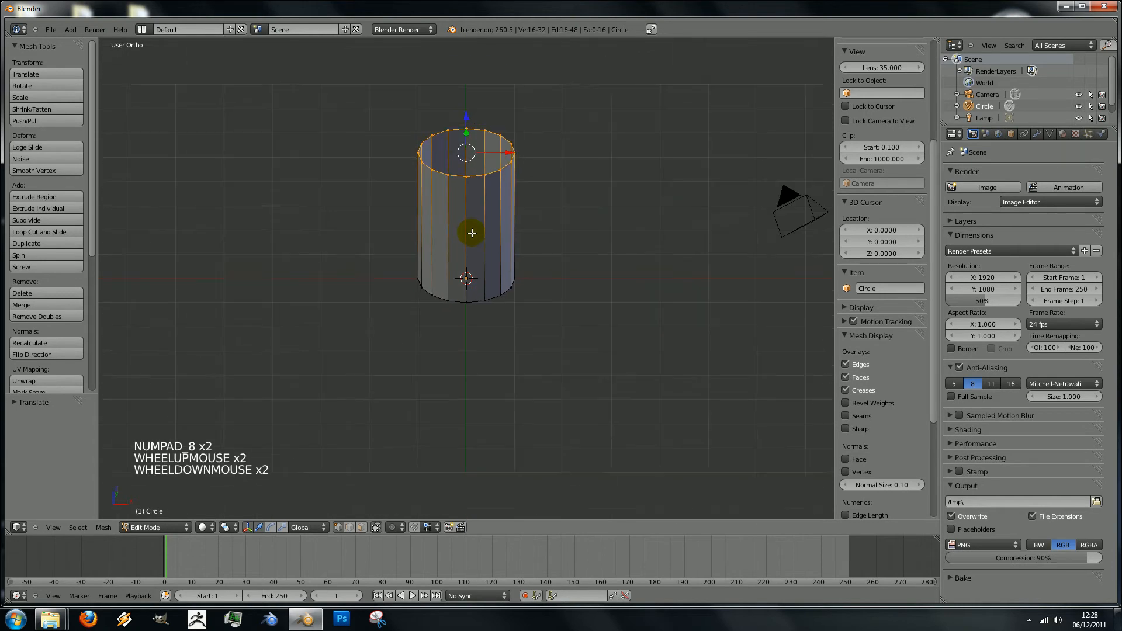
pyautogui.scroll(1, 472, 233)
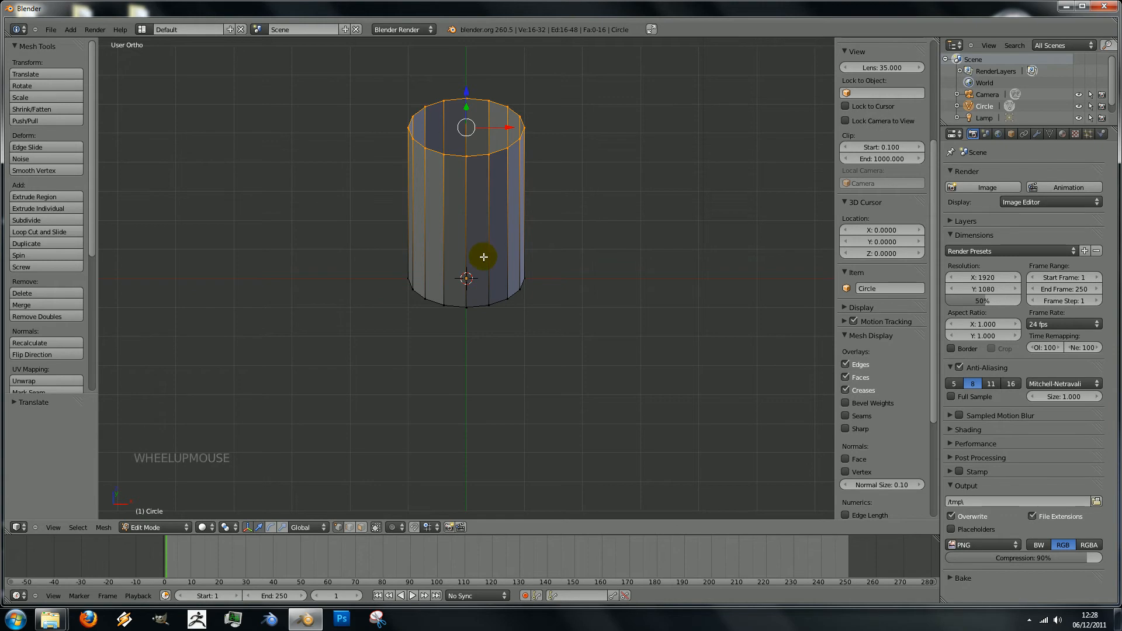
pyautogui.press('e')
pyautogui.press('e')
pyautogui.rightClick(483, 257)
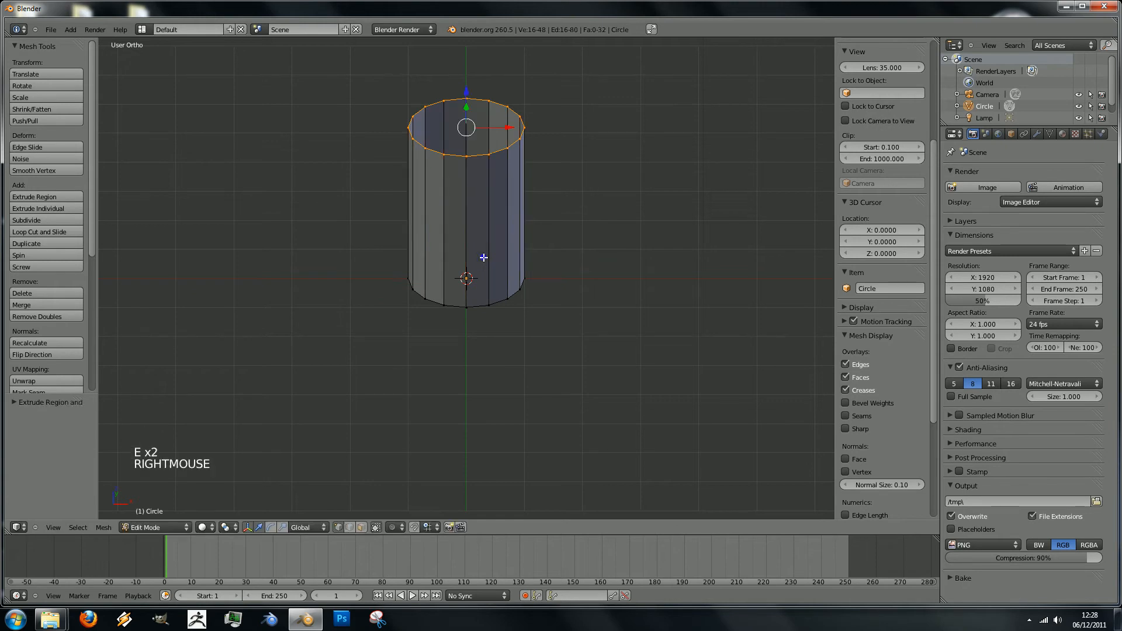
pyautogui.press('s')
pyautogui.press('s')
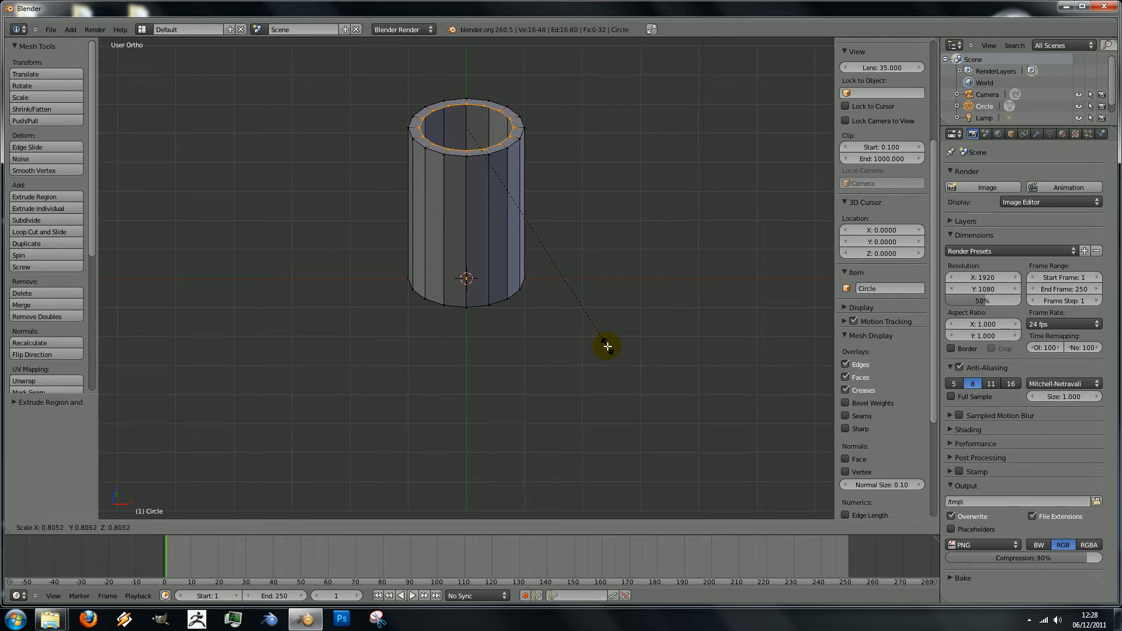
pyautogui.click(607, 347)
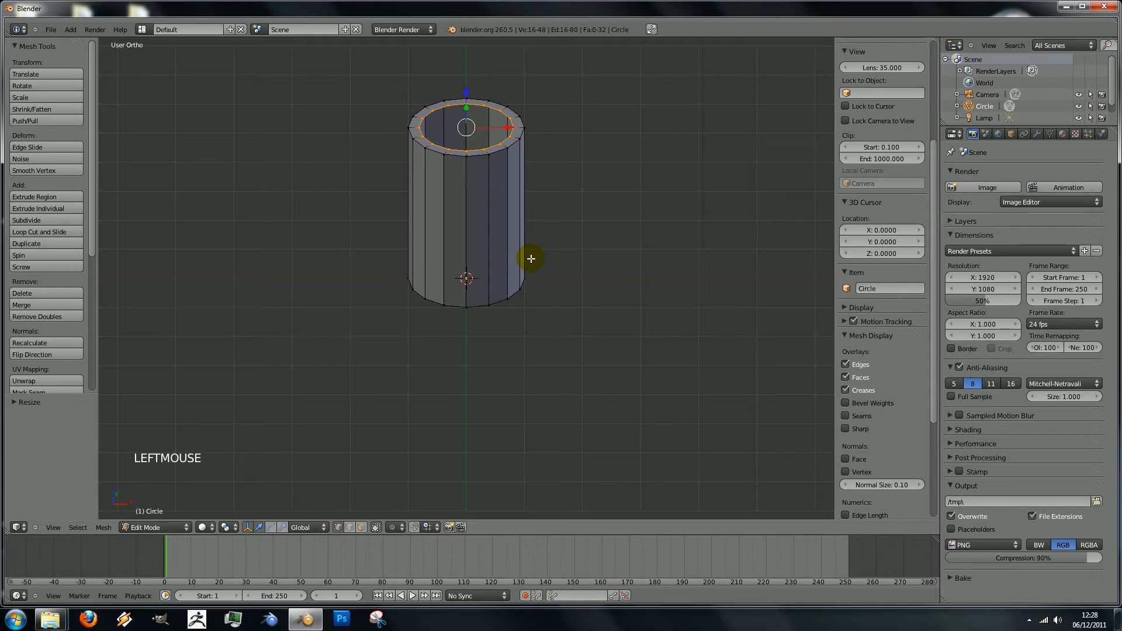
# - Show the cylinder in front view with wireframe shading
pyautogui.press('KP_1')
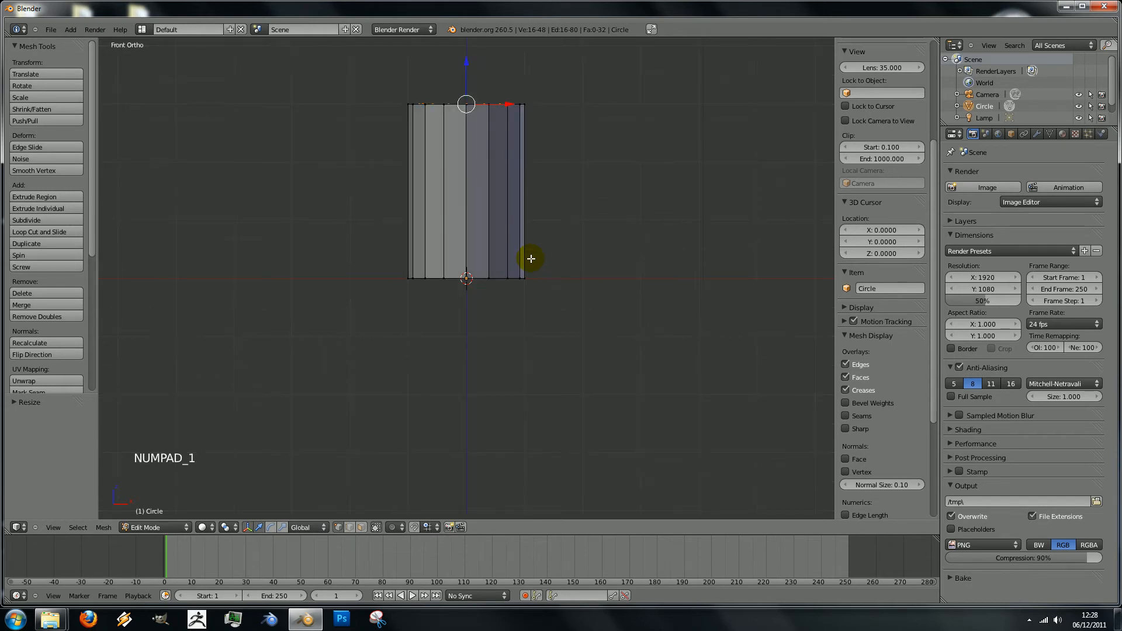
pyautogui.press('z')
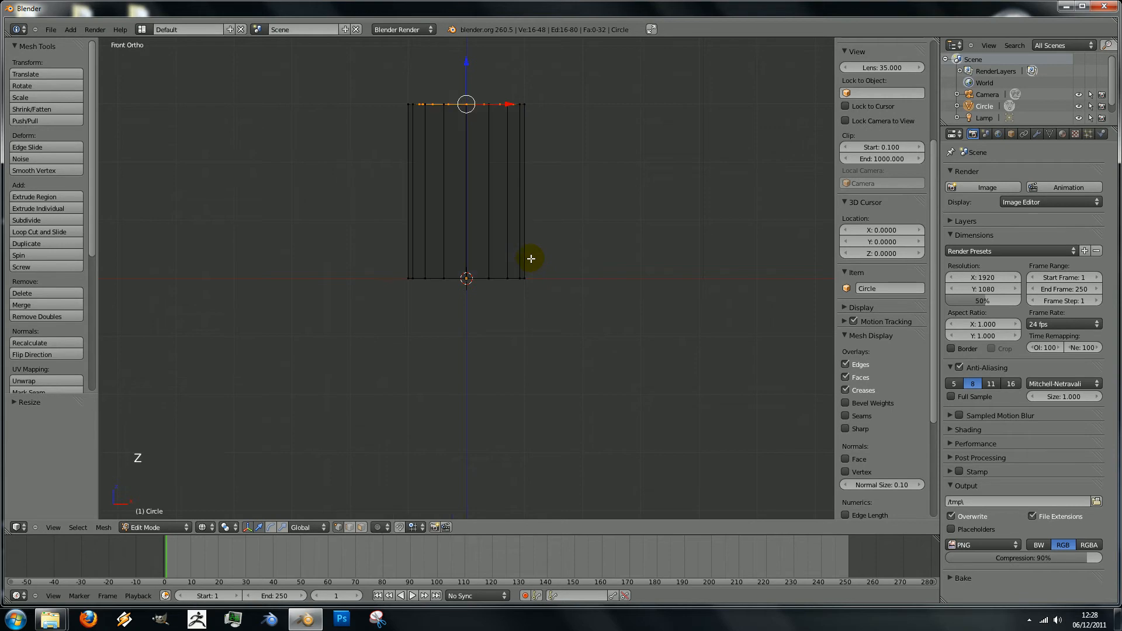
pyautogui.scroll(2, 520, 285)
pyautogui.scroll(-3, 521, 286)
pyautogui.keyDown('shift'); pyautogui.moveTo(506, 252); pyautogui.dragTo(501, 296, button='middle'); pyautogui.keyUp('shift')
pyautogui.scroll(2, 498, 278)
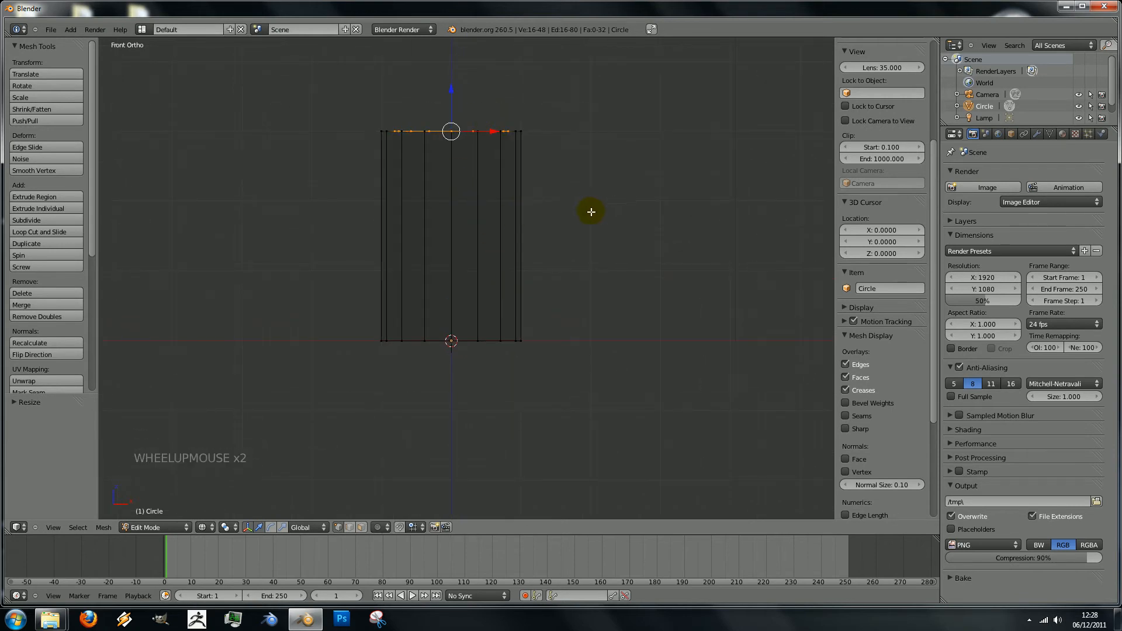
# - Extrude the inner rim ring and move it down inside the cylinder along Z to just above the base, forming the inner wall
pyautogui.press('e')
pyautogui.press('e')
pyautogui.press('e')
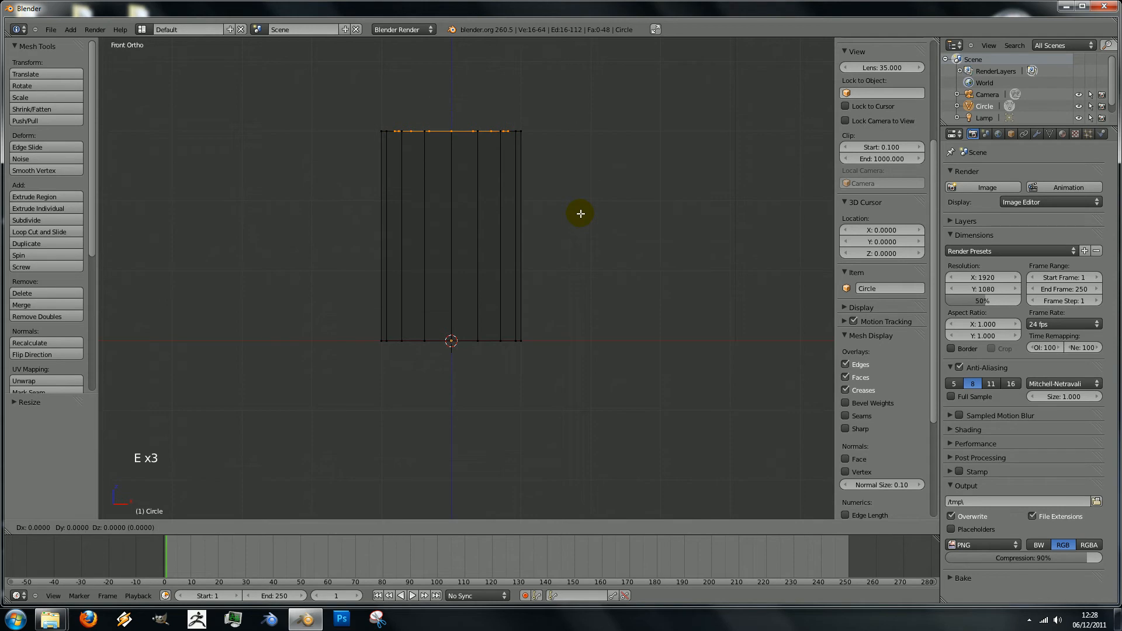
pyautogui.rightClick(580, 214)
pyautogui.moveTo(450, 88); pyautogui.dragTo(455, 276)
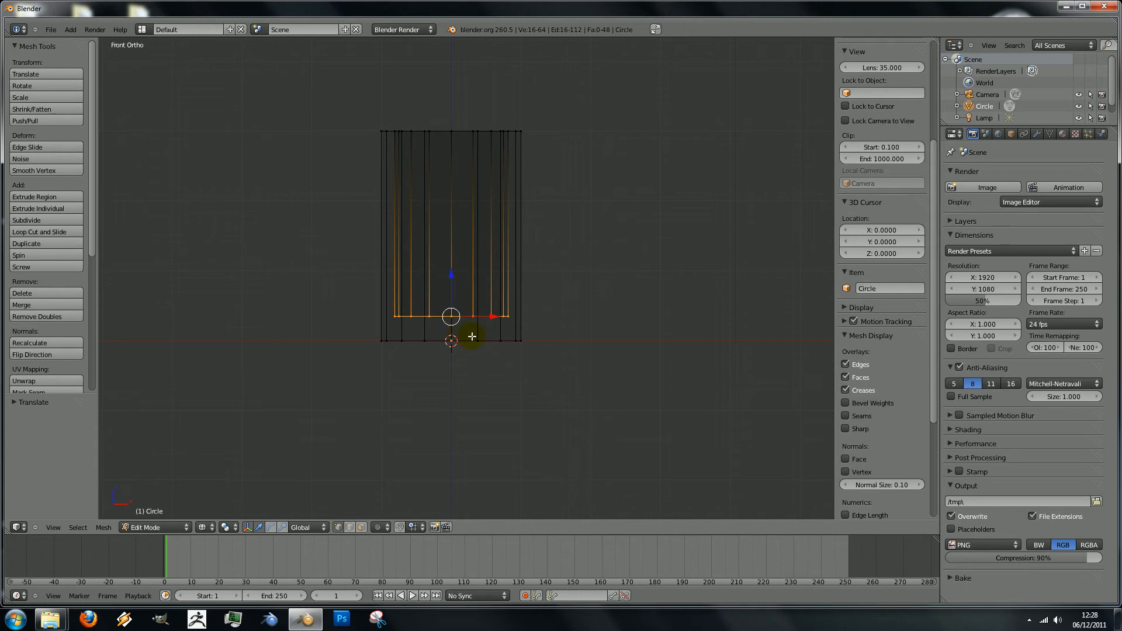
# - Extrude the inner wall's lower ring in place and scale the new ring to 0.5, starting the inner floor in solid shading
pyautogui.scroll(2, 442, 346)
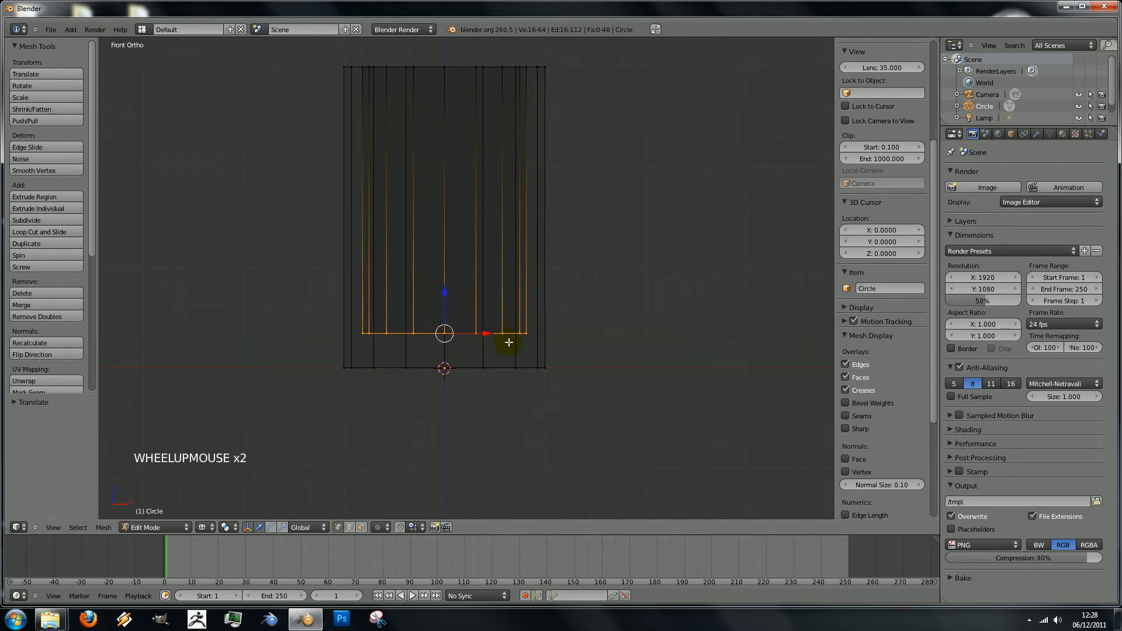
pyautogui.press('e')
pyautogui.press('e')
pyautogui.press('e')
pyautogui.rightClick(508, 341)
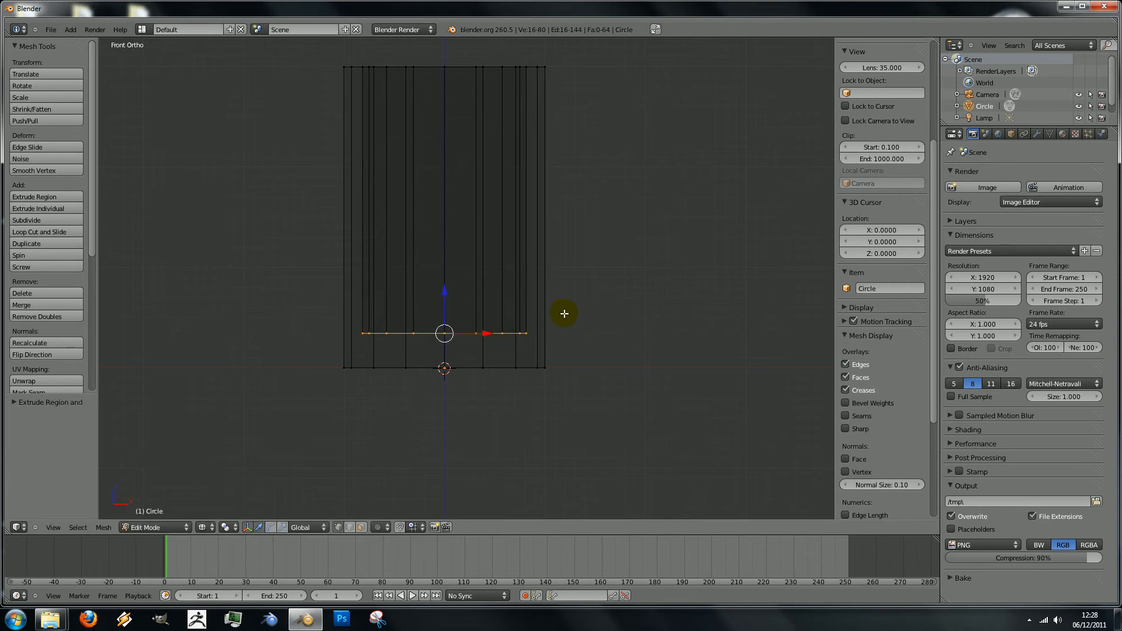
pyautogui.press('z')
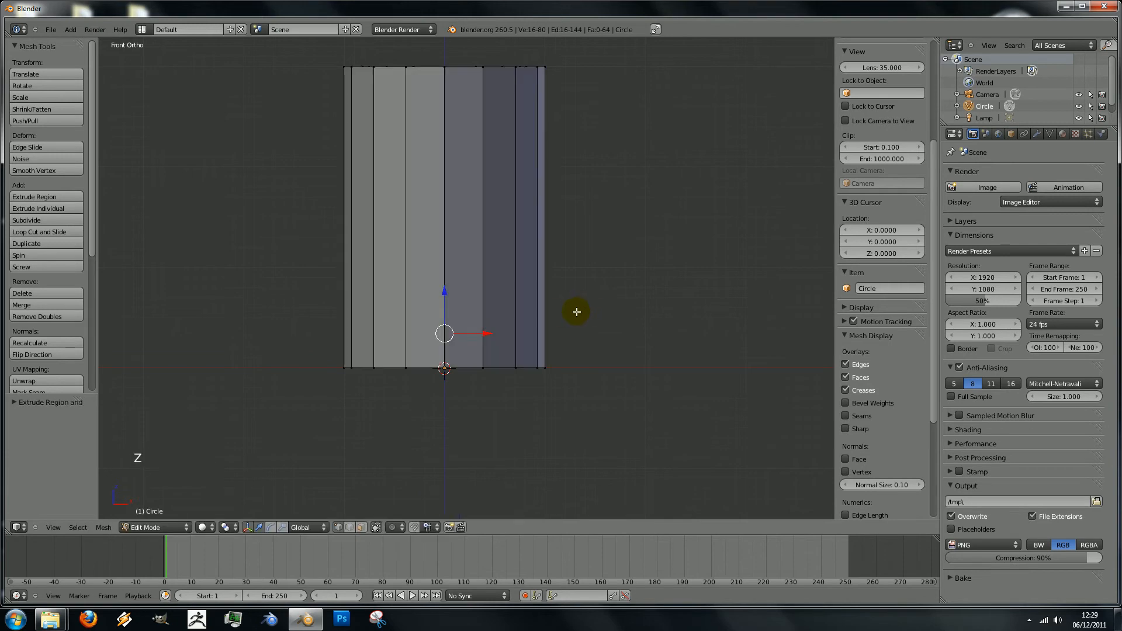
pyautogui.press('KP_2')
pyautogui.press('KP_2')
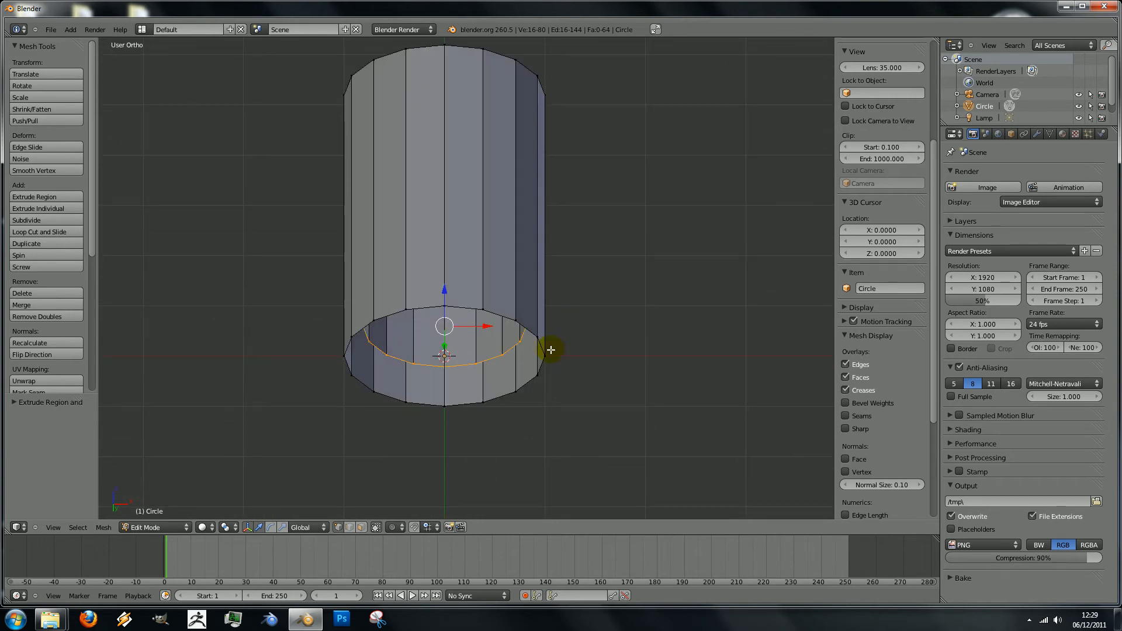
pyautogui.press('s')
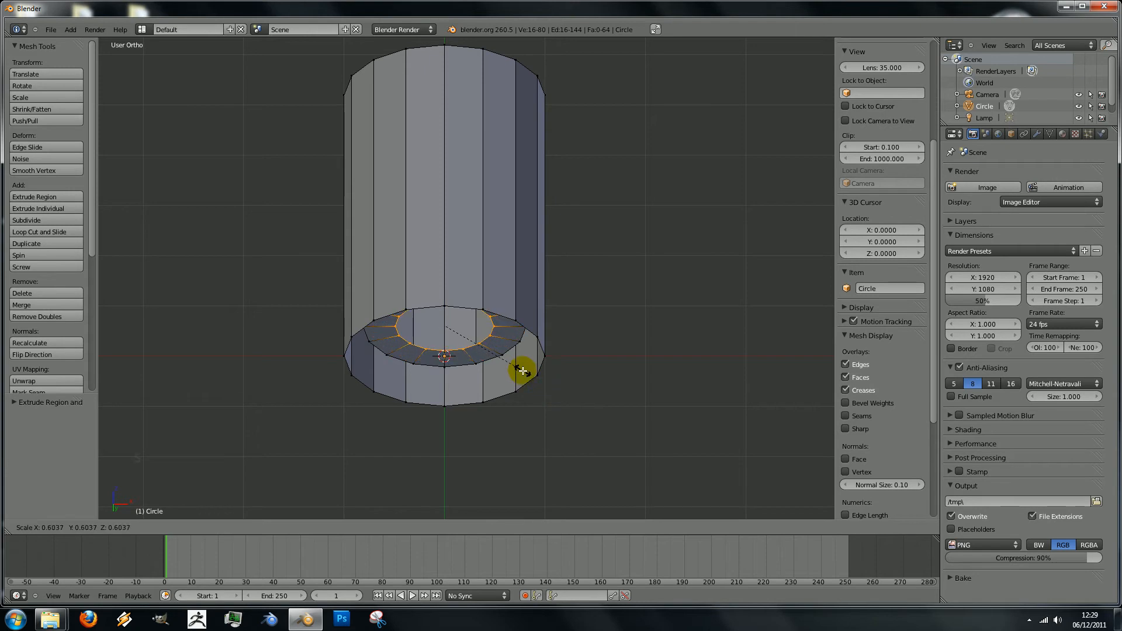
pyautogui.write('0.5')
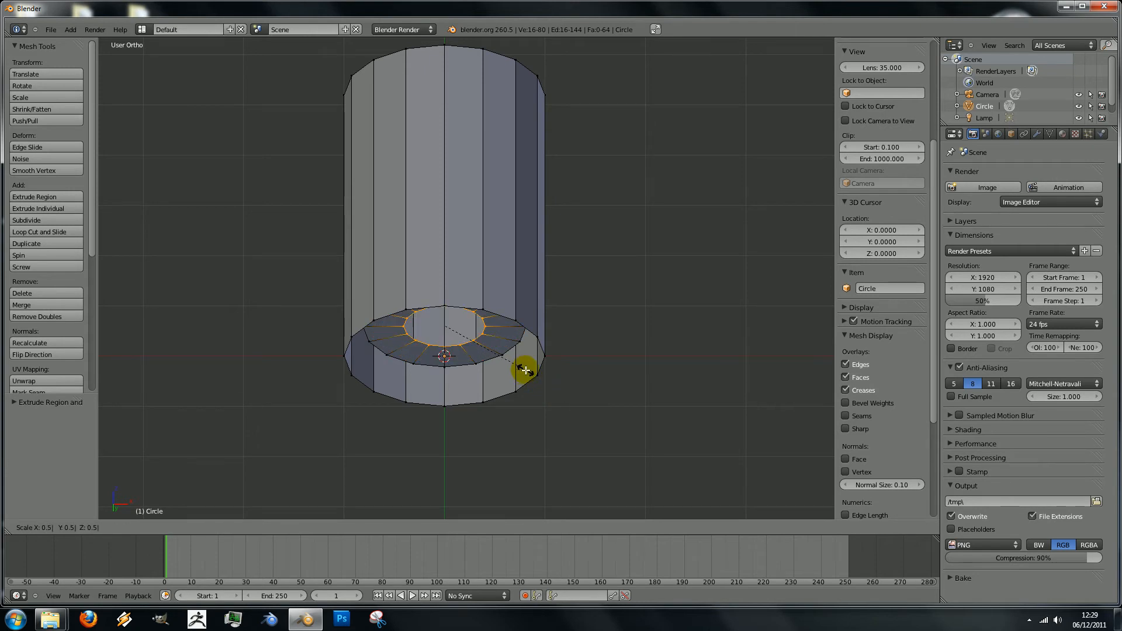
pyautogui.press('Return')
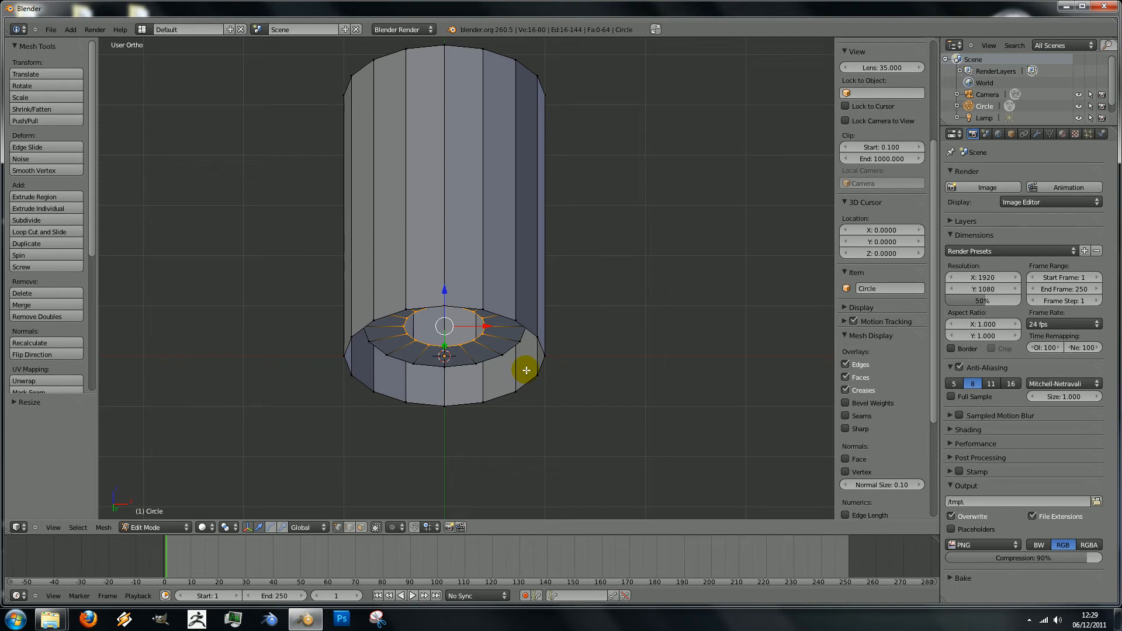
# - Extrude the inner floor's ring in place and merge the new vertices at their center to close the floor
pyautogui.press('e')
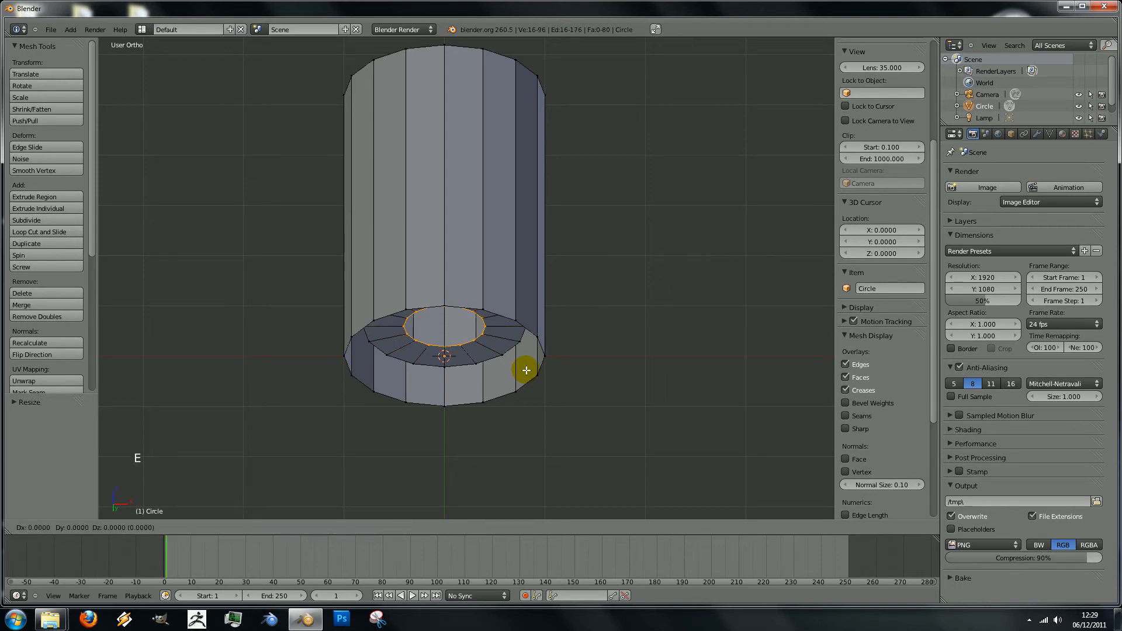
pyautogui.rightClick(527, 369)
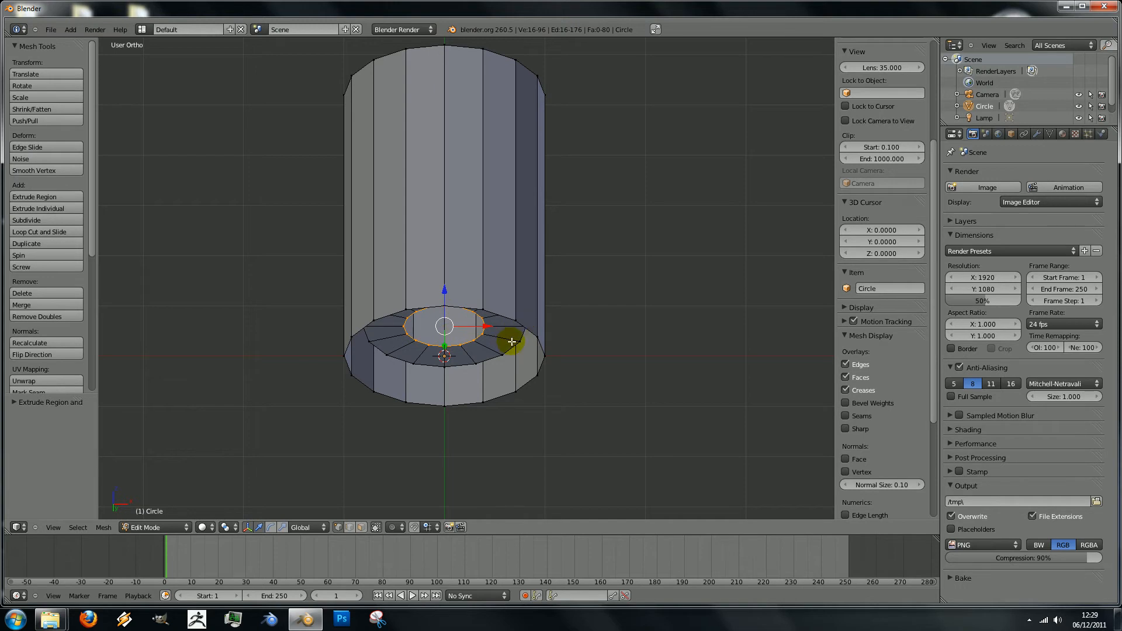
pyautogui.hotkey('alt', 'm')
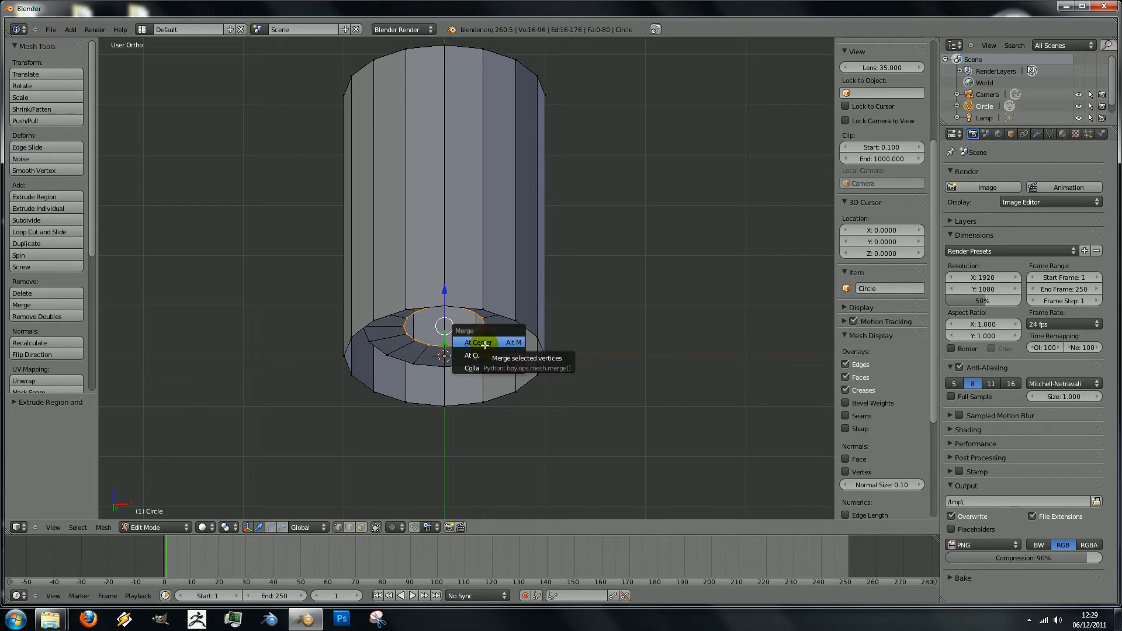
pyautogui.click(485, 346)
# - Inspect the inner floor and the cylinder's open underside from several angles
pyautogui.scroll(-4, 456, 346)
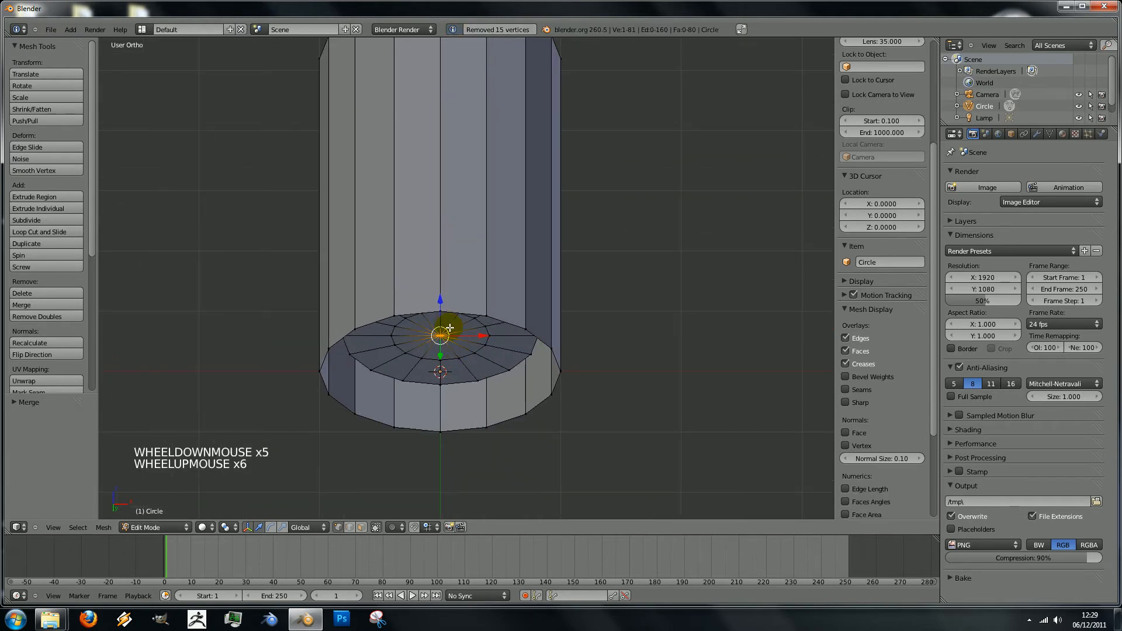
pyautogui.moveTo(452, 343); pyautogui.dragTo(398, 298, button='middle')
pyautogui.scroll(4, 450, 275)
pyautogui.scroll(-5, 476, 253)
pyautogui.scroll(3, 476, 265)
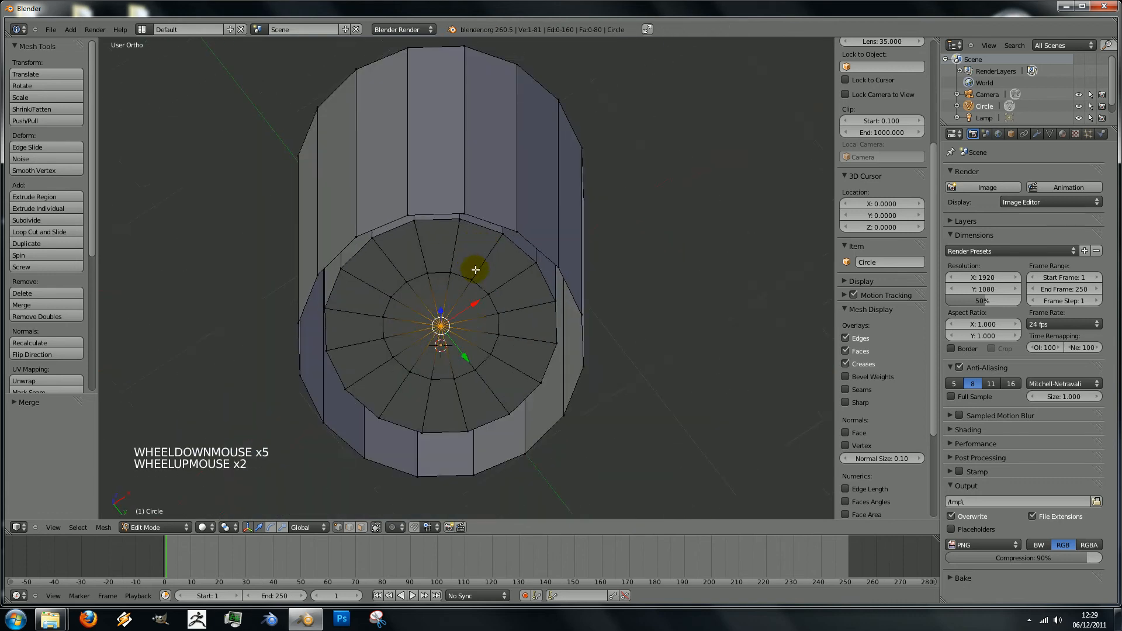
pyautogui.moveTo(440, 236); pyautogui.dragTo(467, 260, button='middle')
pyautogui.scroll(-3, 433, 318)
pyautogui.scroll(-3, 438, 316)
pyautogui.scroll(4, 475, 320)
pyautogui.moveTo(476, 320); pyautogui.dragTo(491, 283, button='middle')
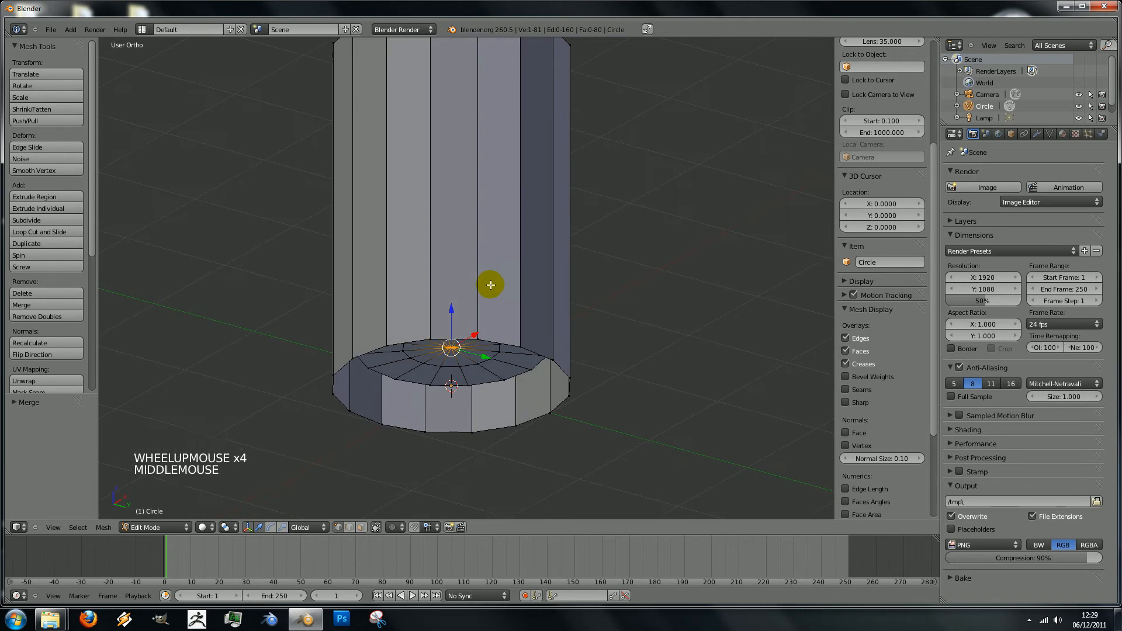
pyautogui.moveTo(448, 329); pyautogui.dragTo(450, 313, button='middle')
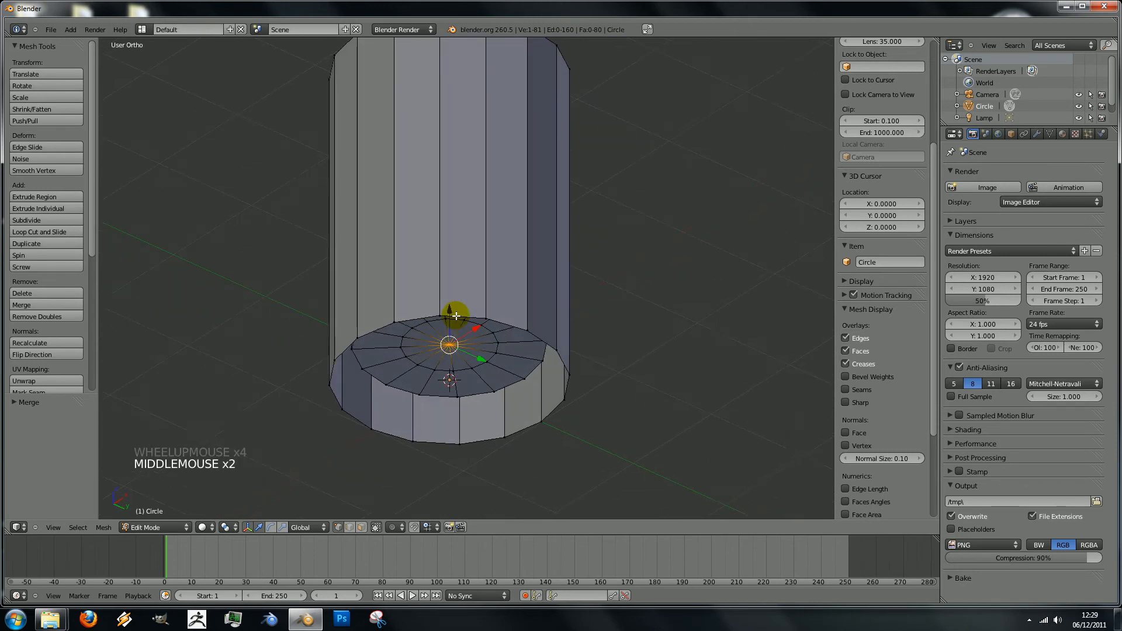
# - Select the cylinder's outer bottom edge loop, extrude it in place and scale the new ring to 0.5
pyautogui.keyDown('alt'); pyautogui.rightClick(505, 323); pyautogui.keyUp('alt')
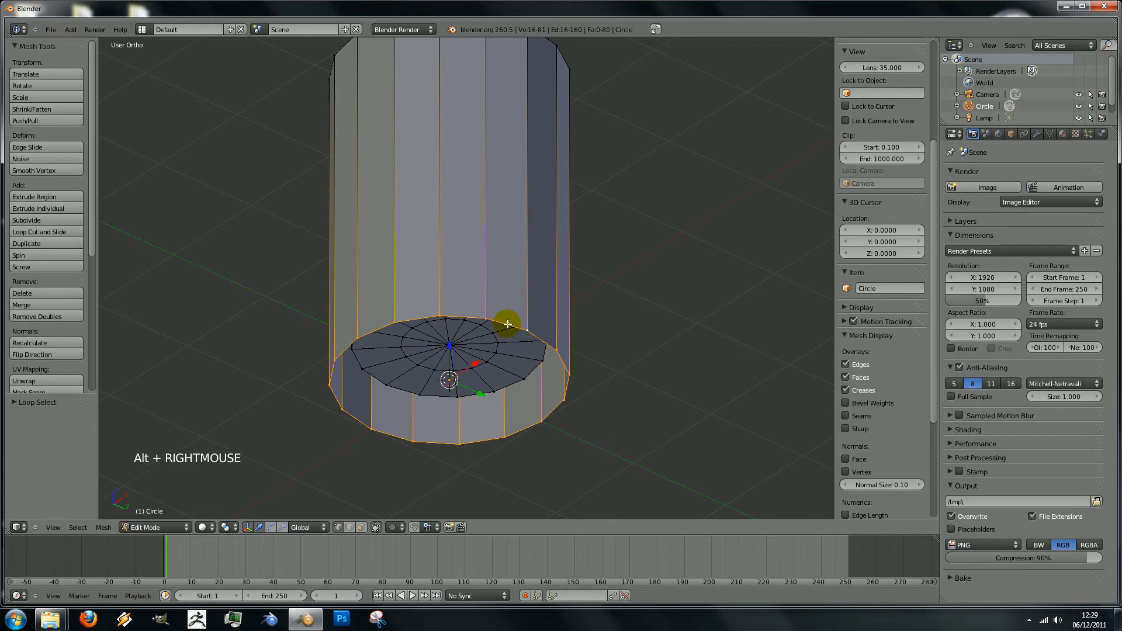
pyautogui.moveTo(497, 318); pyautogui.dragTo(496, 271, button='middle')
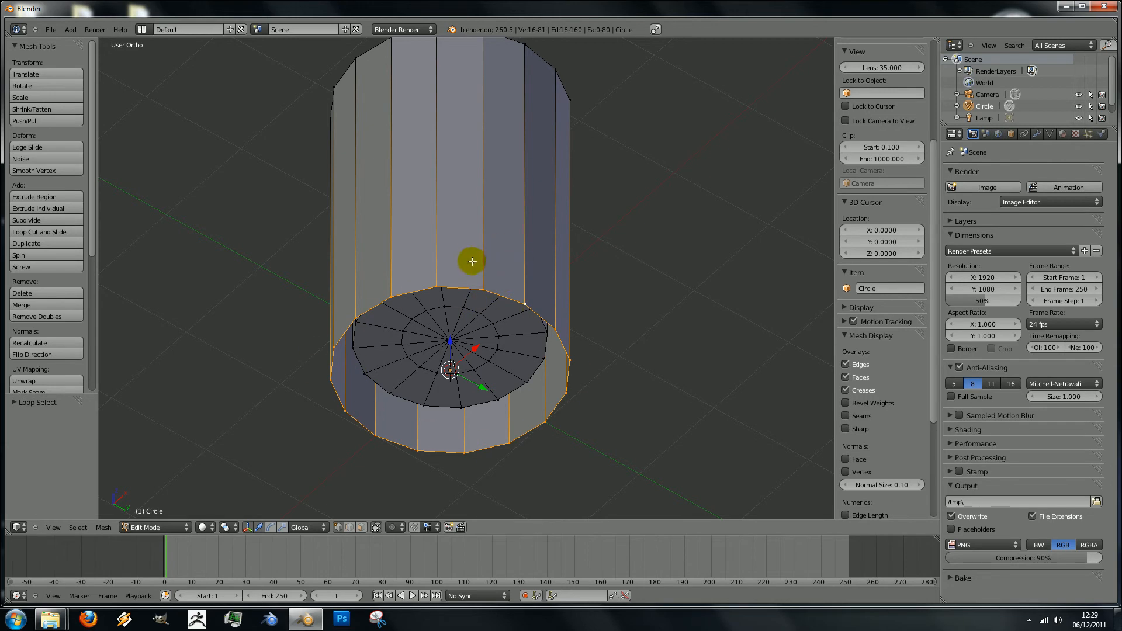
pyautogui.press('e')
pyautogui.press('e')
pyautogui.rightClick(552, 359)
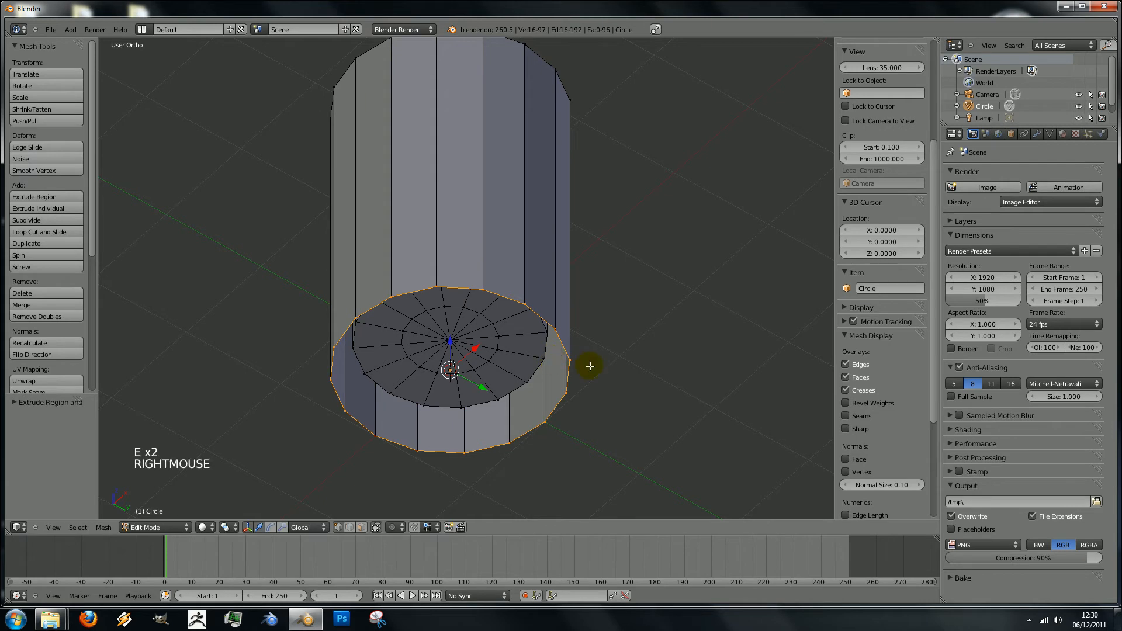
pyautogui.write('s')
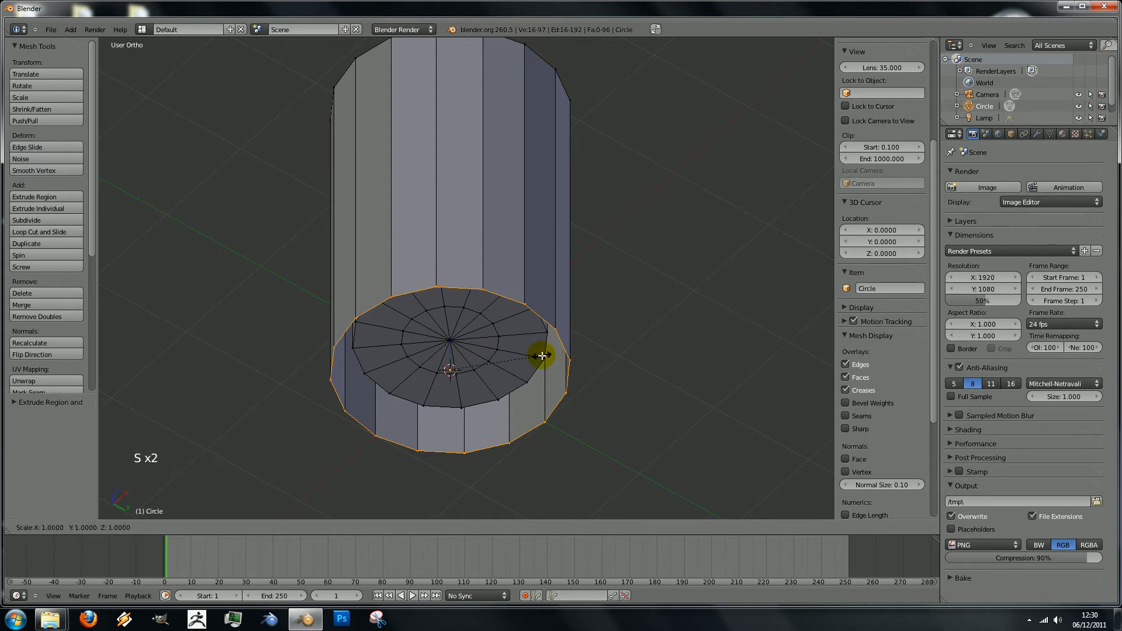
pyautogui.write('0.5')
pyautogui.click(542, 355)
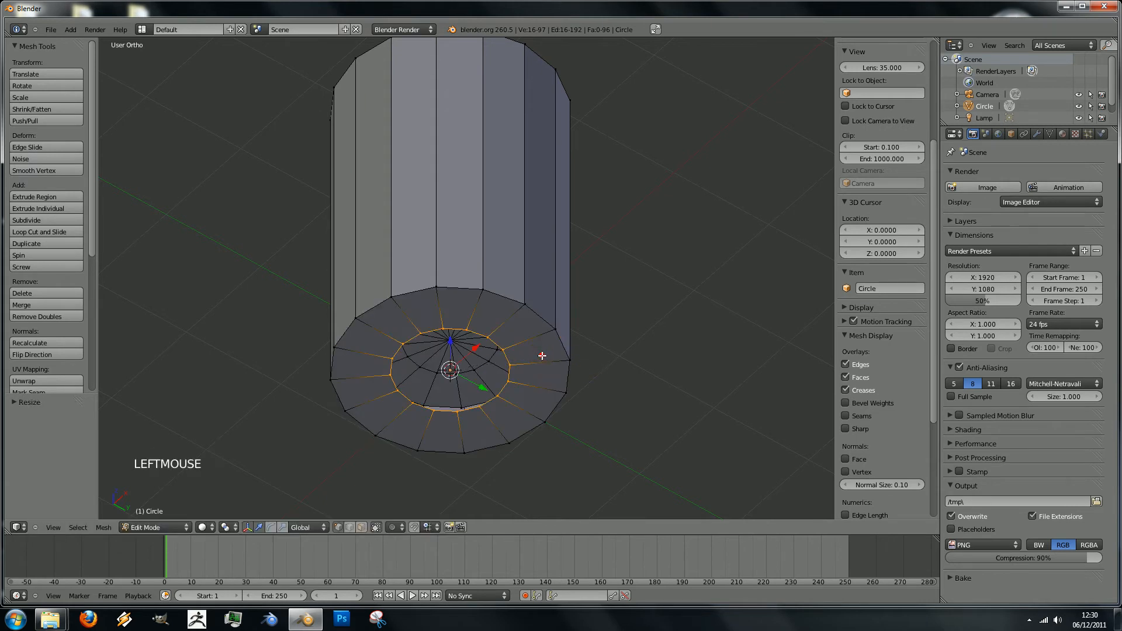
# - Extrude the small ring on the outer underside in place and merge its vertices at center to close the bottom
pyautogui.press('e')
pyautogui.rightClick(542, 354)
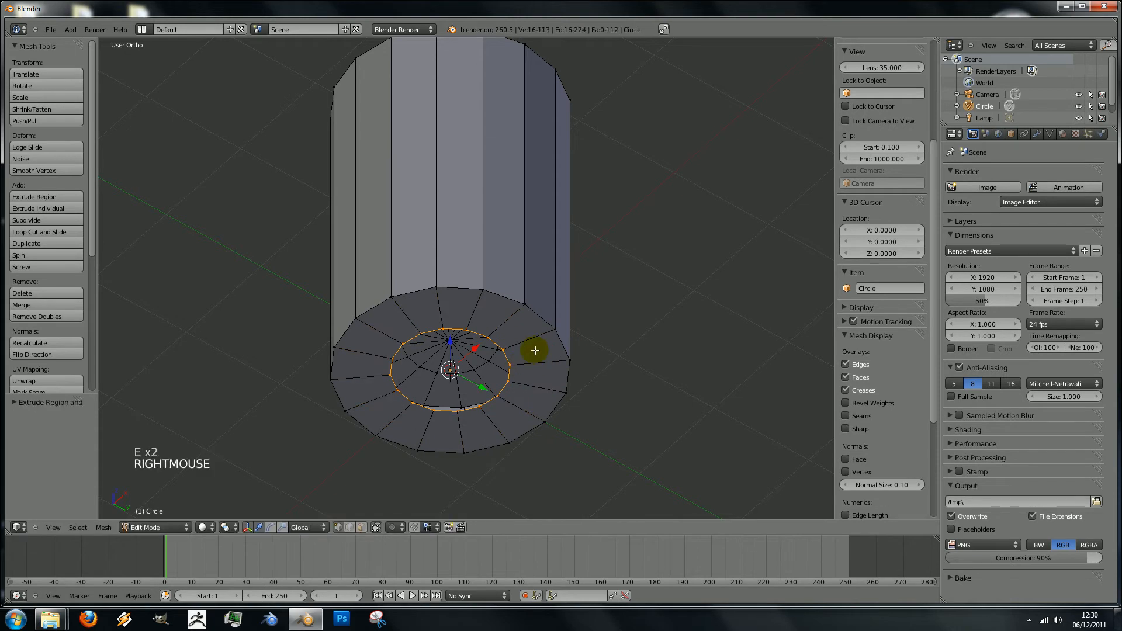
pyautogui.hotkey('alt', 'm')
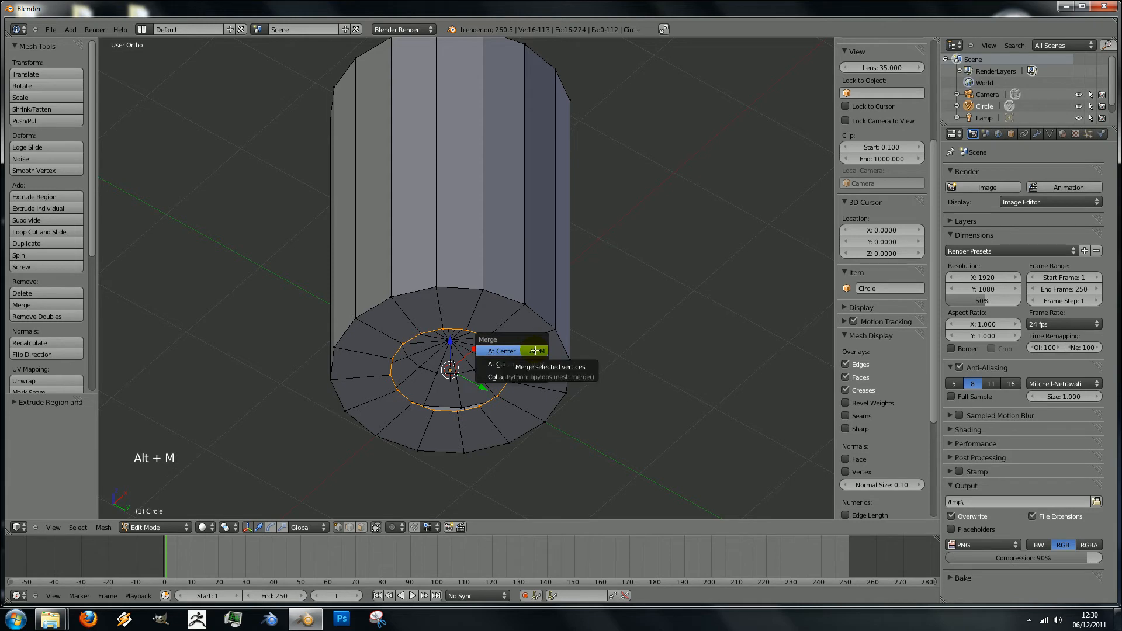
pyautogui.click(534, 351)
# - Reset the 3D cursor to the origin, select the whole cylinder mesh and frame it in the view
pyautogui.scroll(-5, 534, 348)
pyautogui.scroll(4, 481, 251)
pyautogui.moveTo(481, 252); pyautogui.dragTo(558, 288, button='middle')
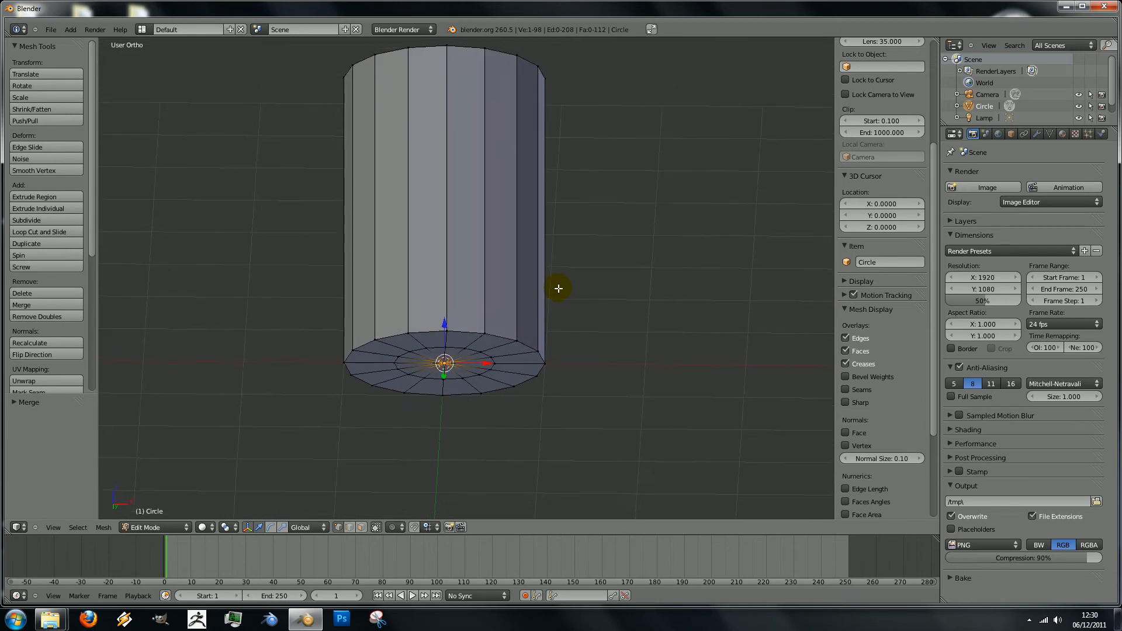
pyautogui.moveTo(471, 278); pyautogui.dragTo(461, 292, button='middle')
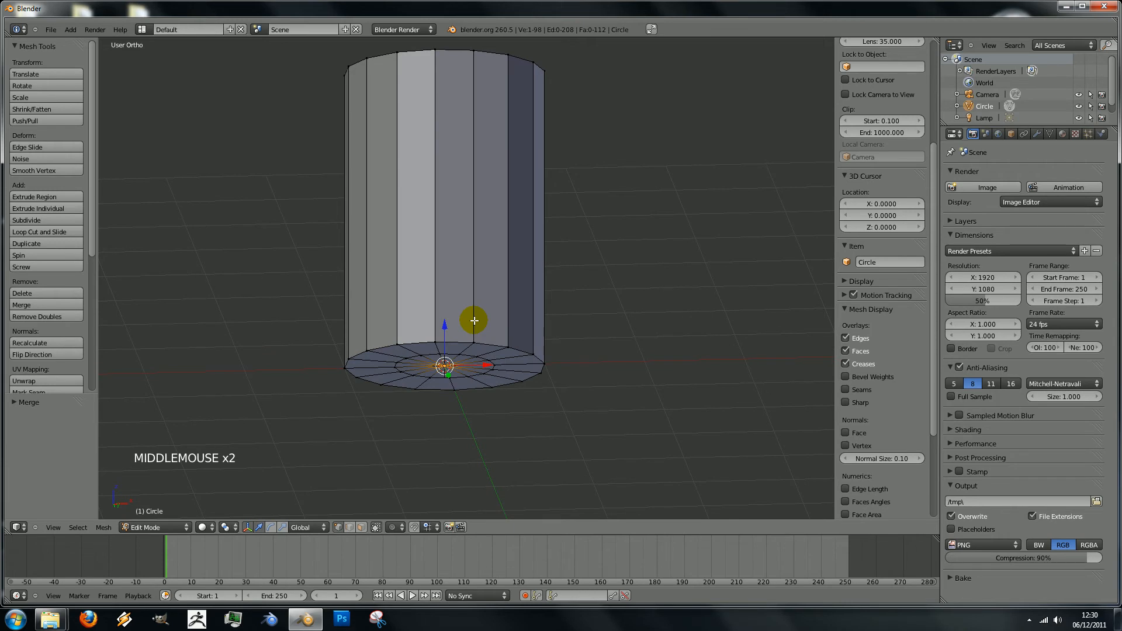
pyautogui.hotkey('shift', 'c')
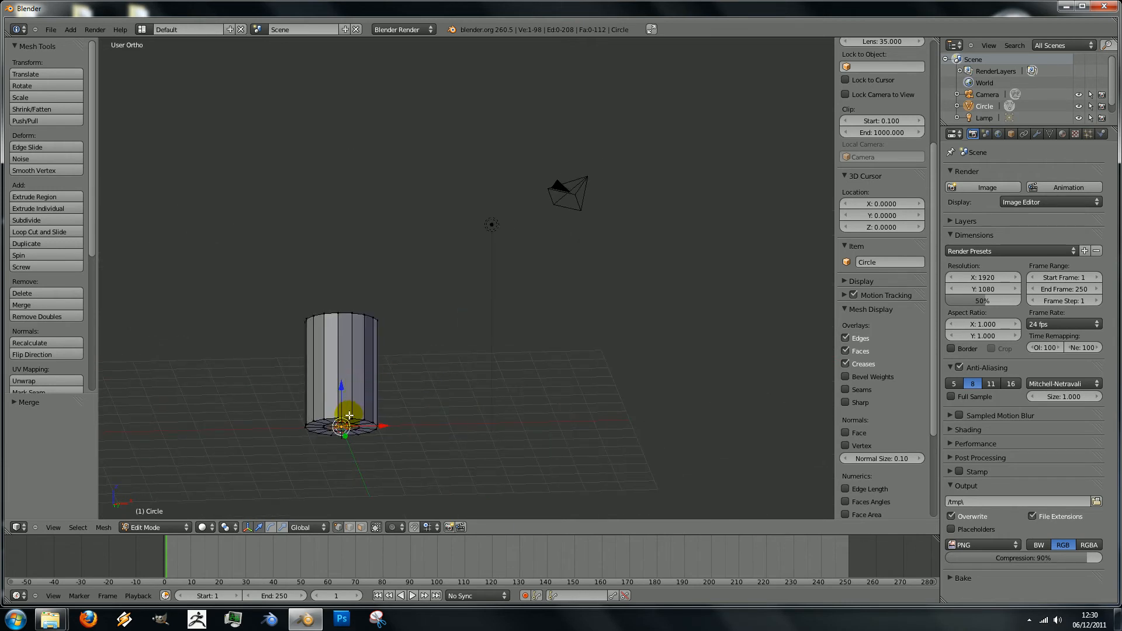
pyautogui.press('a')
pyautogui.press('a')
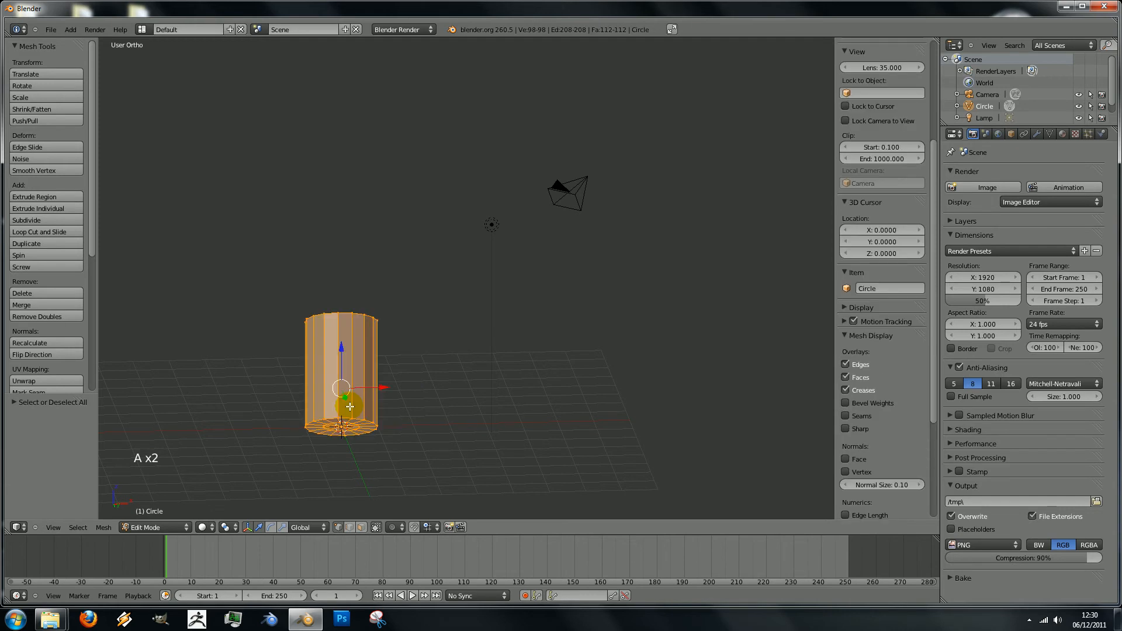
pyautogui.press('KP_Decimal')
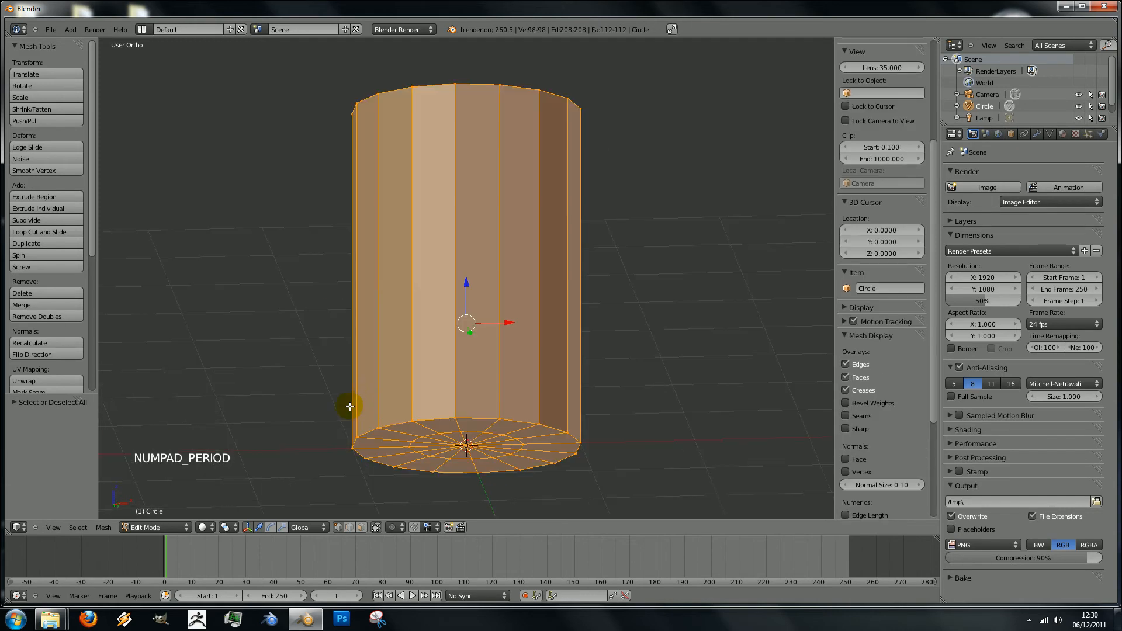
pyautogui.scroll(-2, 483, 383)
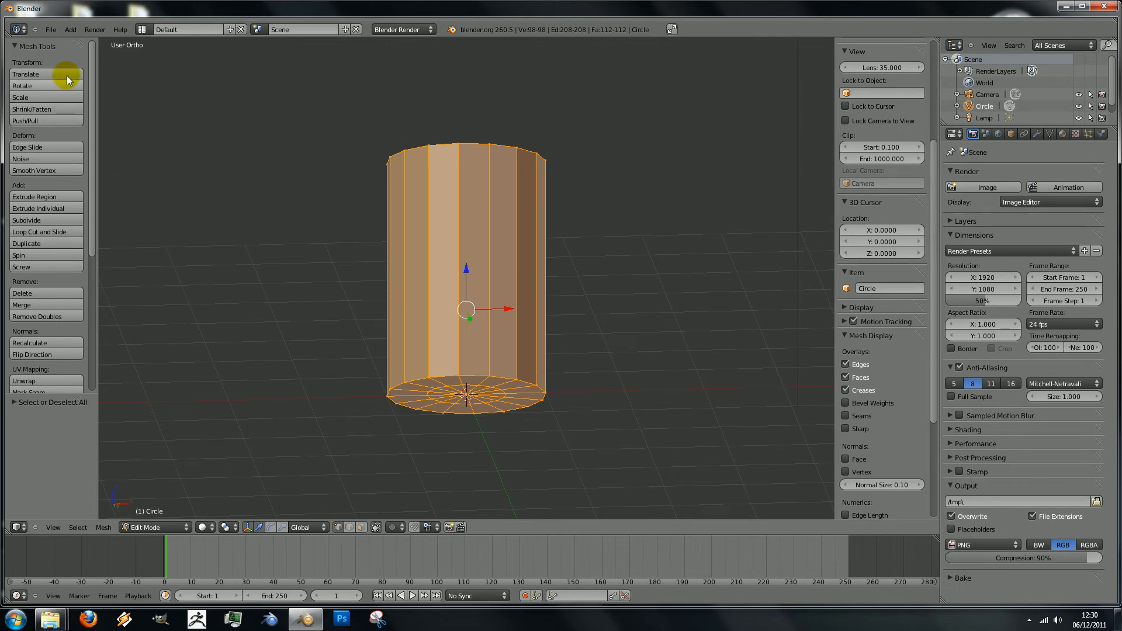
# - Add a torus mesh at the 3D cursor around the cylinder's base
pyautogui.click(69, 30)
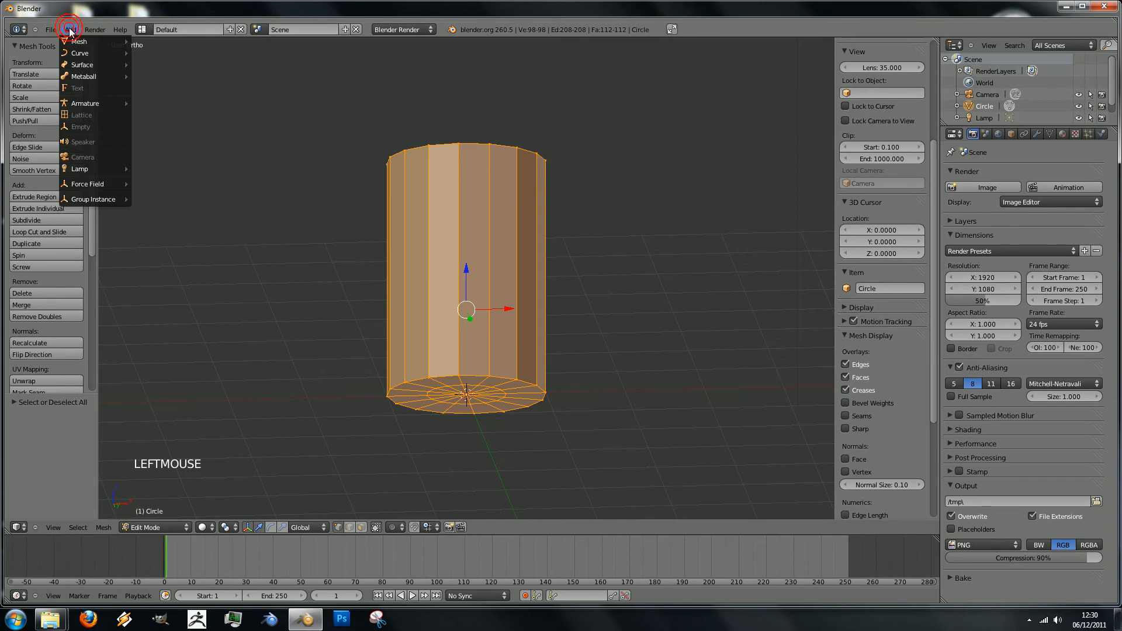
pyautogui.moveTo(76, 42)
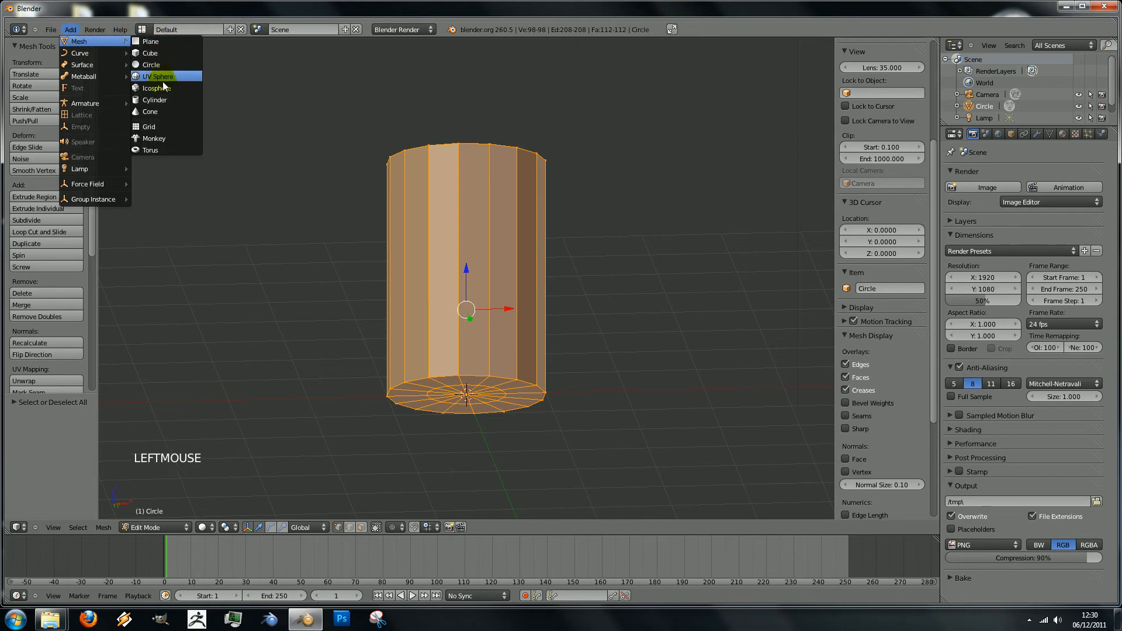
pyautogui.click(162, 152)
pyautogui.scroll(-6, 391, 342)
pyautogui.scroll(6, 401, 344)
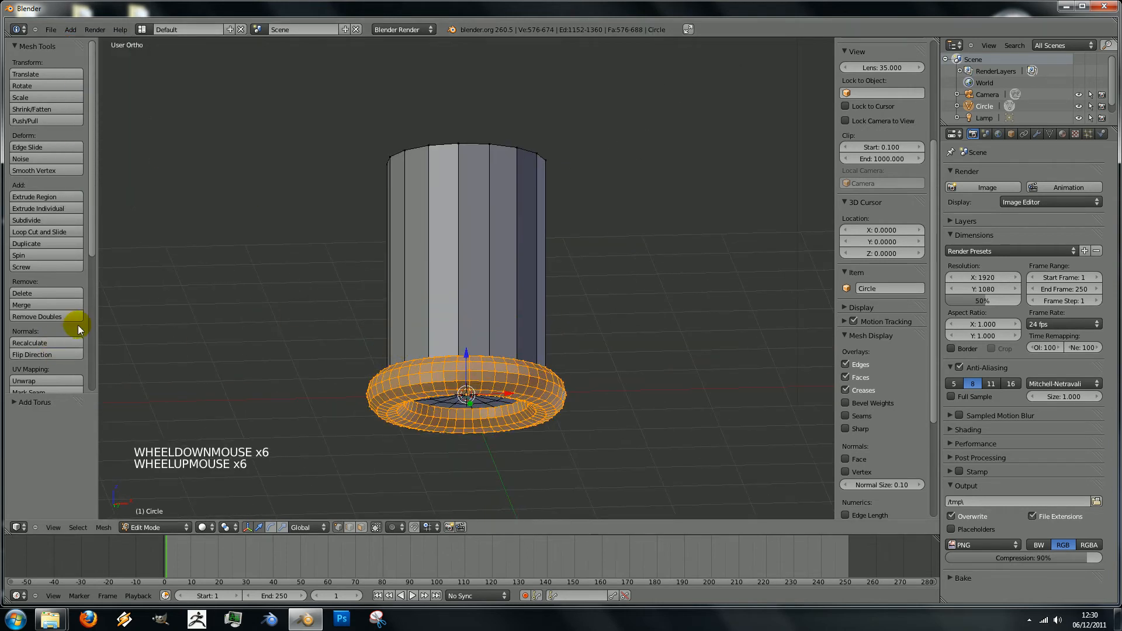
# - Set the new torus to 12 major segments and 6 minor segments
pyautogui.scroll(-6, 83, 326)
pyautogui.click(13, 402)
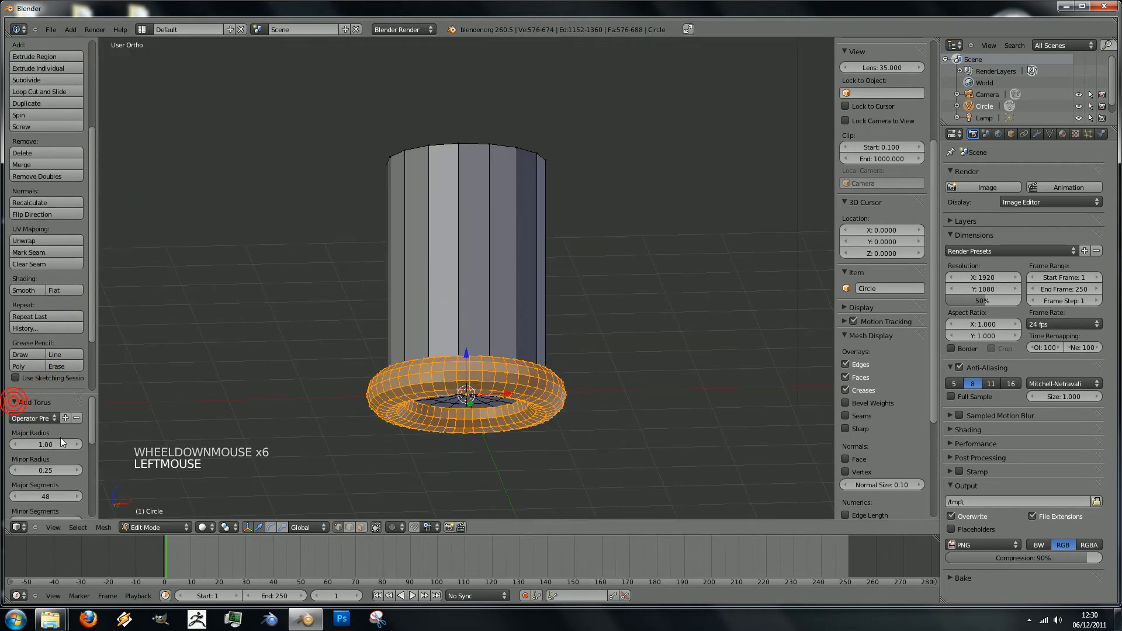
pyautogui.scroll(-3, 55, 450)
pyautogui.scroll(1, 56, 448)
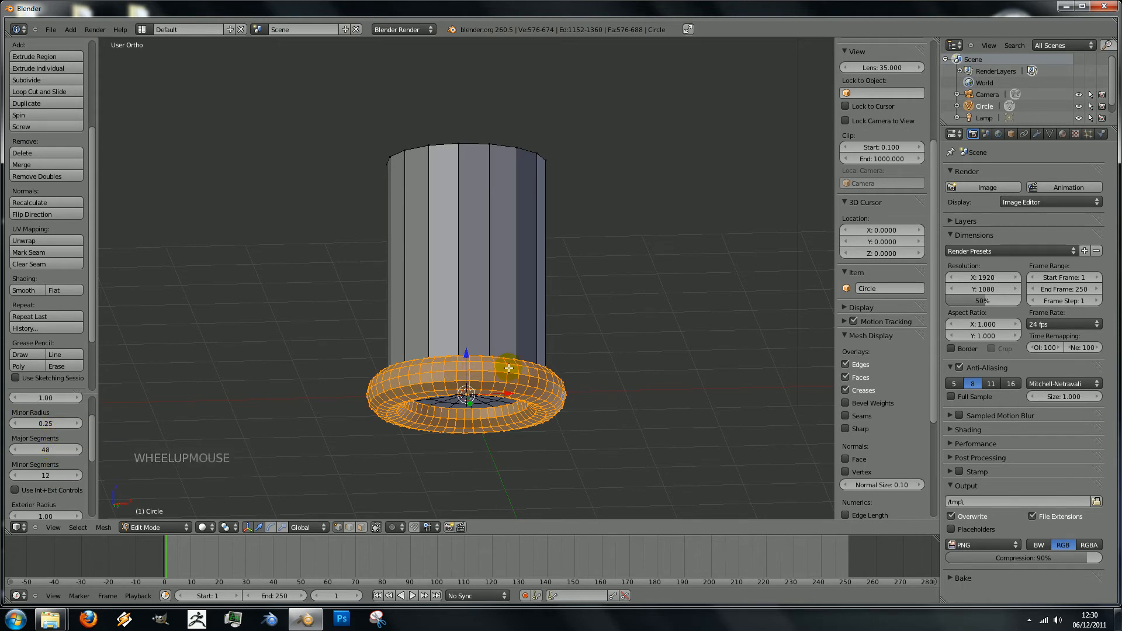
pyautogui.click(39, 449)
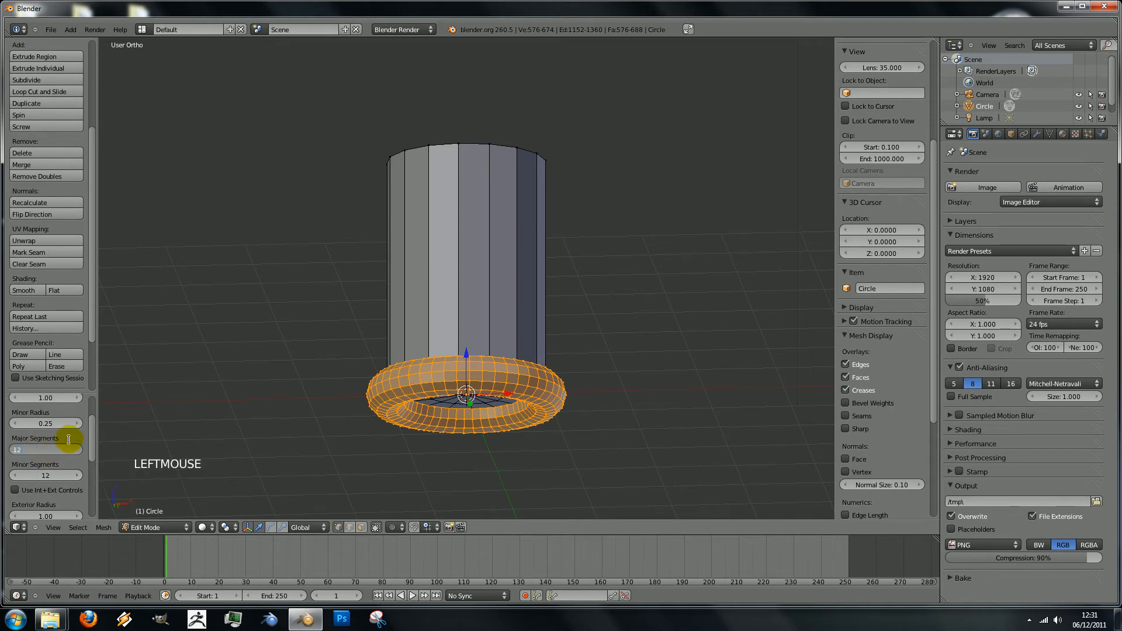
pyautogui.press('Return')
pyautogui.doubleClick(43, 476)
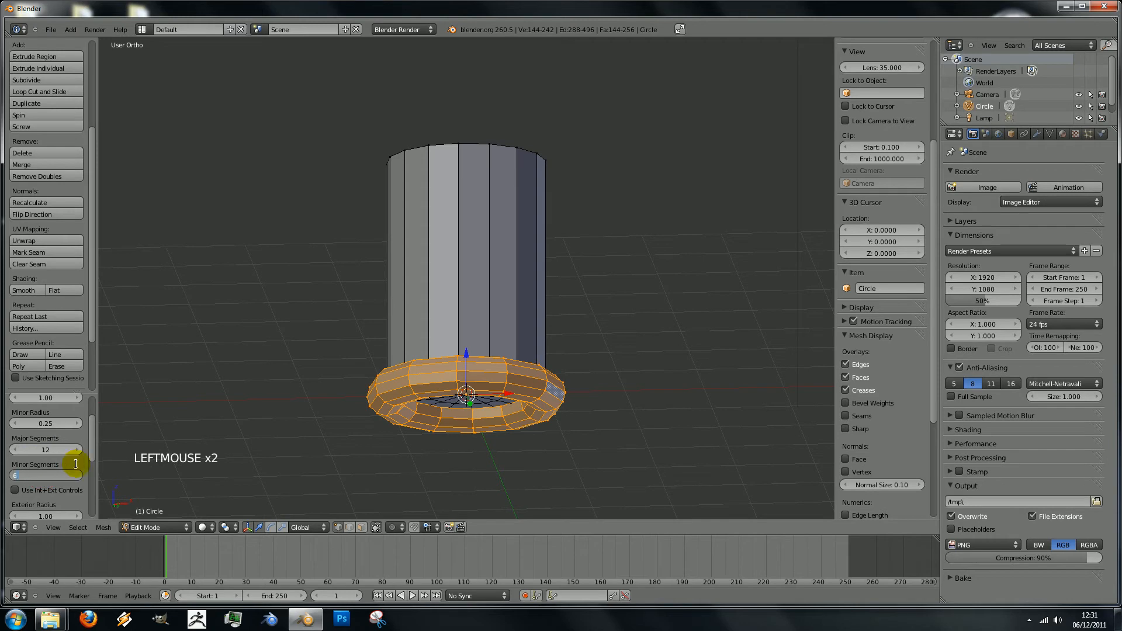
pyautogui.press('Return')
pyautogui.scroll(-4, 333, 355)
pyautogui.scroll(5, 374, 372)
pyautogui.moveTo(392, 326); pyautogui.dragTo(444, 332, button='middle')
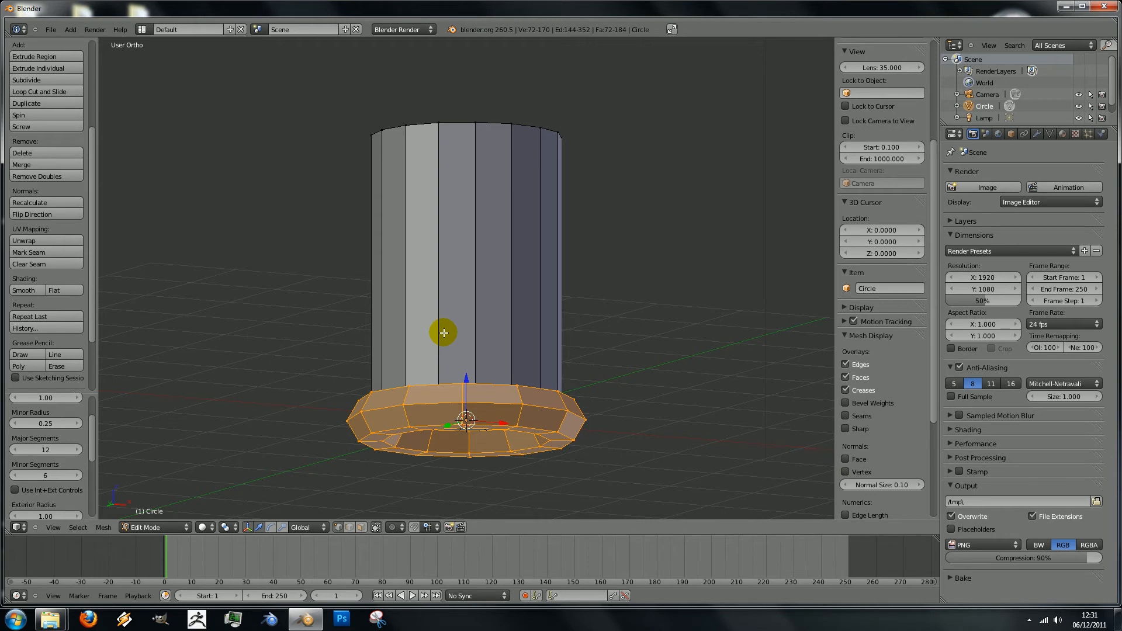
# - In front wireframe view, deselect the +X half of the torus and delete the vertices of the half that stays selected
pyautogui.press('KP_1')
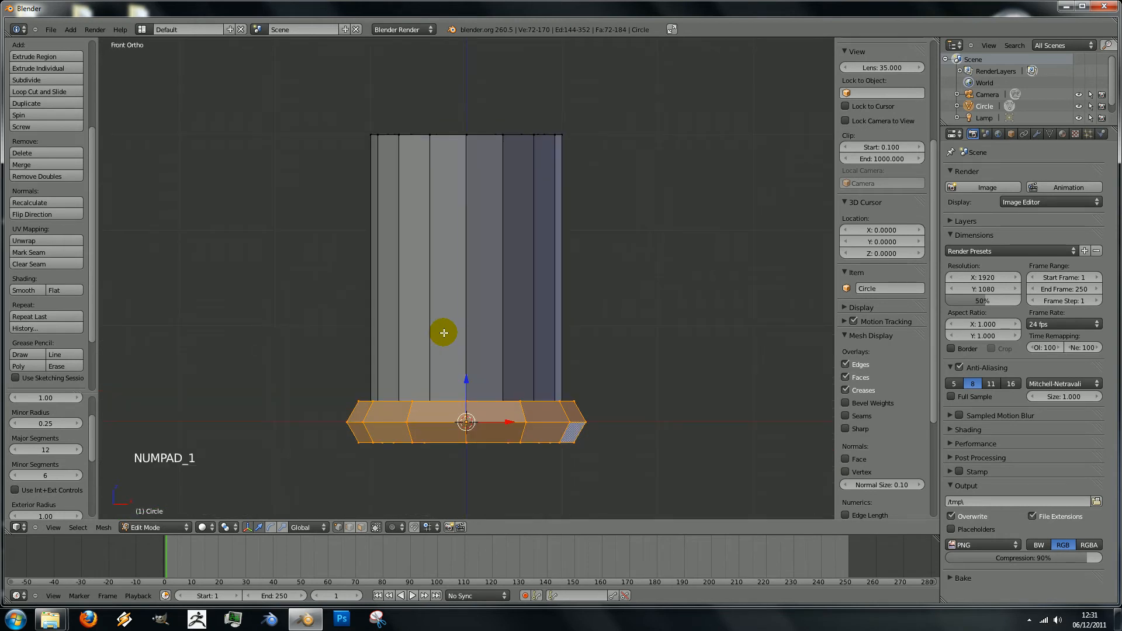
pyautogui.press('z')
pyautogui.scroll(-4, 447, 333)
pyautogui.scroll(5, 449, 337)
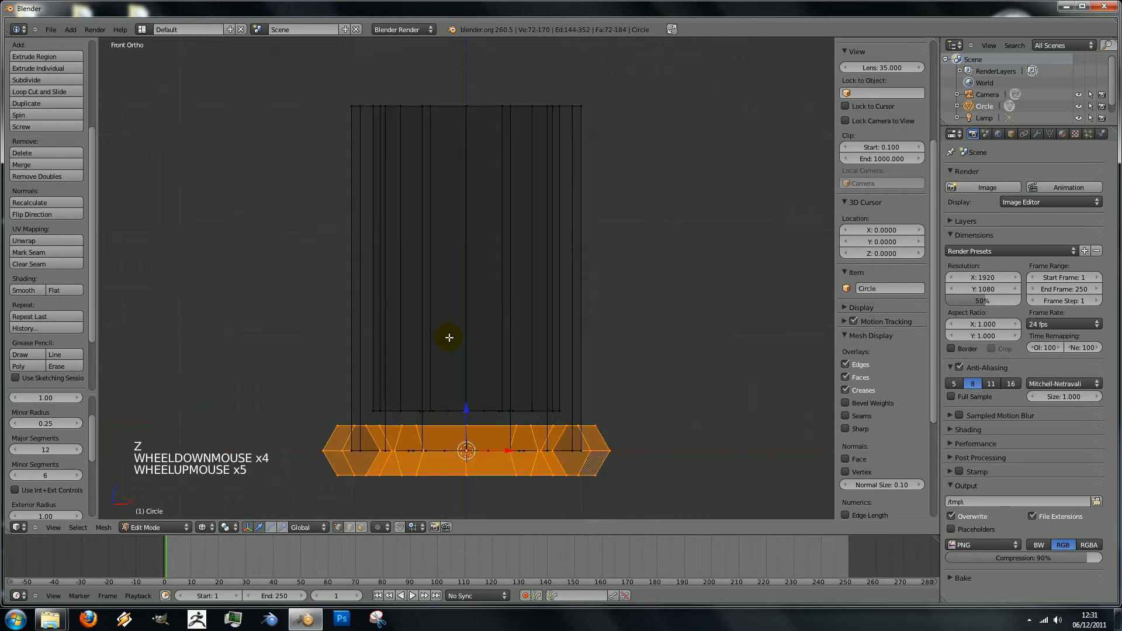
pyautogui.scroll(-2, 449, 337)
pyautogui.scroll(2, 449, 337)
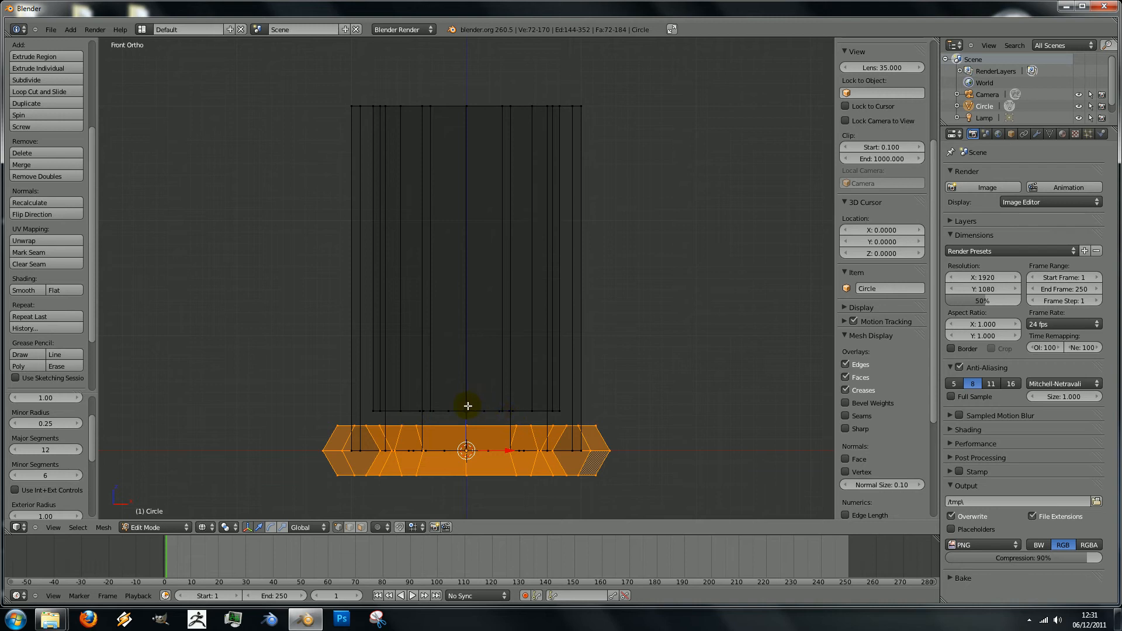
pyautogui.press('b')
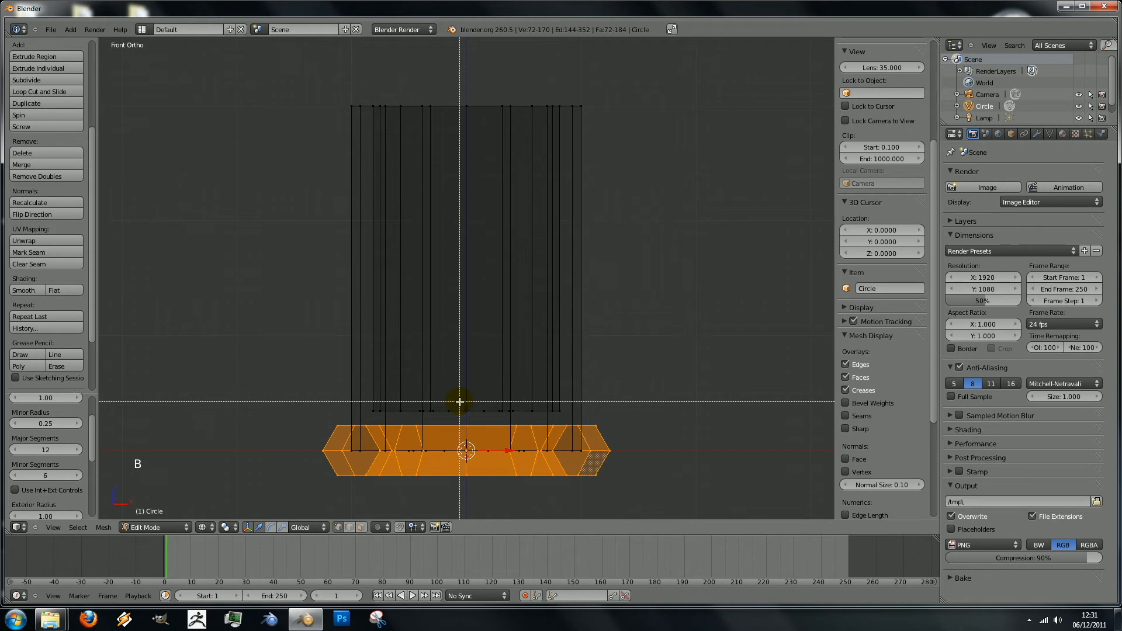
pyautogui.moveTo(497, 397); pyautogui.dragTo(651, 500)
pyautogui.scroll(-6, 493, 383)
pyautogui.scroll(5, 493, 383)
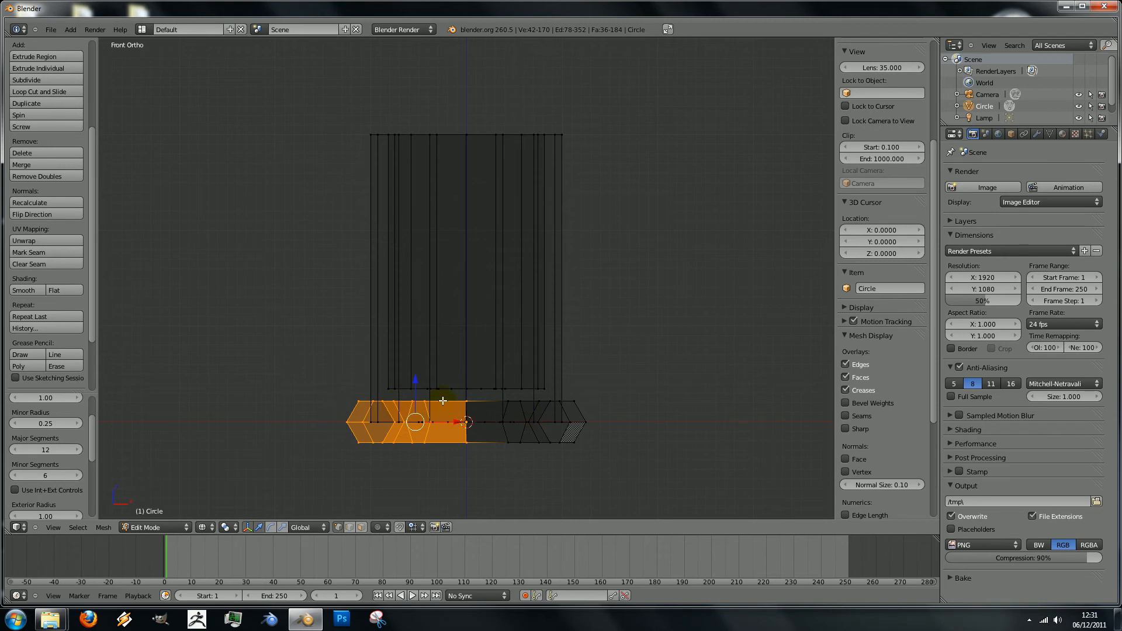
pyautogui.press('x')
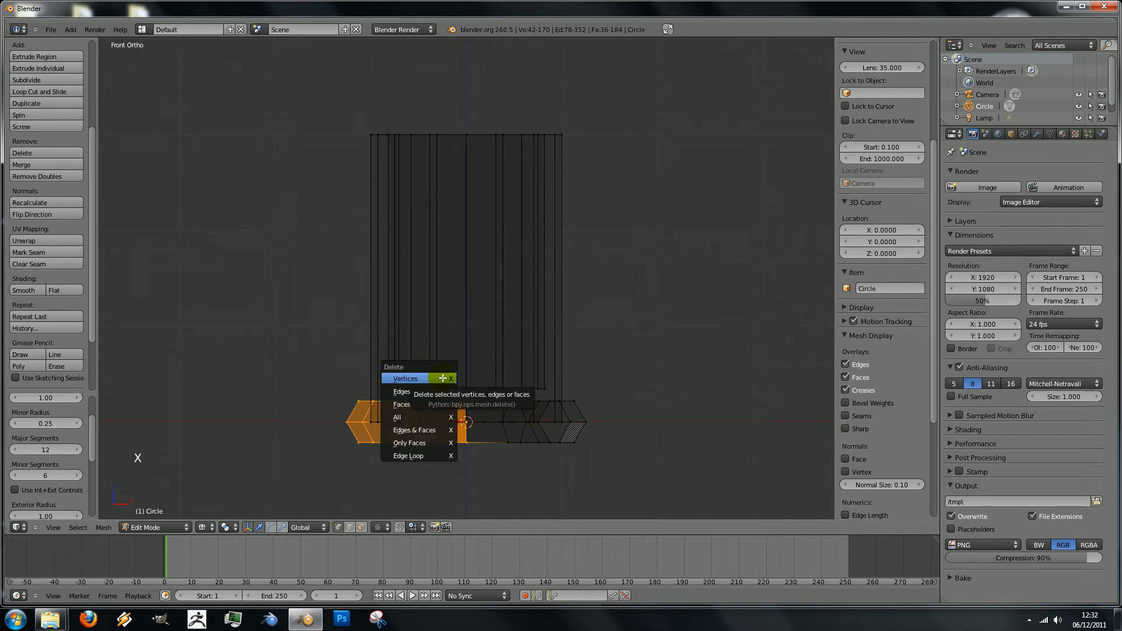
pyautogui.click(435, 405)
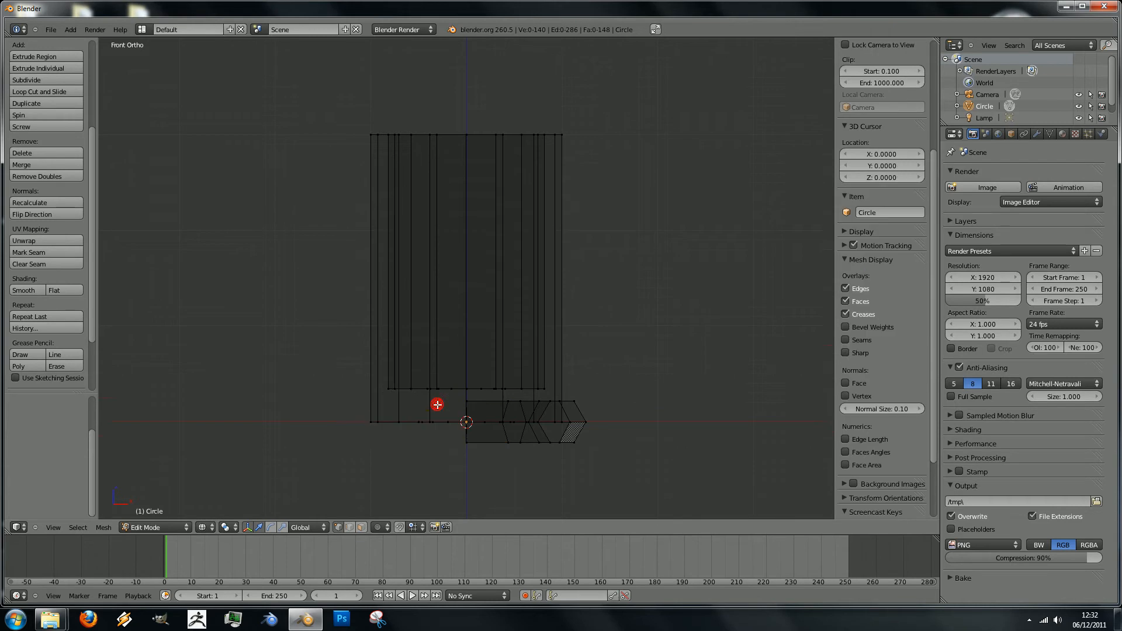
# - Select the entire remaining half torus and rotate it 90 degrees about the X axis
pyautogui.scroll(-7, 435, 405)
pyautogui.scroll(6, 437, 403)
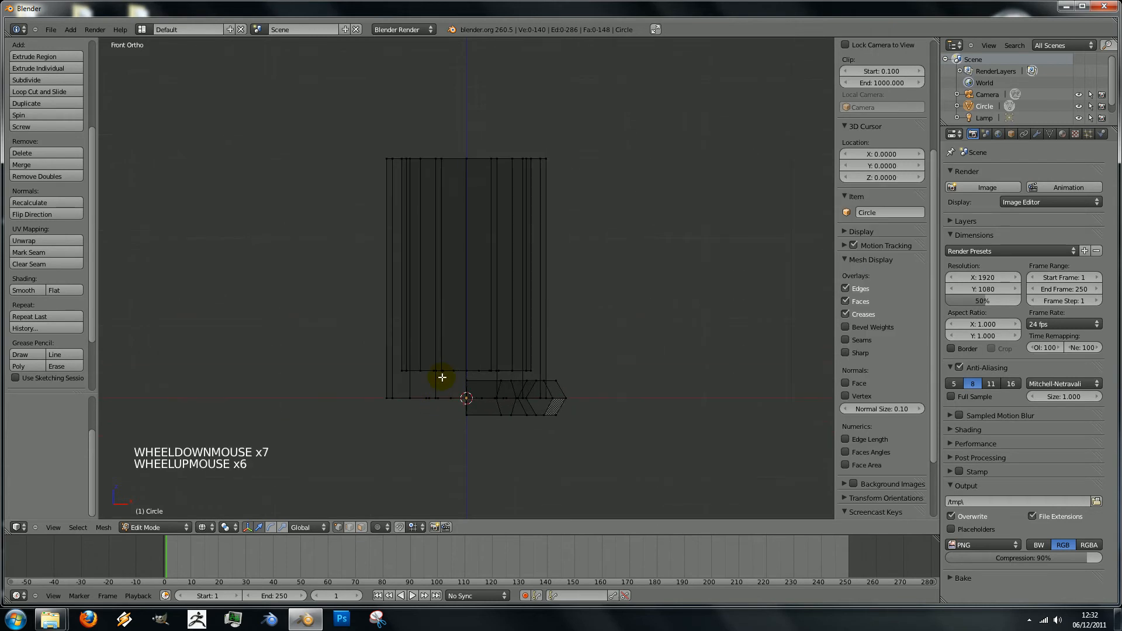
pyautogui.rightClick(566, 398)
pyautogui.press('l')
pyautogui.scroll(-1, 567, 397)
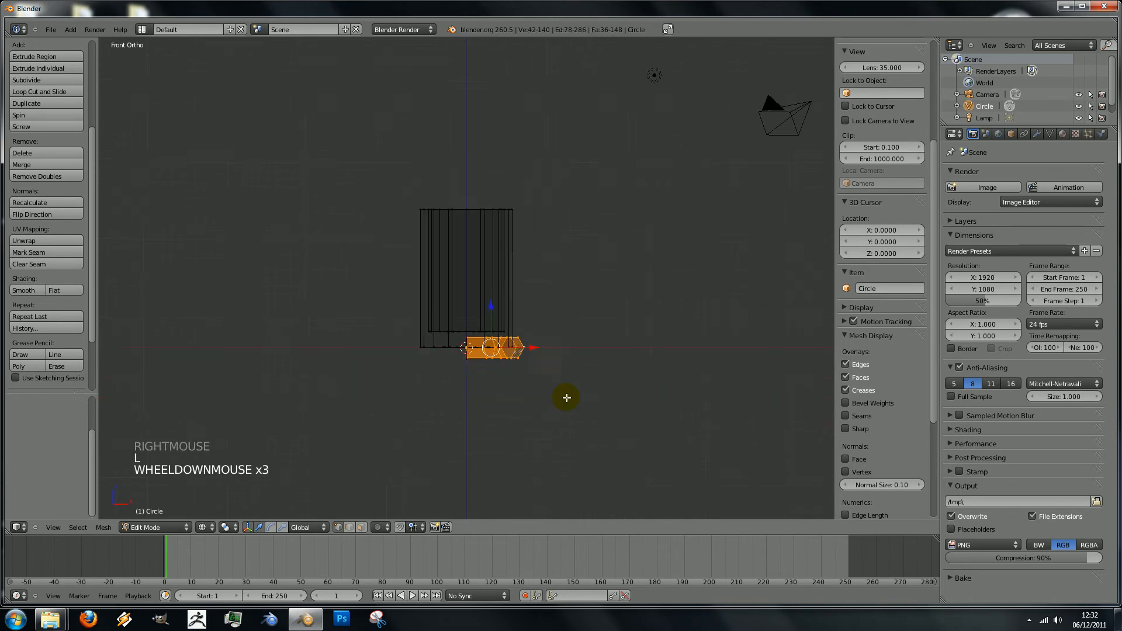
pyautogui.scroll(-4, 566, 397)
pyautogui.scroll(5, 566, 397)
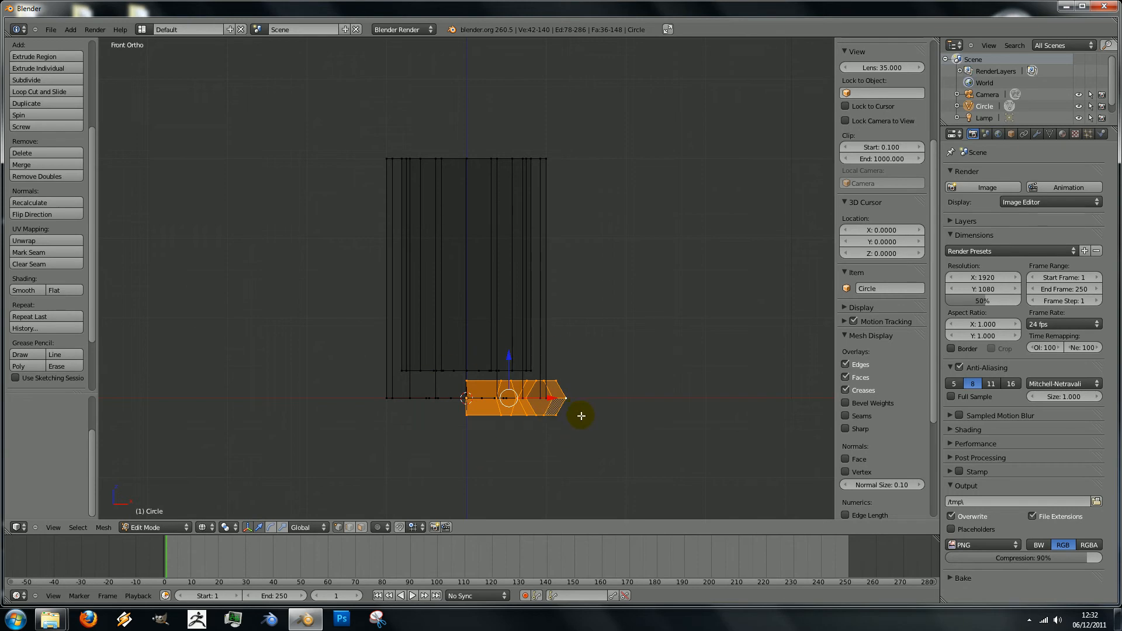
pyautogui.write('rx')
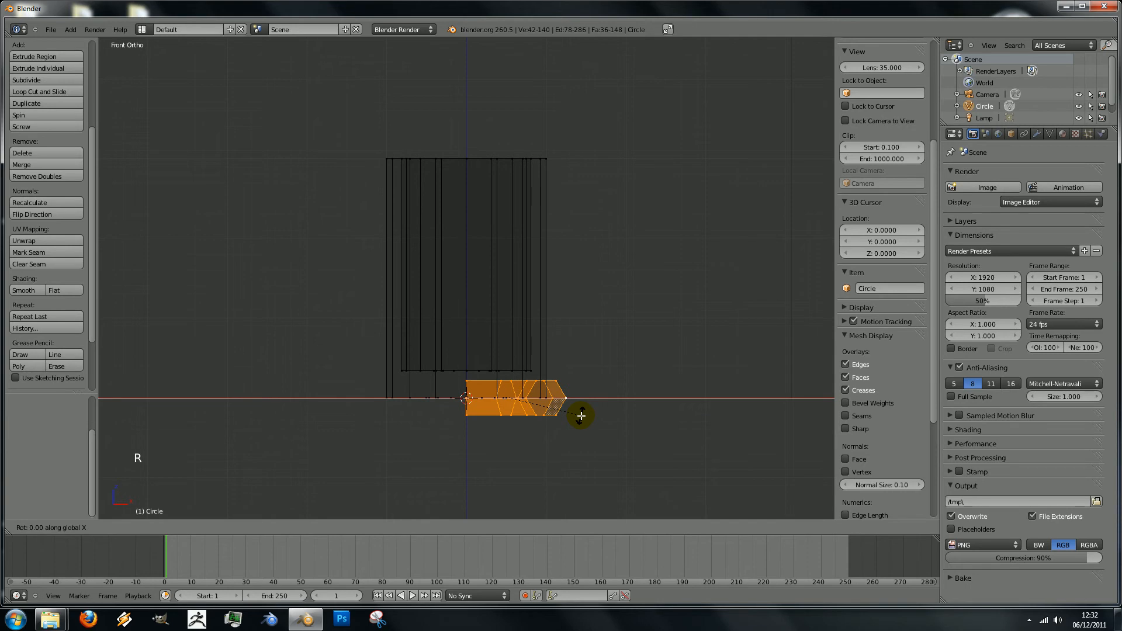
pyautogui.write('90')
pyautogui.click(581, 415)
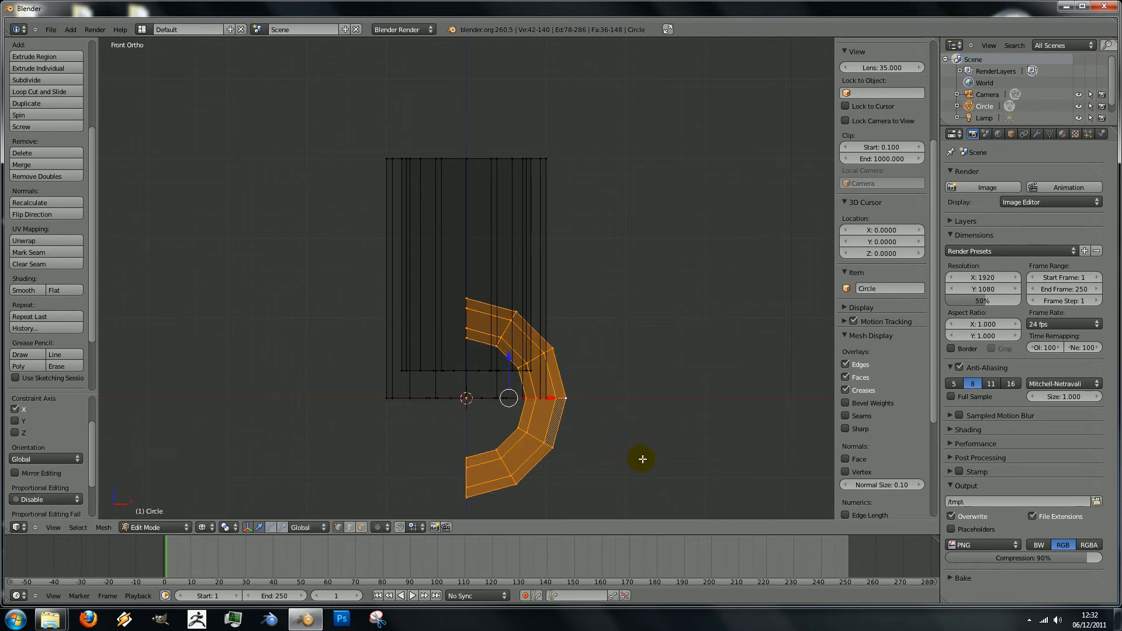
# - Scale the half torus to about 0.75 and move it about 0.96 in X and 1.61 in Z, beside the mug wall
pyautogui.press('s')
pyautogui.press('s')
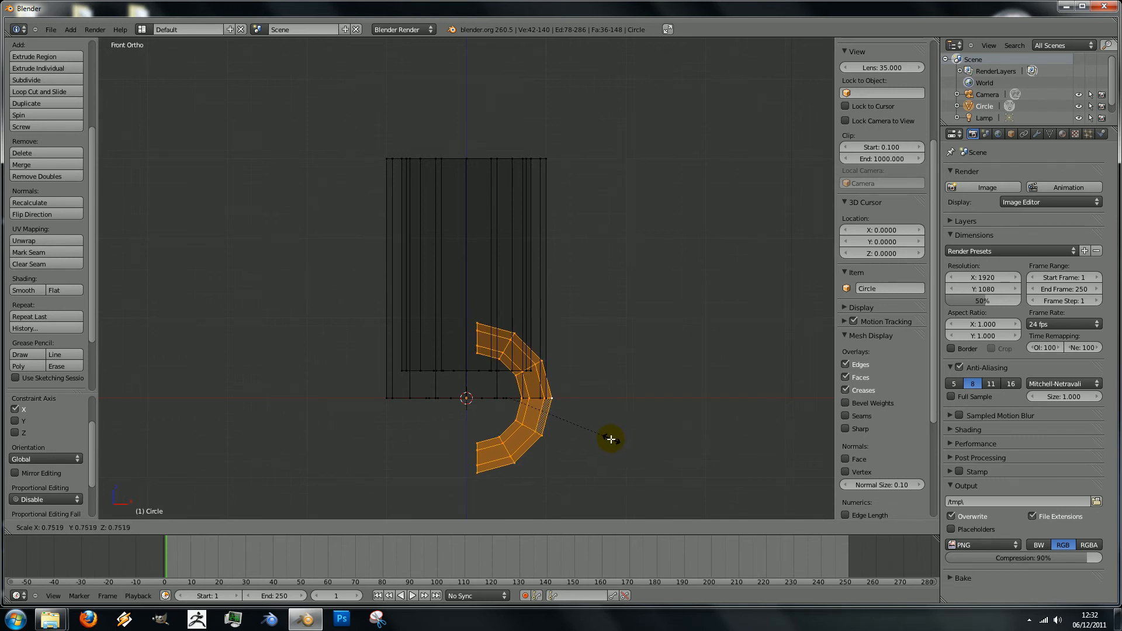
pyautogui.click(611, 439)
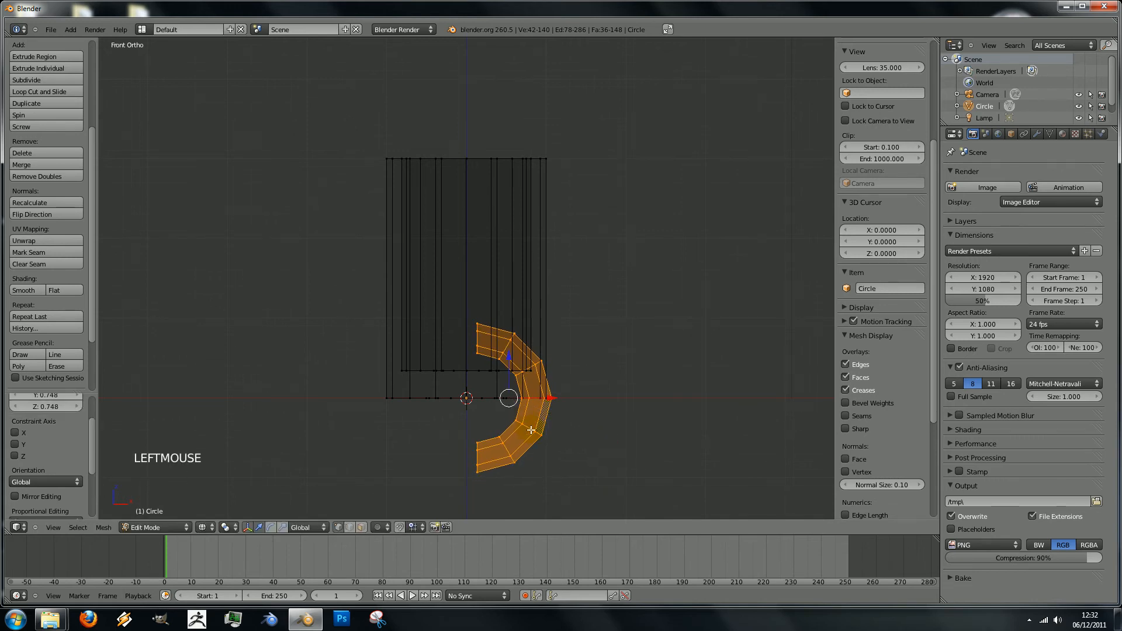
pyautogui.press('g')
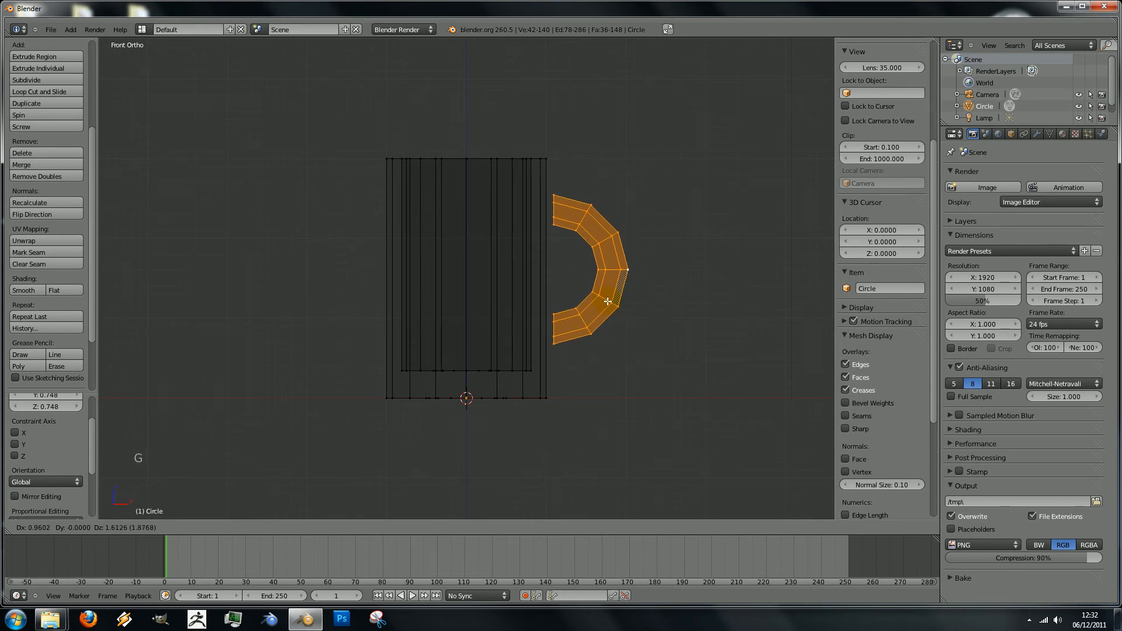
pyautogui.click(607, 301)
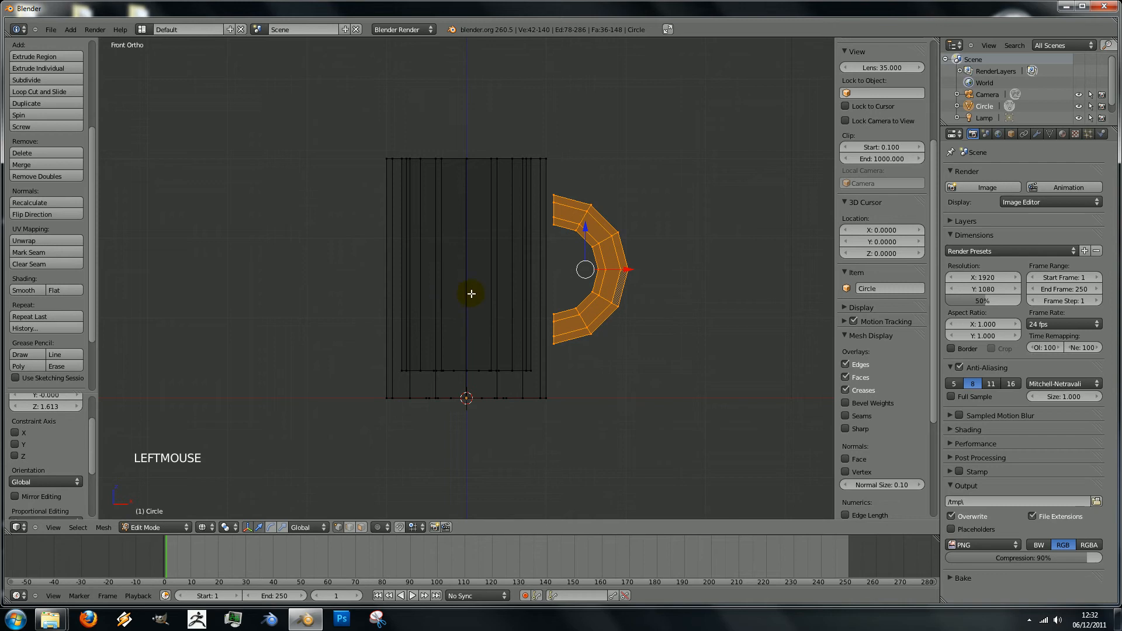
# - Switch to solid shading and examine how the handle's open ends line up with the mug wall
pyautogui.press('z')
pyautogui.scroll(-5, 471, 291)
pyautogui.scroll(5, 471, 291)
pyautogui.moveTo(471, 291)
pyautogui.mouseDown(button='middle')
pyautogui.moveTo(494, 288)
pyautogui.moveTo(351, 396)
pyautogui.moveTo(407, 287)
pyautogui.moveTo(441, 280)
pyautogui.moveTo(376, 313)
pyautogui.mouseUp(button='middle')
pyautogui.scroll(2, 458, 343)
pyautogui.moveTo(458, 343); pyautogui.dragTo(556, 230, button='middle')
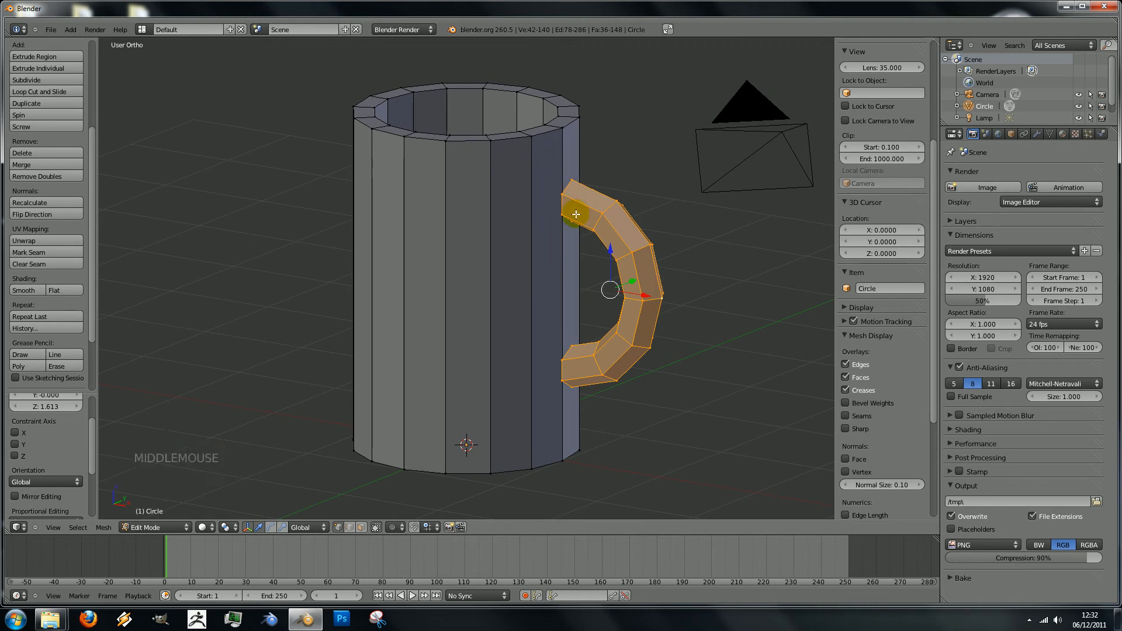
pyautogui.moveTo(573, 193); pyautogui.dragTo(641, 232, button='middle')
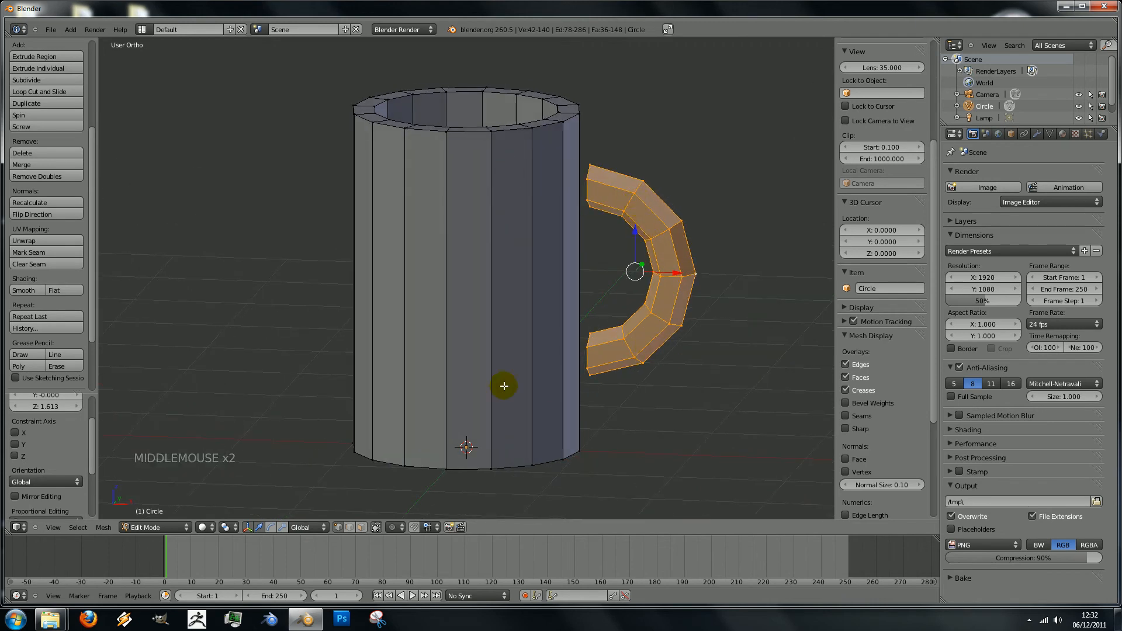
pyautogui.scroll(-5, 523, 331)
pyautogui.scroll(5, 523, 330)
pyautogui.moveTo(524, 331); pyautogui.dragTo(548, 316, button='middle')
pyautogui.moveTo(466, 306); pyautogui.dragTo(495, 304, button='middle')
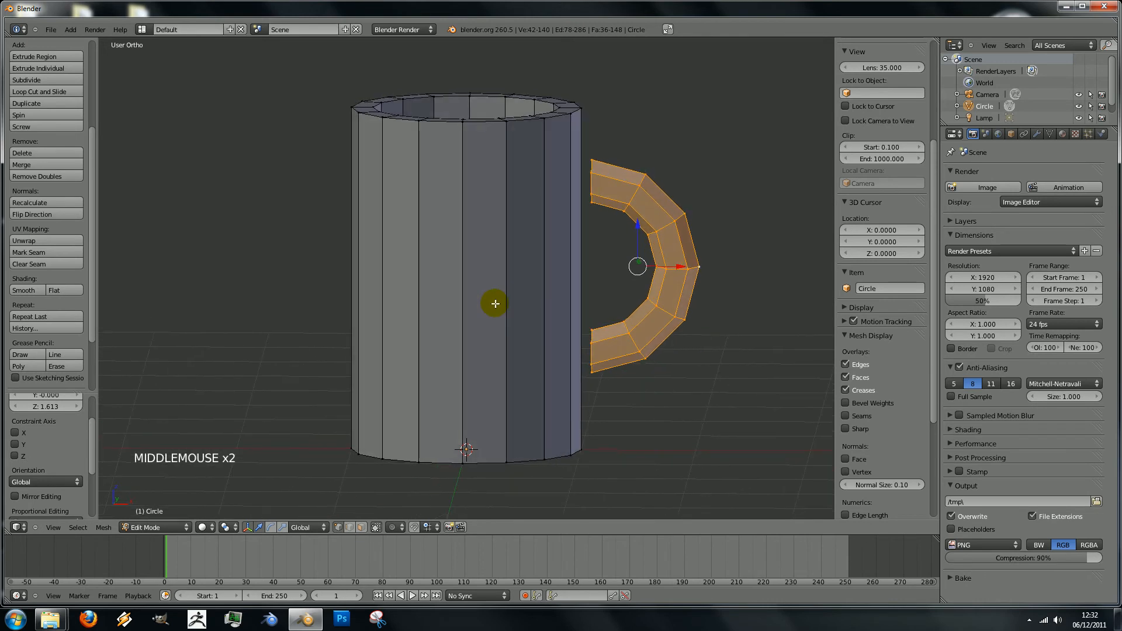
# - In front view, add two loop cuts around the mug, just above and just below the handle's upper end
pyautogui.press('KP_1')
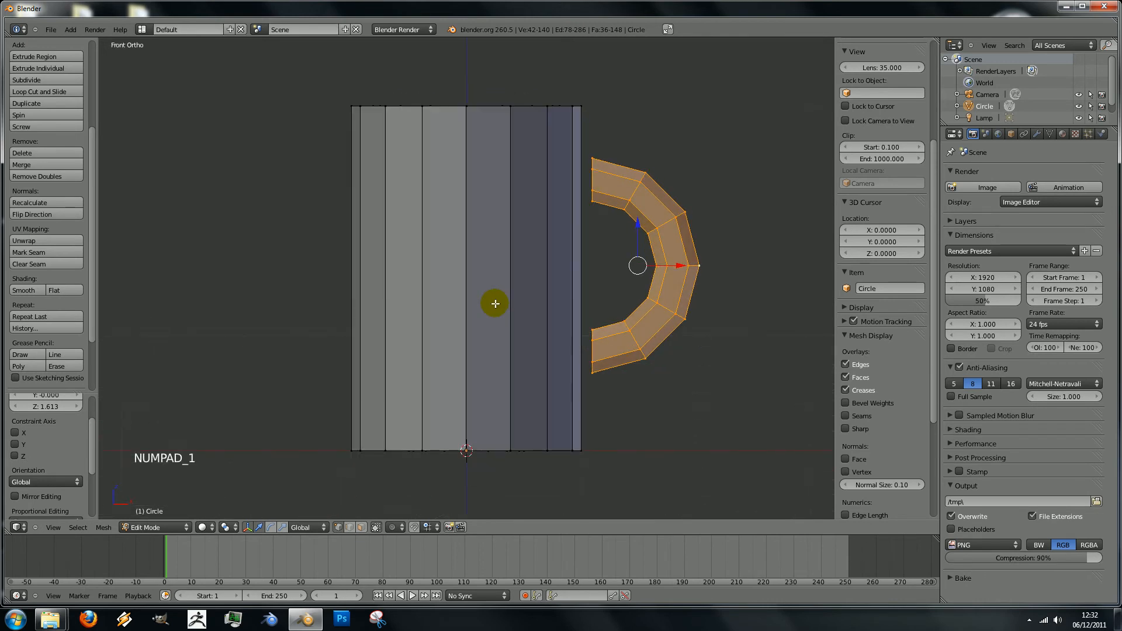
pyautogui.hotkey('ctrl', 'r')
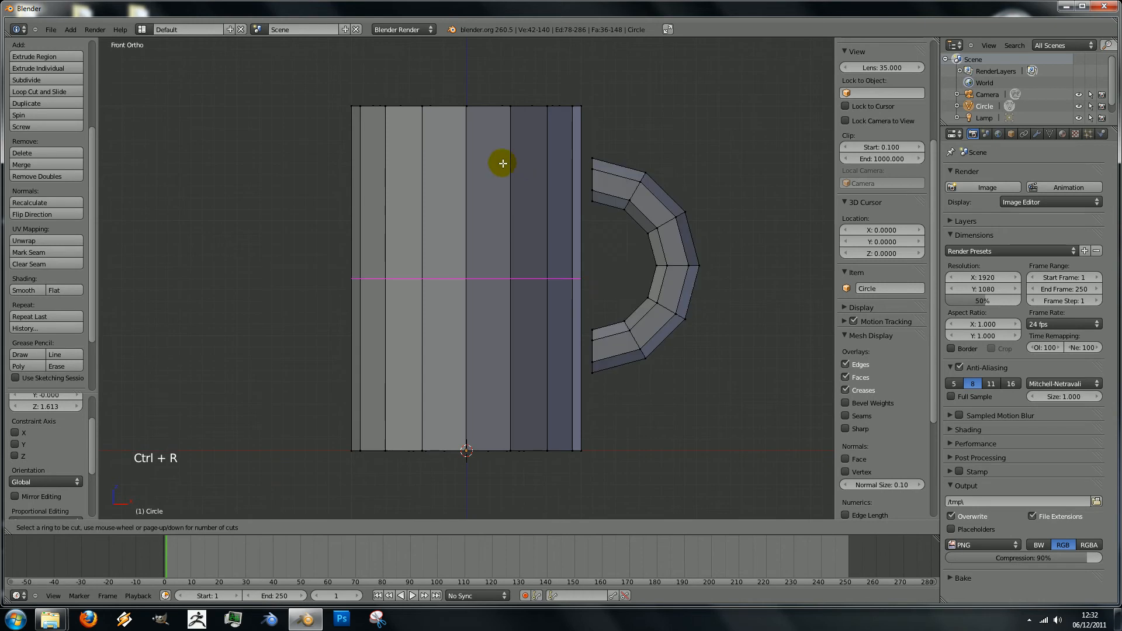
pyautogui.click(514, 259)
pyautogui.click(538, 133)
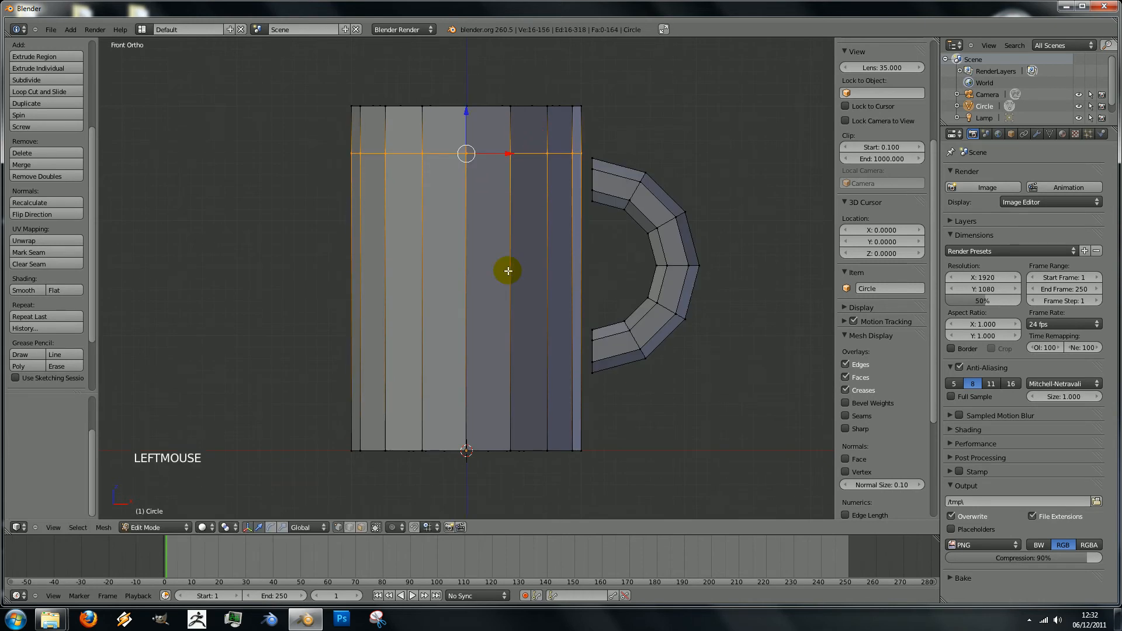
pyautogui.hotkey('ctrl', 'r')
pyautogui.click(503, 289)
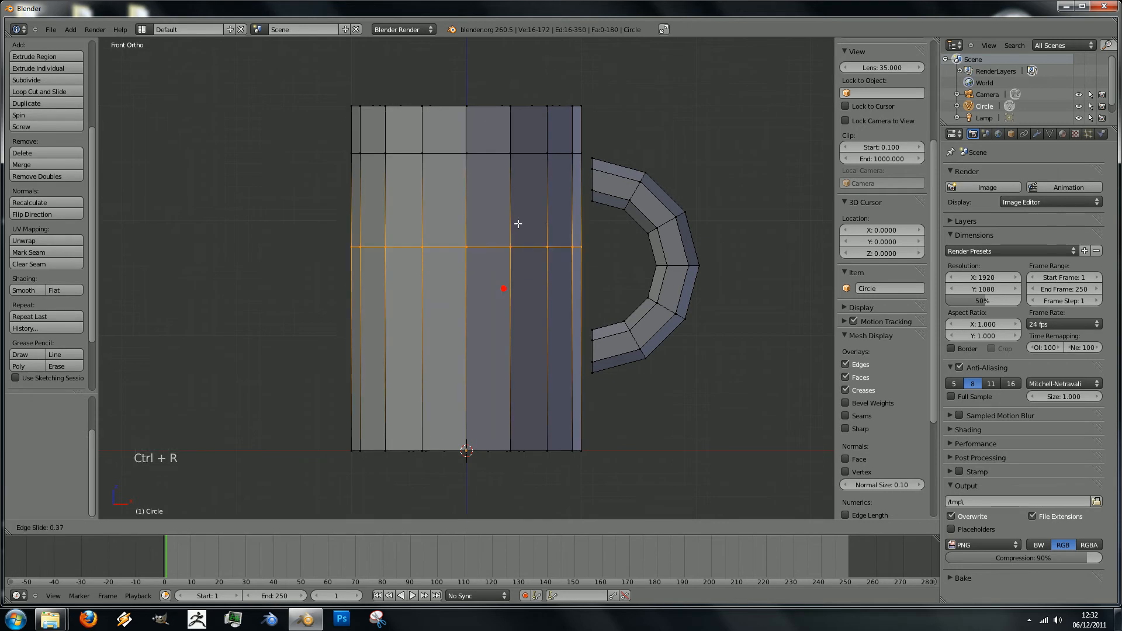
pyautogui.click(522, 194)
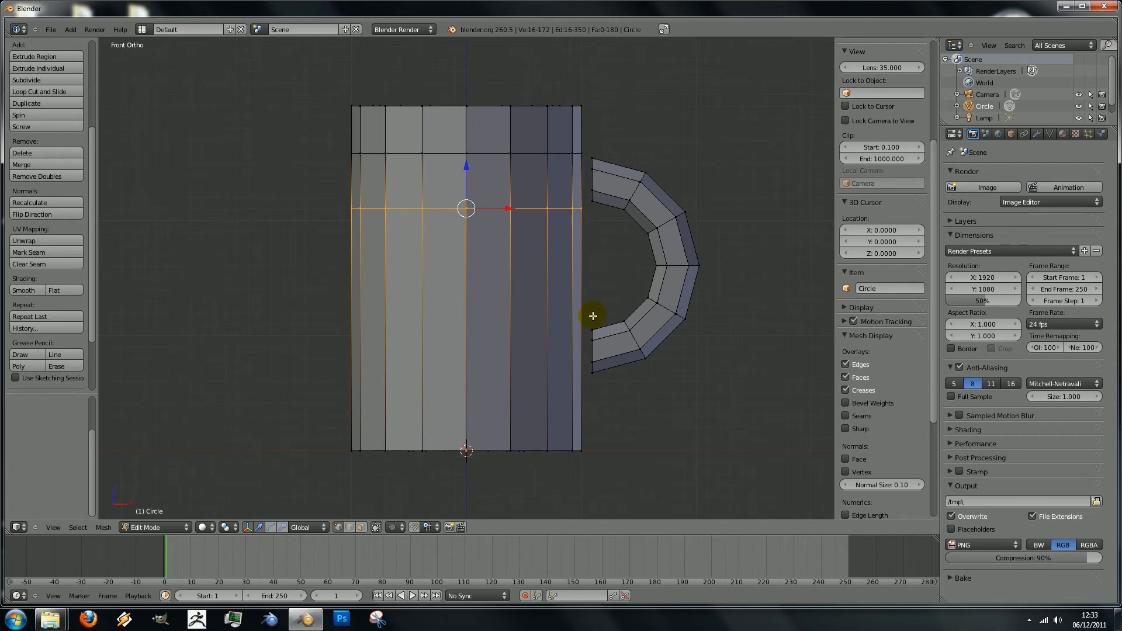
# - Add two more loop cuts around the mug, just above and just below the handle's lower end
pyautogui.hotkey('ctrl', 'r')
pyautogui.click(566, 328)
pyautogui.click(568, 325)
pyautogui.hotkey('ctrl', 'r')
pyautogui.click(549, 383)
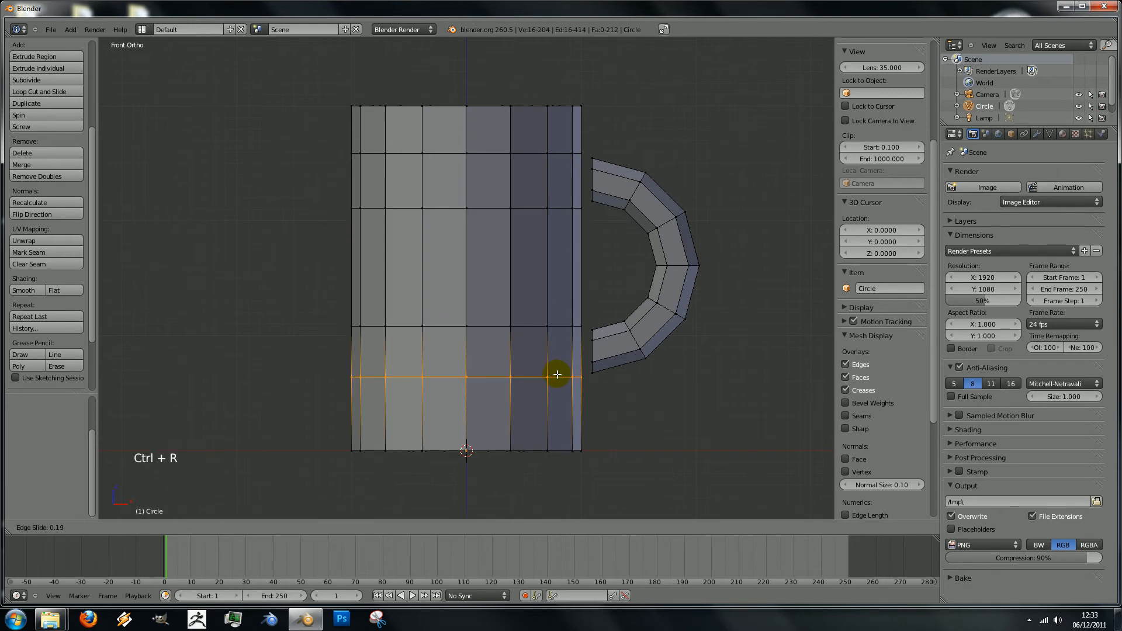
pyautogui.click(557, 377)
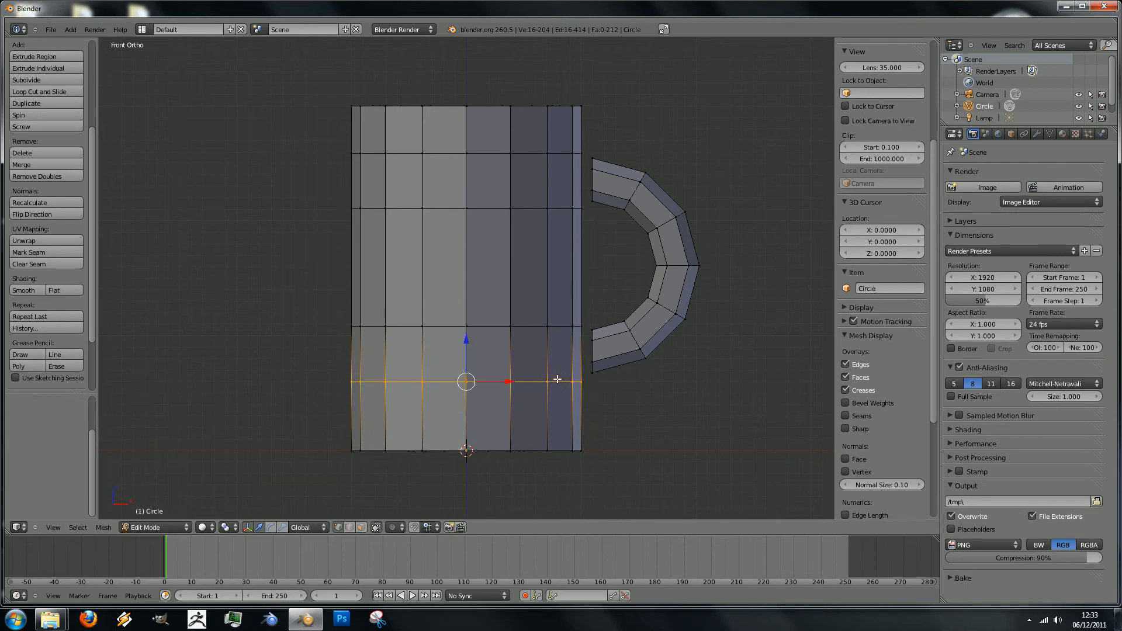
# - In face select mode, select the two mug wall faces behind each end of the handle and delete all four faces
pyautogui.scroll(-2, 583, 282)
pyautogui.scroll(3, 584, 283)
pyautogui.moveTo(584, 283); pyautogui.dragTo(501, 286, button='middle')
pyautogui.scroll(-2, 513, 230)
pyautogui.scroll(1, 513, 230)
pyautogui.moveTo(514, 231); pyautogui.dragTo(532, 240, button='middle')
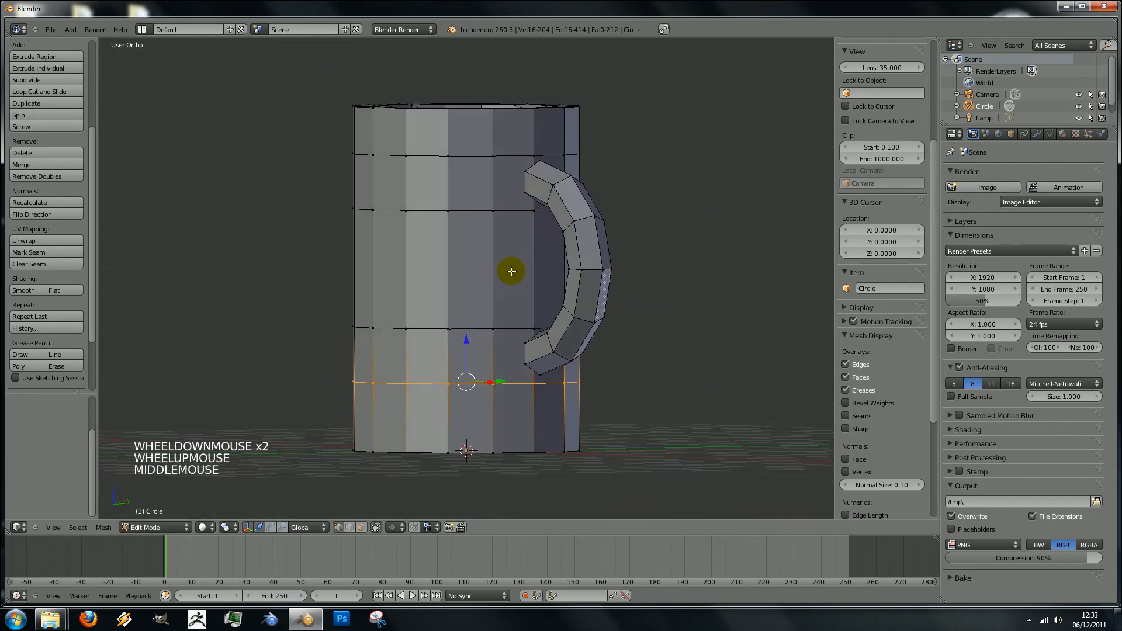
pyautogui.click(364, 523)
pyautogui.moveTo(464, 342); pyautogui.dragTo(533, 315, button='middle')
pyautogui.rightClick(491, 225)
pyautogui.keyDown('shift'); pyautogui.rightClick(464, 209); pyautogui.keyUp('shift')
pyautogui.scroll(1, 533, 316)
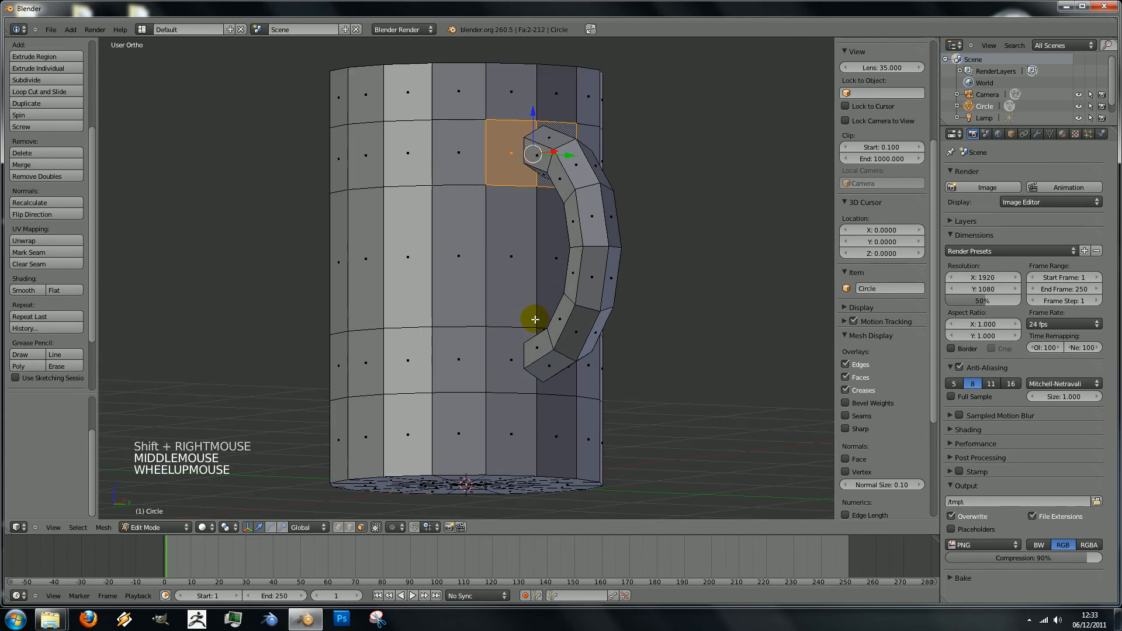
pyautogui.keyDown('shift'); pyautogui.rightClick(512, 363); pyautogui.keyUp('shift')
pyautogui.moveTo(512, 363); pyautogui.dragTo(428, 298, button='middle')
pyautogui.keyDown('shift'); pyautogui.rightClick(456, 368); pyautogui.keyUp('shift')
pyautogui.moveTo(463, 369); pyautogui.dragTo(393, 315, button='middle')
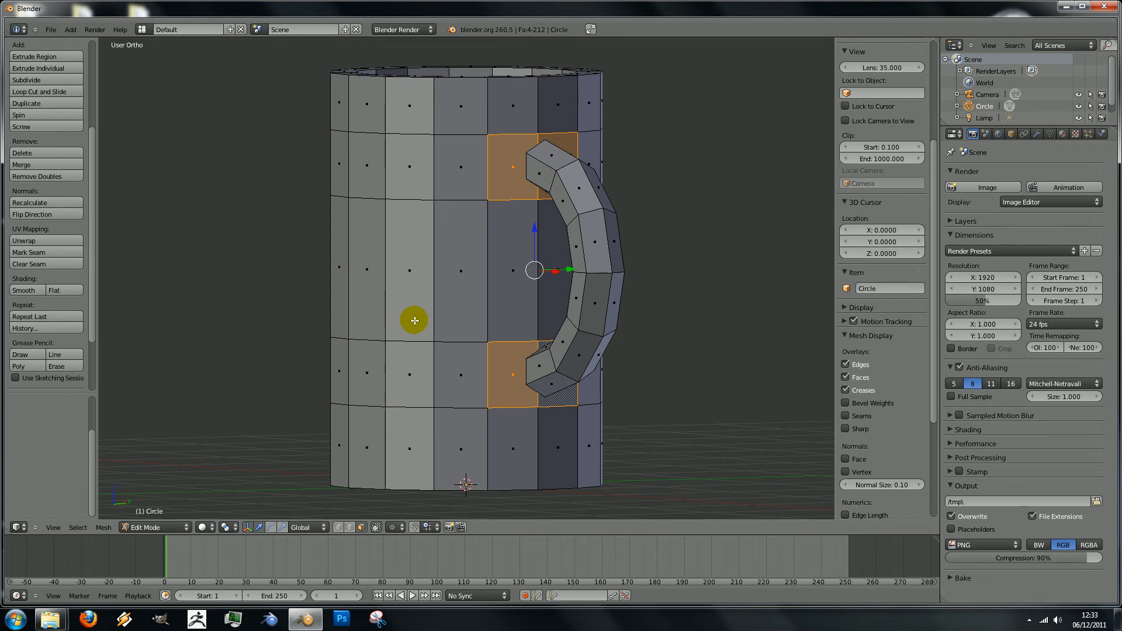
pyautogui.press('x')
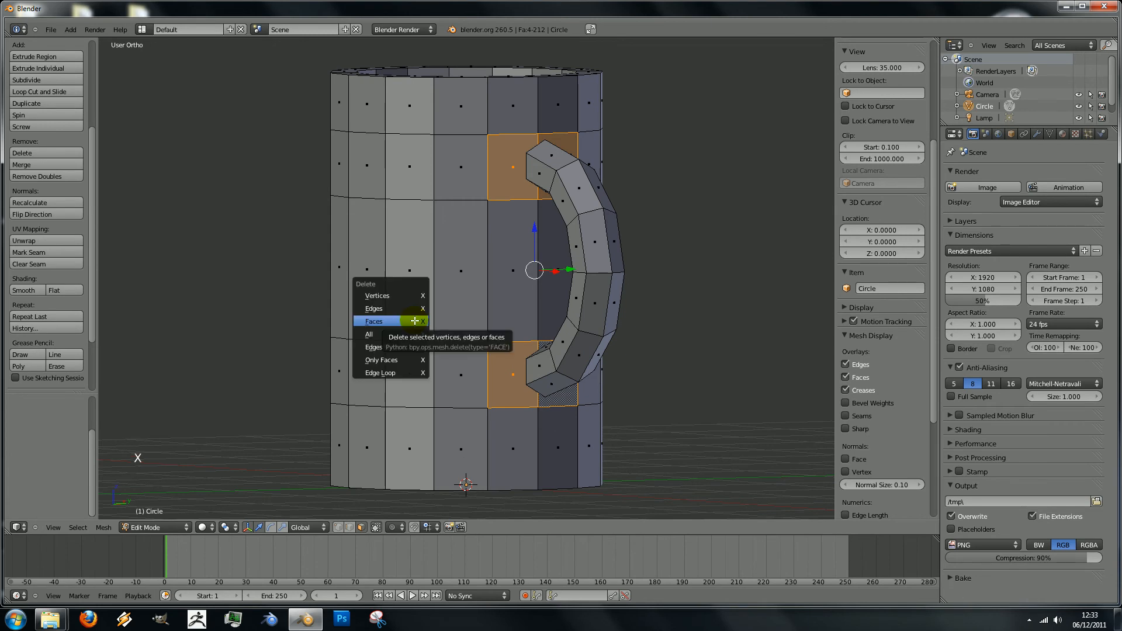
pyautogui.click(415, 321)
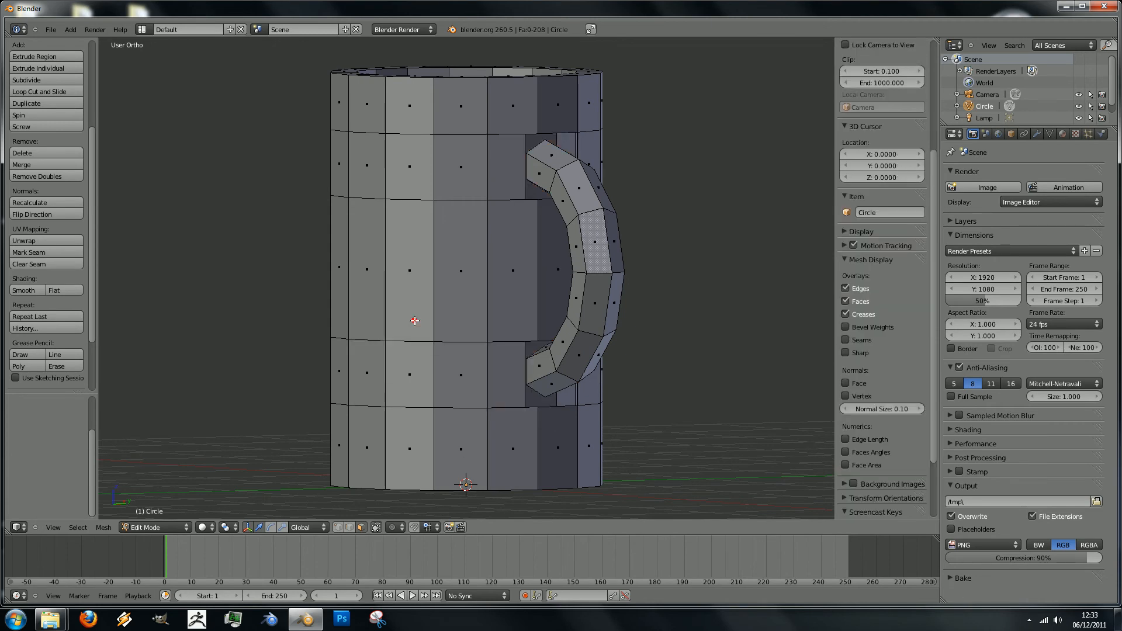
# - In vertex select mode, scale the upper opening's middle top and bottom vertices apart by about 1.349, then by another 1.074
pyautogui.scroll(-4, 514, 292)
pyautogui.scroll(3, 514, 292)
pyautogui.moveTo(513, 292); pyautogui.dragTo(466, 377, button='middle')
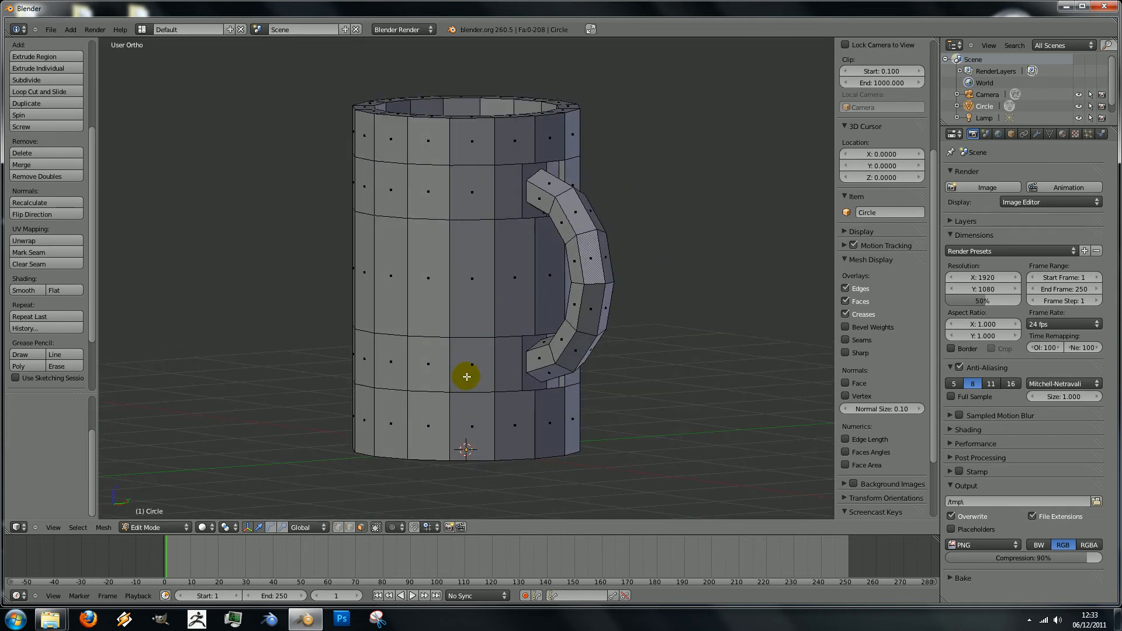
pyautogui.click(337, 527)
pyautogui.rightClick(533, 164)
pyautogui.keyDown('shift'); pyautogui.rightClick(531, 214); pyautogui.keyUp('shift')
pyautogui.moveTo(526, 268); pyautogui.dragTo(563, 269, button='middle')
pyautogui.scroll(2, 567, 257)
pyautogui.press('s')
pyautogui.press('s')
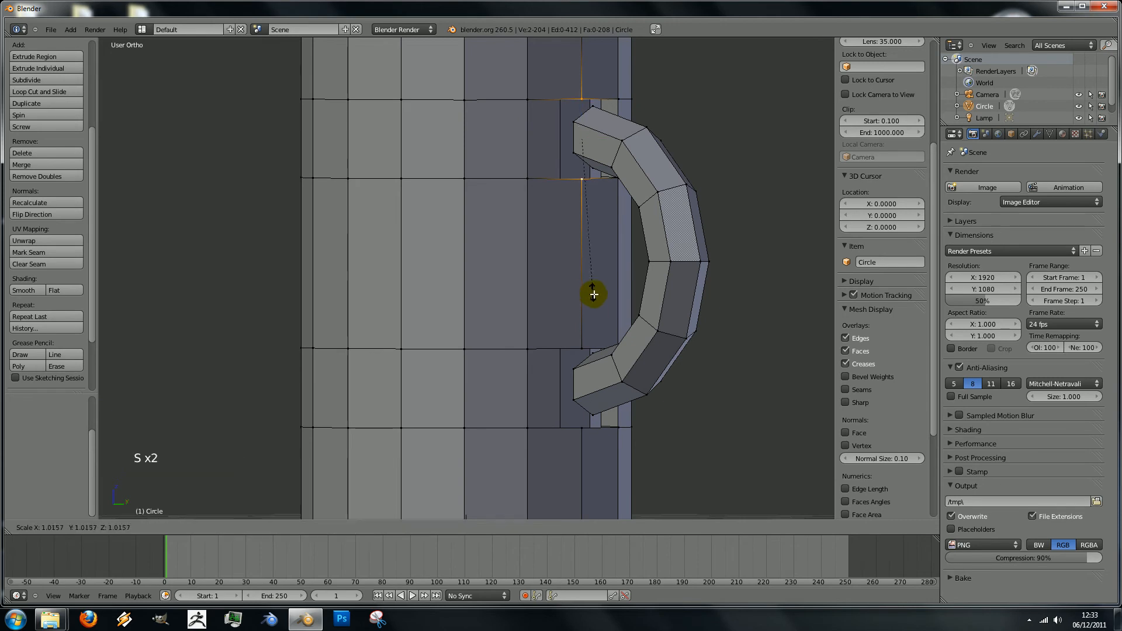
pyautogui.click(616, 341)
pyautogui.moveTo(615, 340); pyautogui.dragTo(548, 270, button='middle')
pyautogui.press('s')
pyautogui.press('s')
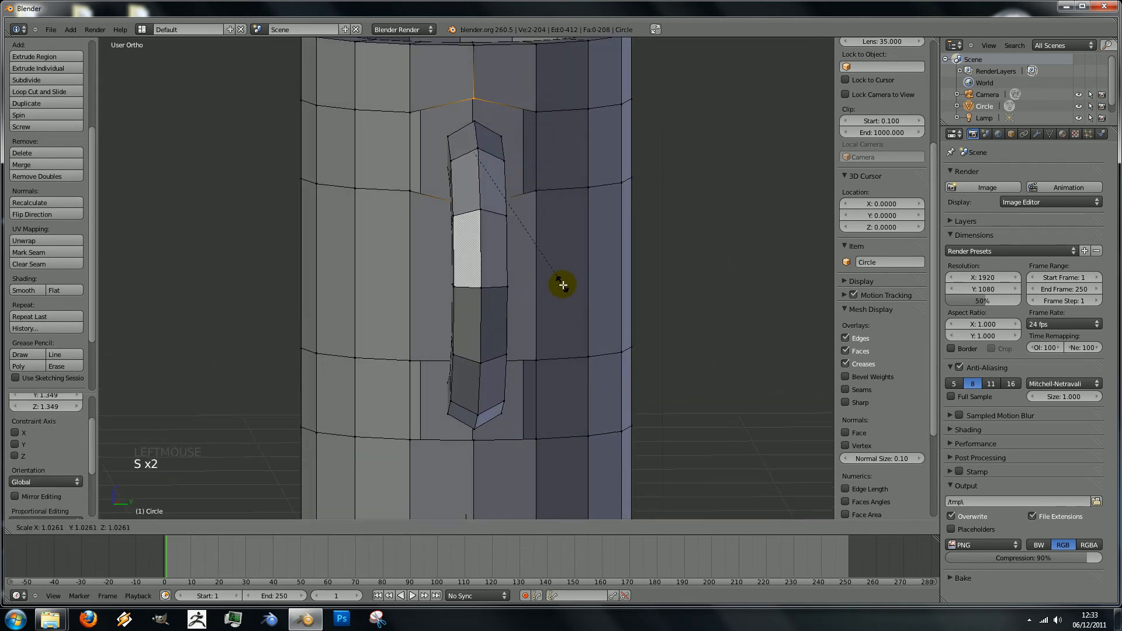
pyautogui.click(570, 288)
pyautogui.moveTo(433, 254)
pyautogui.mouseDown(button='middle')
pyautogui.moveTo(466, 248)
pyautogui.moveTo(454, 253)
pyautogui.mouseUp(button='middle')
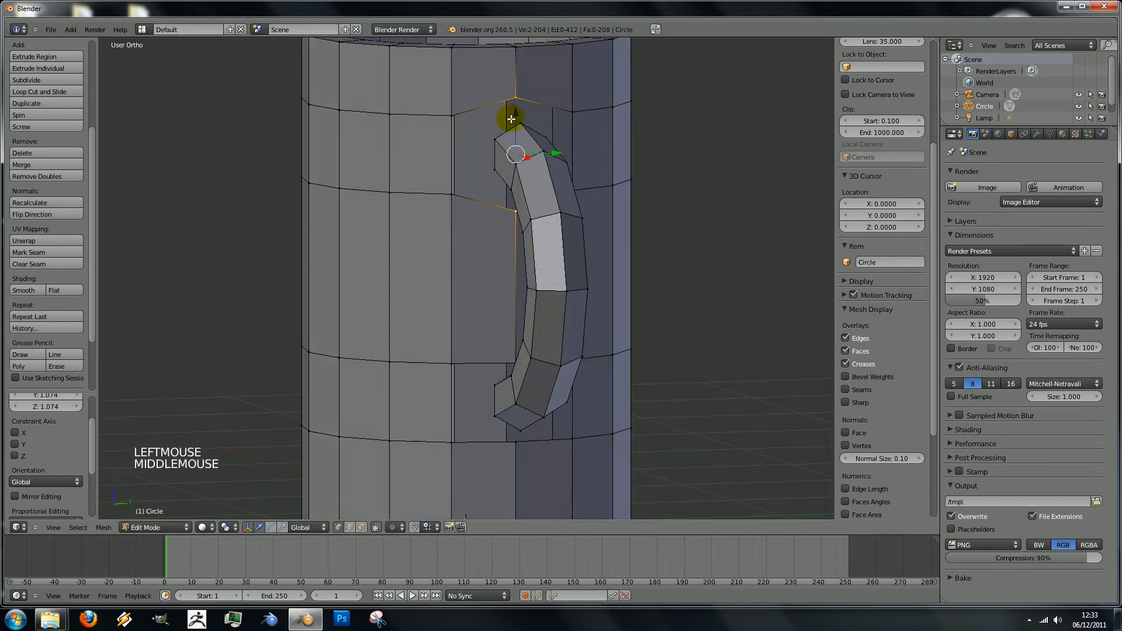
pyautogui.moveTo(483, 146); pyautogui.dragTo(561, 240, button='middle')
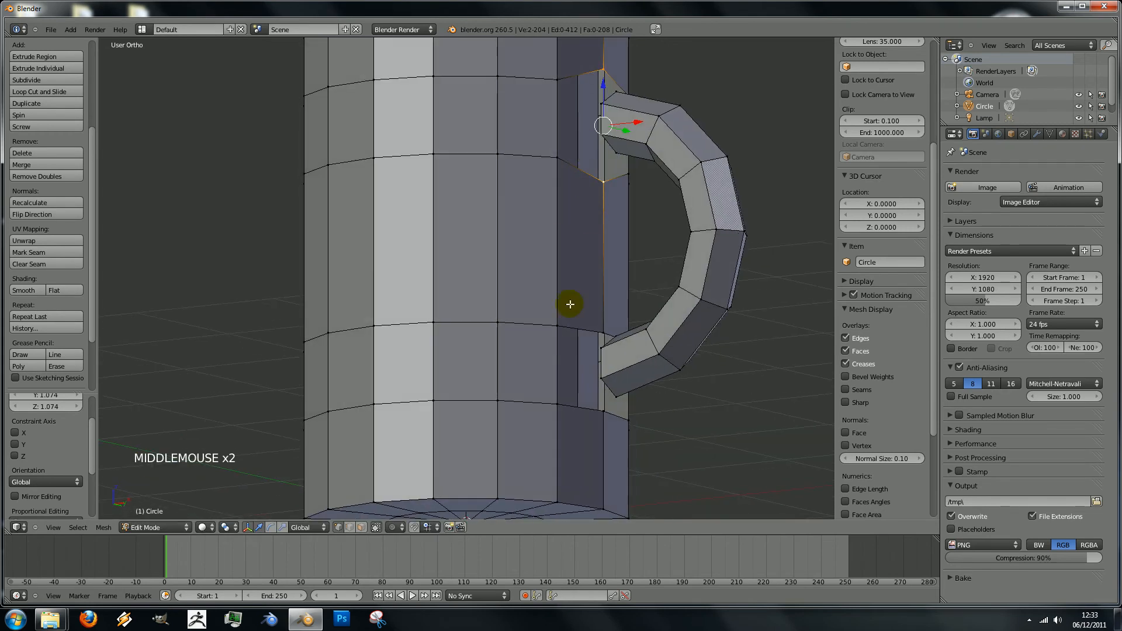
# - Scale the middle vertices above and below the lower wall opening apart by about 1.429
pyautogui.rightClick(602, 334)
pyautogui.keyDown('shift'); pyautogui.rightClick(604, 410); pyautogui.keyUp('shift')
pyautogui.moveTo(603, 409); pyautogui.dragTo(489, 335, button='middle')
pyautogui.press('s')
pyautogui.press('s')
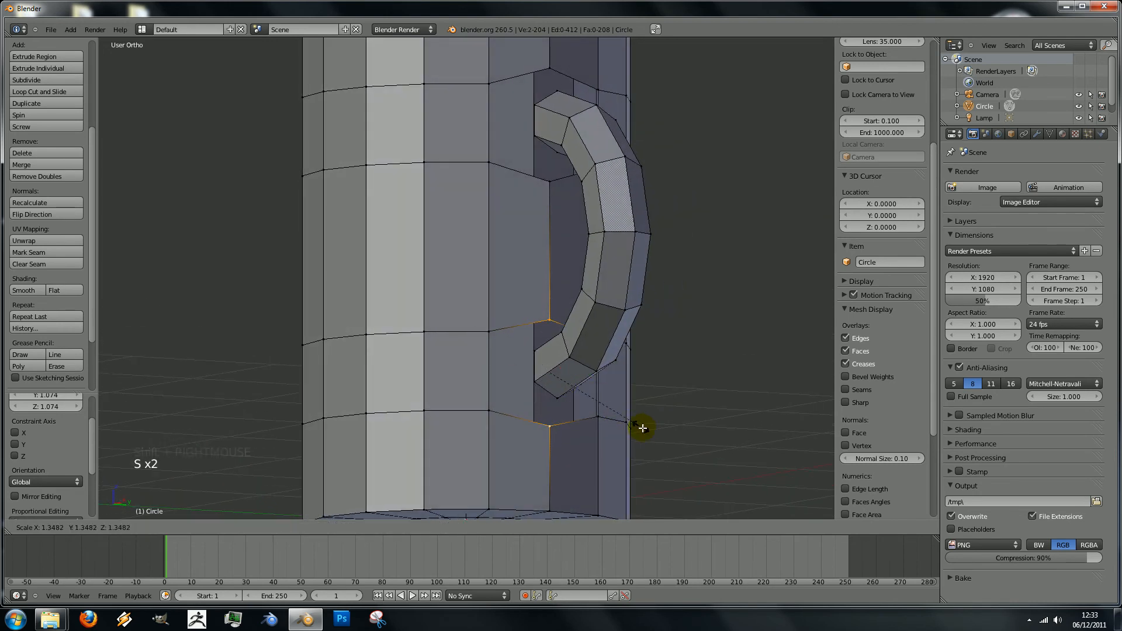
pyautogui.click(645, 430)
# - Try to fill a four-vertex face between the handle's upper end and the top edge of the upper wall opening
pyautogui.scroll(-4, 533, 282)
pyautogui.scroll(3, 533, 283)
pyautogui.moveTo(534, 283); pyautogui.dragTo(361, 173, button='middle')
pyautogui.scroll(1, 583, 323)
pyautogui.rightClick(360, 187)
pyautogui.keyDown('shift'); pyautogui.rightClick(369, 159); pyautogui.keyUp('shift')
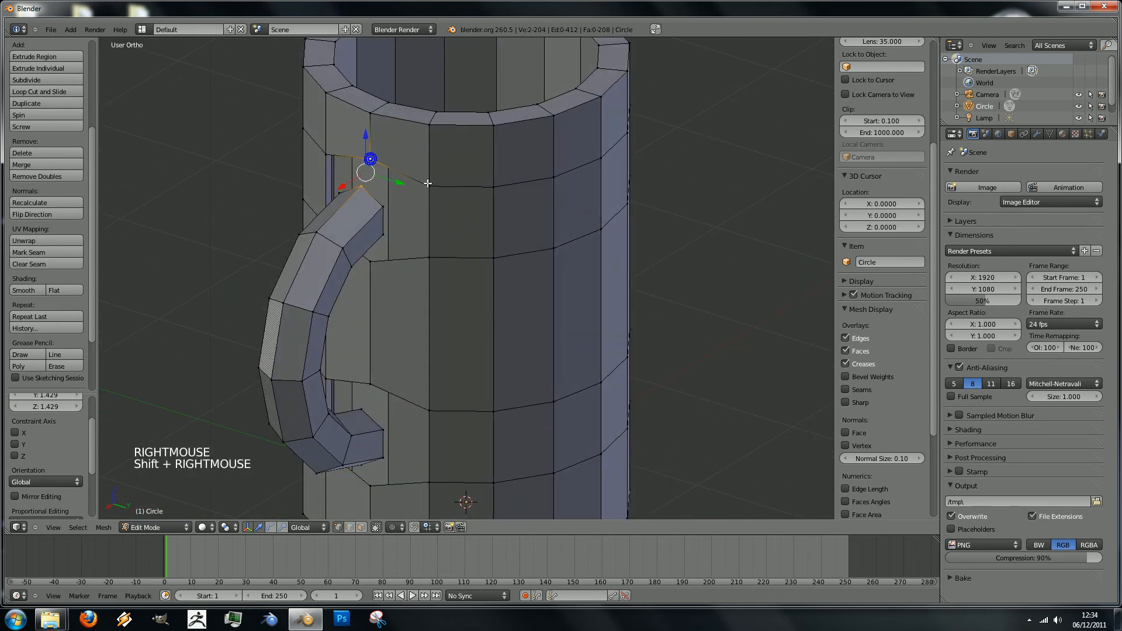
pyautogui.keyDown('shift'); pyautogui.rightClick(369, 159); pyautogui.keyUp('shift')
pyautogui.keyDown('shift'); pyautogui.rightClick(414, 198); pyautogui.keyUp('shift')
pyautogui.moveTo(414, 198); pyautogui.dragTo(506, 270, button='middle')
pyautogui.scroll(3, 448, 178)
pyautogui.scroll(-2, 478, 232)
pyautogui.press('f')
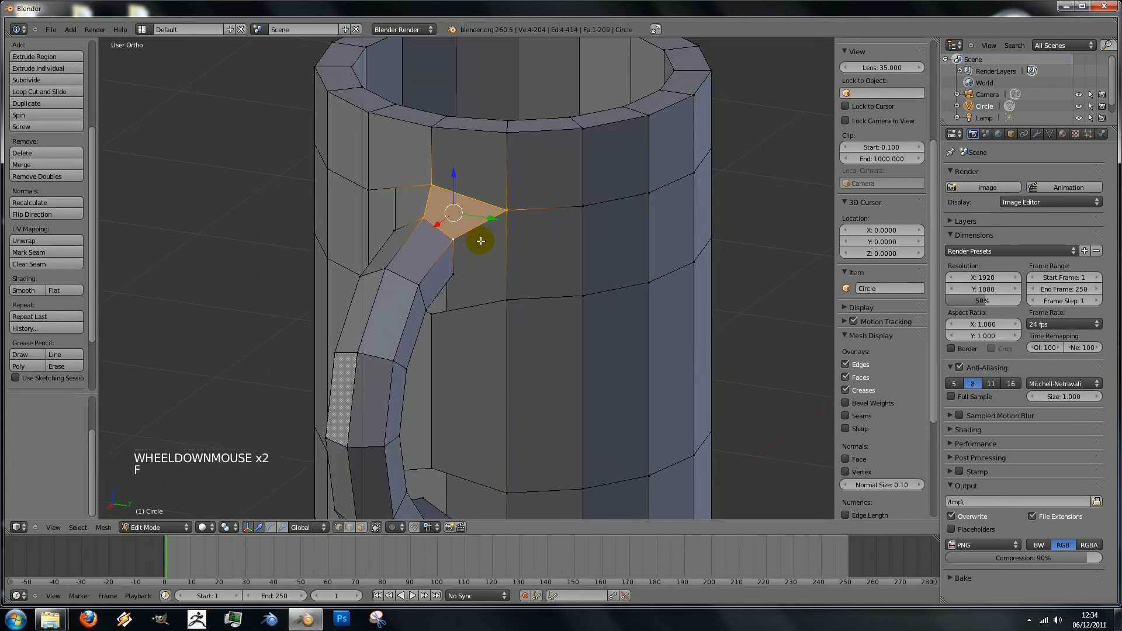
# - Try to fill a second face between the side of the handle's upper end and the side edge of the opening
pyautogui.moveTo(478, 232); pyautogui.dragTo(464, 205, button='middle')
pyautogui.rightClick(441, 201)
pyautogui.keyDown('shift'); pyautogui.rightClick(496, 168); pyautogui.keyUp('shift')
pyautogui.keyDown('shift'); pyautogui.rightClick(494, 171); pyautogui.keyUp('shift')
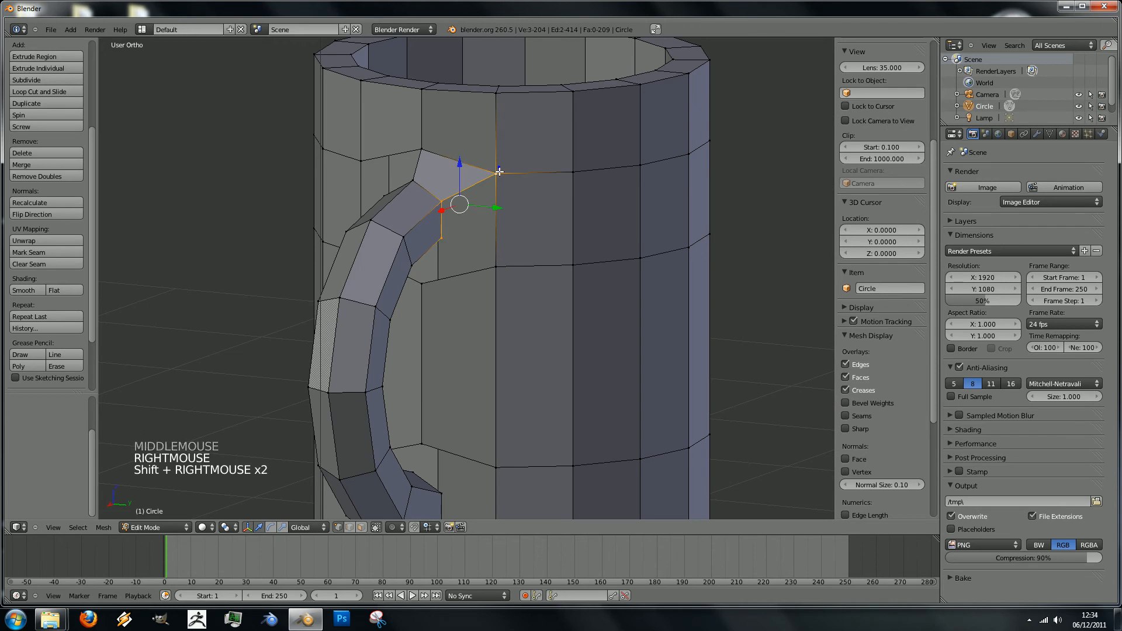
pyautogui.keyDown('shift'); pyautogui.rightClick(496, 265); pyautogui.keyUp('shift')
pyautogui.moveTo(496, 265); pyautogui.dragTo(471, 210, button='middle')
pyautogui.press('f')
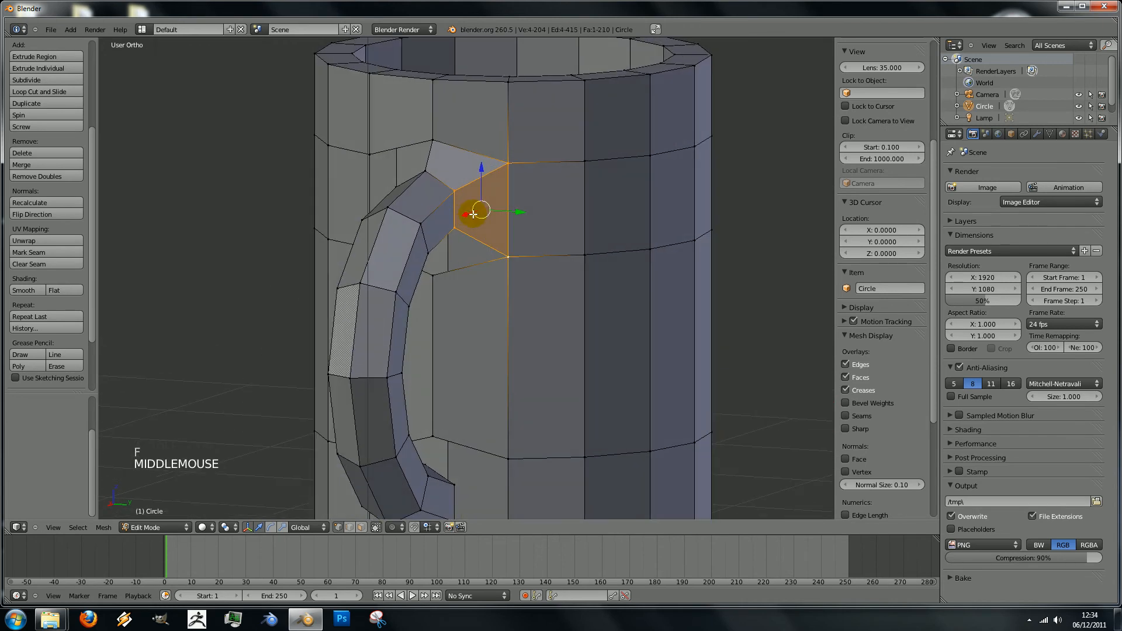
# - Undo the two hand-filled faces at the handle's upper end
pyautogui.hotkey('ctrl', 'z')
pyautogui.hotkey('ctrl', 'z')
pyautogui.hotkey('ctrl', 'z')
pyautogui.hotkey('ctrl', 'z')
pyautogui.hotkey('ctrl', 'z')
pyautogui.hotkey('ctrl', 'z')
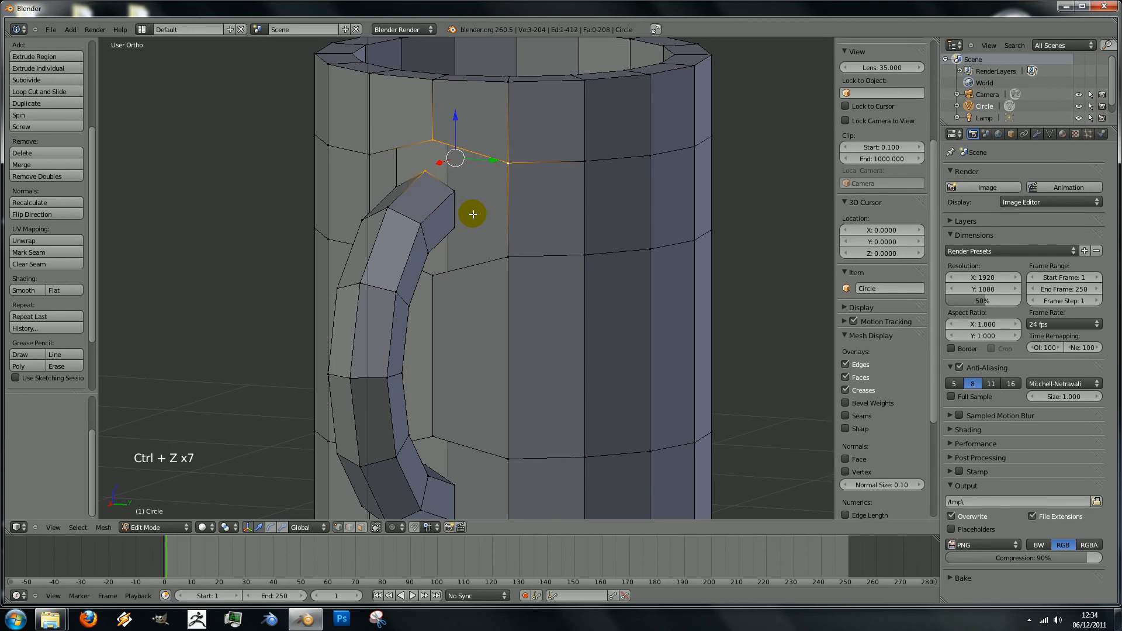
# - Find the LoopTools add-on by searching "loop" in the user preferences, enable it and close the preferences
pyautogui.moveTo(473, 214); pyautogui.dragTo(411, 260, button='middle')
pyautogui.scroll(-3, 458, 233)
pyautogui.scroll(1, 426, 278)
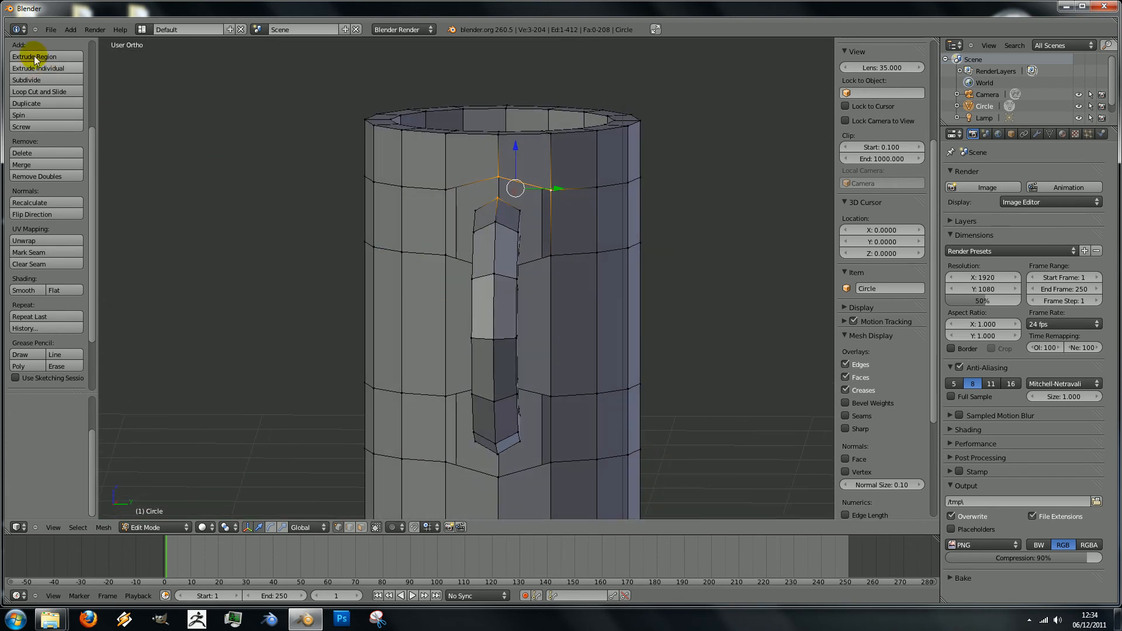
pyautogui.click(51, 30)
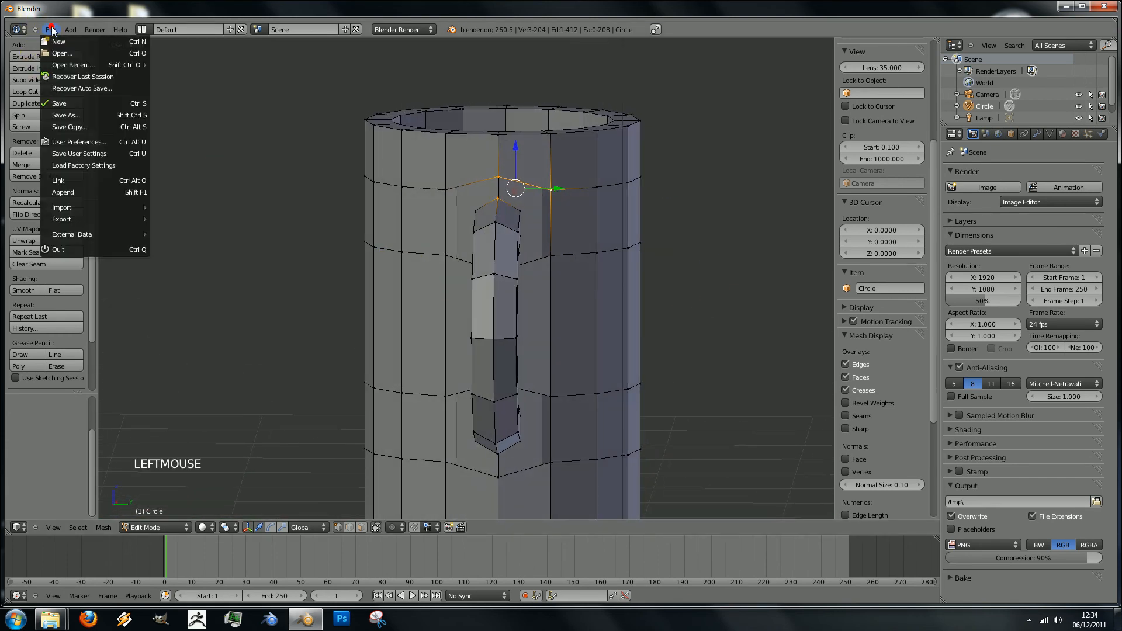
pyautogui.click(93, 142)
pyautogui.click(37, 45)
pyautogui.write('loop')
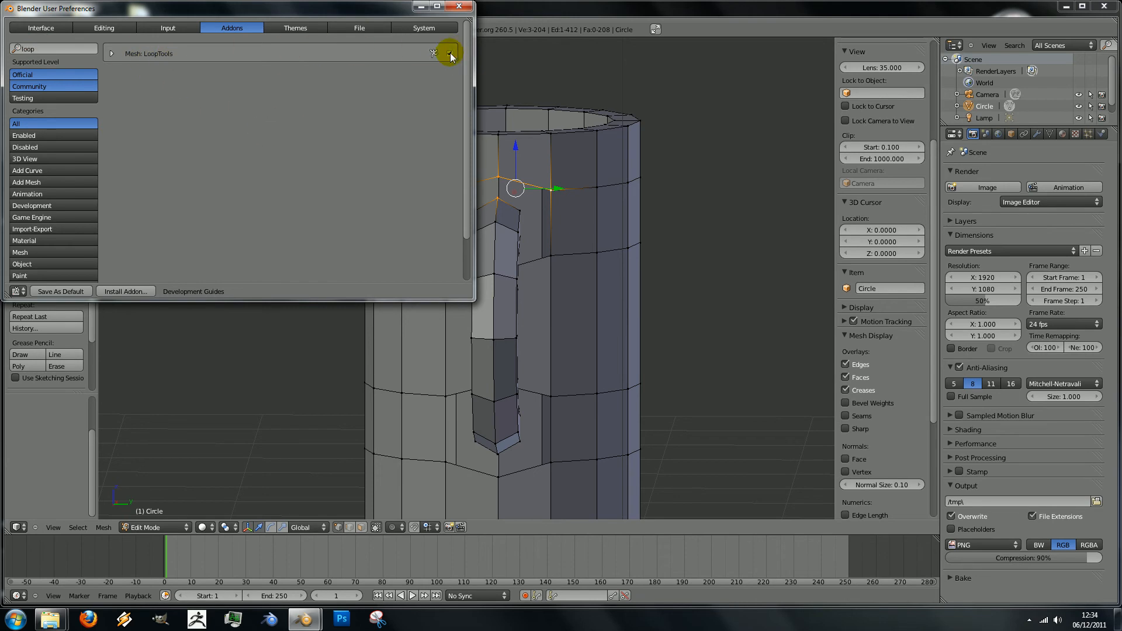
pyautogui.click(459, 7)
# - Select the edge loops of the handle's upper end and the upper wall opening and join them with LoopTools Bridge
pyautogui.scroll(-6, 493, 205)
pyautogui.scroll(4, 494, 205)
pyautogui.moveTo(493, 211); pyautogui.dragTo(438, 236, button='middle')
pyautogui.scroll(2, 446, 247)
pyautogui.scroll(1, 446, 247)
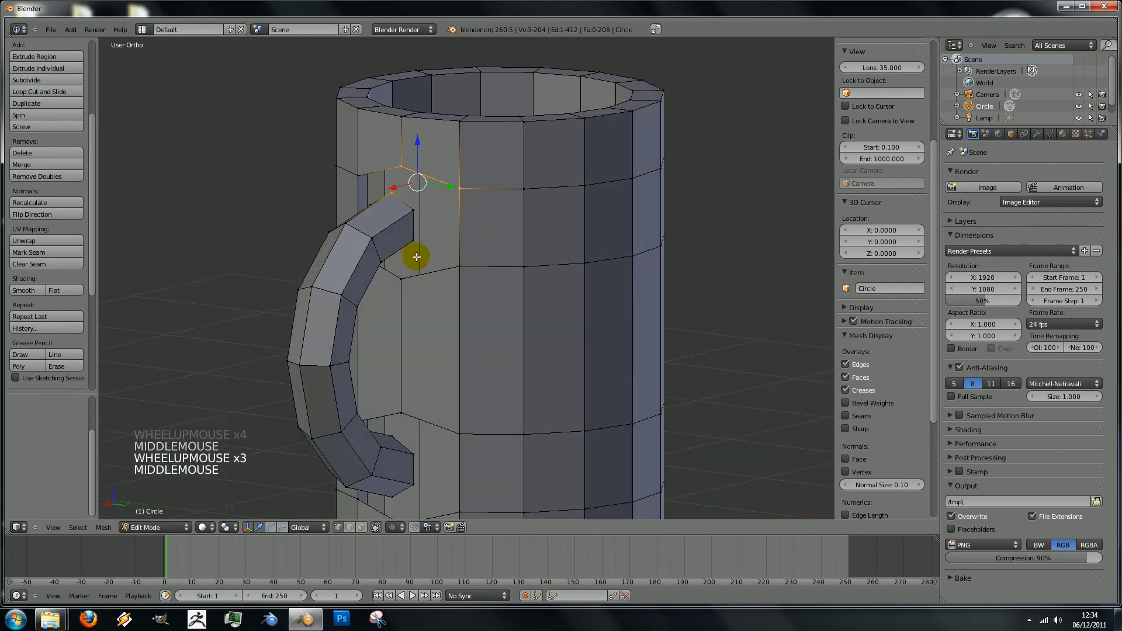
pyautogui.keyDown('alt'); pyautogui.rightClick(410, 227); pyautogui.keyUp('alt')
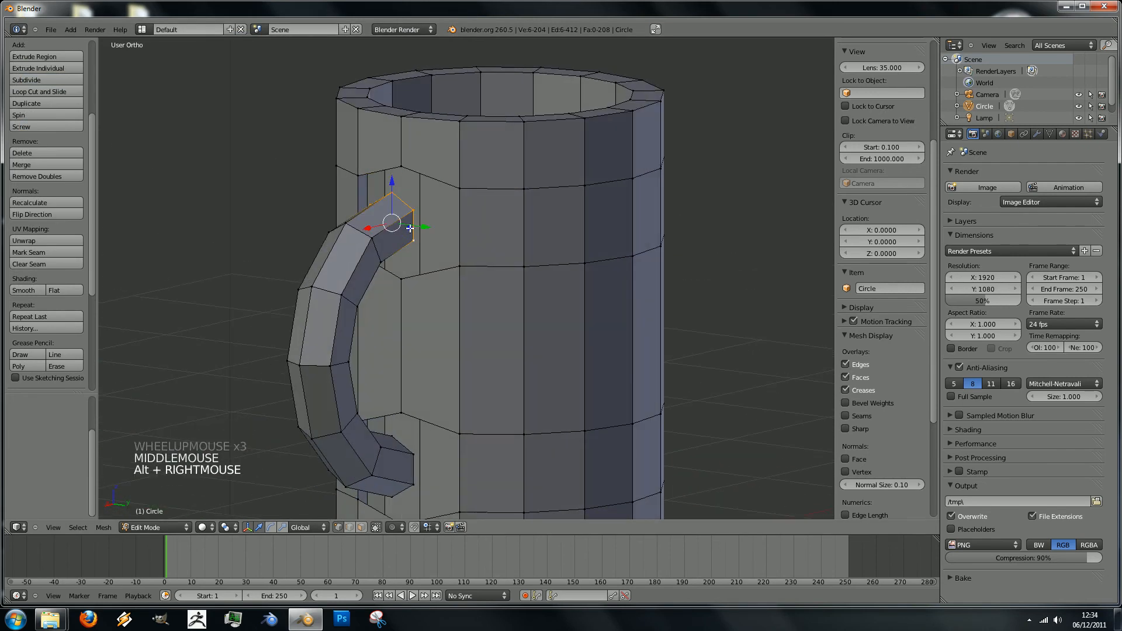
pyautogui.keyDown('alt'); pyautogui.keyDown('shift'); pyautogui.rightClick(458, 230); pyautogui.keyUp('shift'); pyautogui.keyUp('alt')
pyautogui.scroll(-6, 431, 240)
pyautogui.scroll(3, 409, 248)
pyautogui.moveTo(379, 257); pyautogui.dragTo(625, 244, button='middle')
pyautogui.scroll(2, 610, 234)
pyautogui.press('w')
pyautogui.moveTo(608, 243)
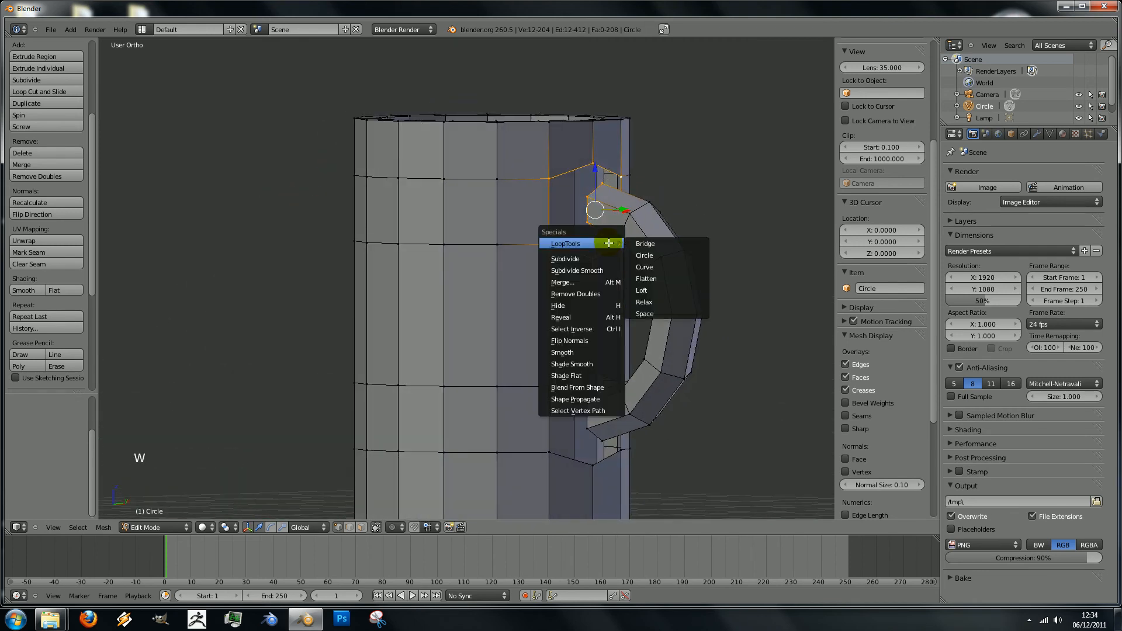
pyautogui.click(650, 243)
# - Examine the bridged faces at the handle's upper joint from both sides of the mug
pyautogui.scroll(-4, 650, 242)
pyautogui.scroll(2, 650, 242)
pyautogui.moveTo(650, 246); pyautogui.dragTo(420, 278, button='middle')
pyautogui.scroll(2, 414, 279)
pyautogui.scroll(2, 414, 279)
pyautogui.moveTo(326, 234); pyautogui.dragTo(546, 258, button='middle')
pyautogui.scroll(-4, 615, 227)
pyautogui.scroll(2, 546, 258)
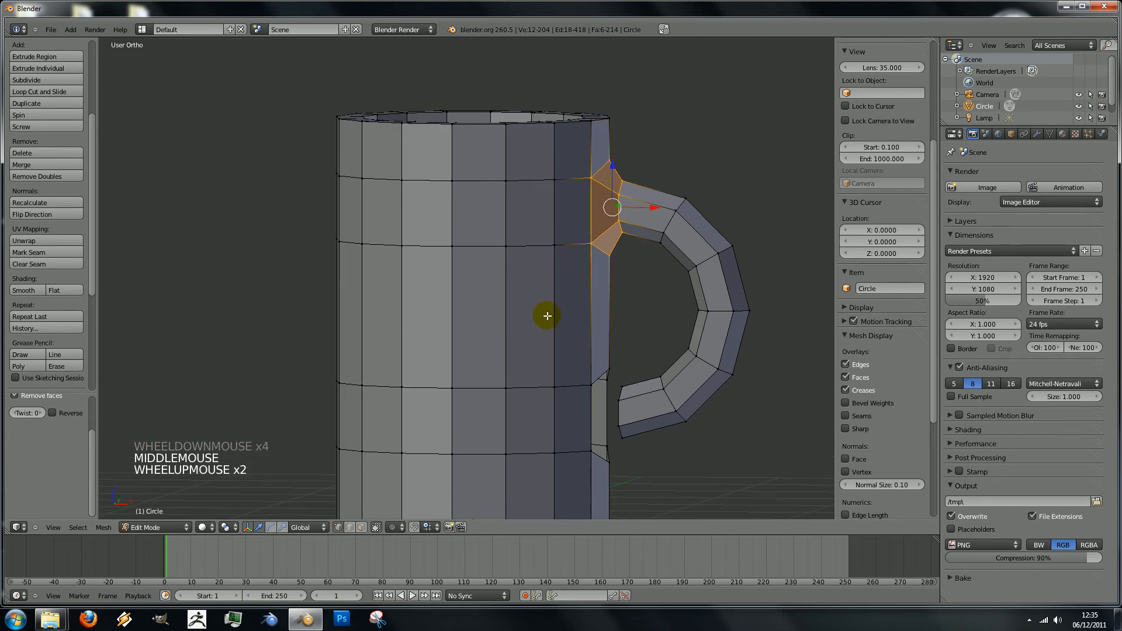
# - Select the edge loops of the handle's lower end and the lower wall opening and bridge them with LoopTools
pyautogui.keyDown('shift'); pyautogui.moveTo(550, 309); pyautogui.dragTo(553, 293, button='middle'); pyautogui.keyUp('shift')
pyautogui.keyDown('alt'); pyautogui.rightClick(602, 346); pyautogui.keyUp('alt')
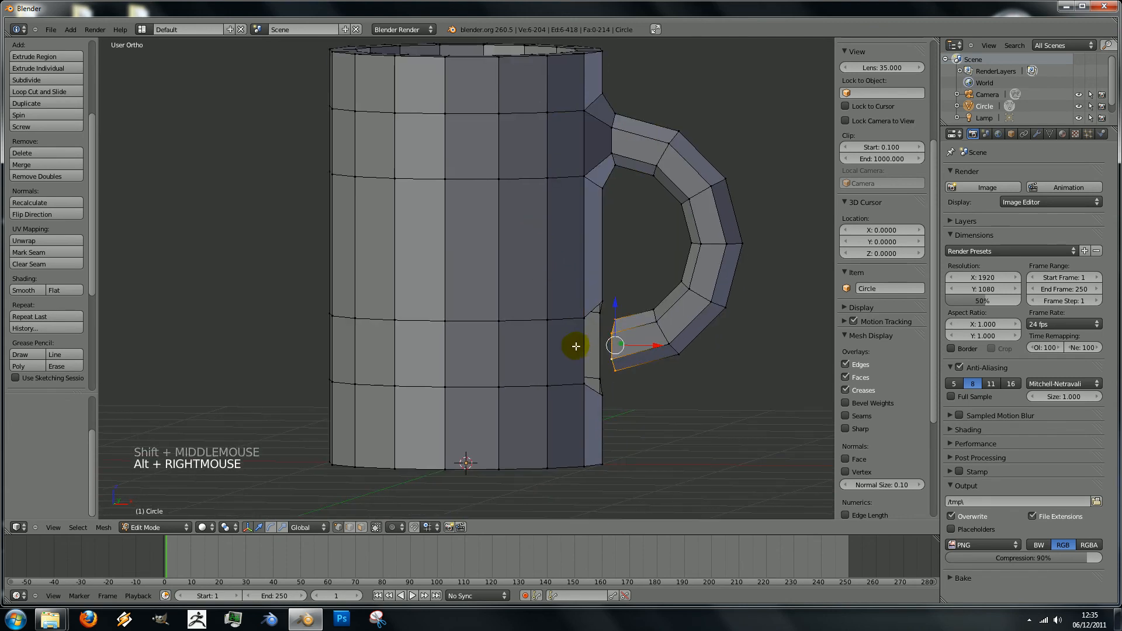
pyautogui.keyDown('alt'); pyautogui.keyDown('shift'); pyautogui.rightClick(584, 343); pyautogui.keyUp('shift'); pyautogui.keyUp('alt')
pyautogui.moveTo(583, 343); pyautogui.dragTo(611, 307, button='middle')
pyautogui.press('w')
pyautogui.click(614, 306)
pyautogui.scroll(-4, 608, 310)
pyautogui.scroll(4, 608, 310)
# - Select the edge loops at both handle joints and, in front view, move them slightly along X towards the mug wall
pyautogui.keyDown('alt'); pyautogui.rightClick(610, 344); pyautogui.keyUp('alt')
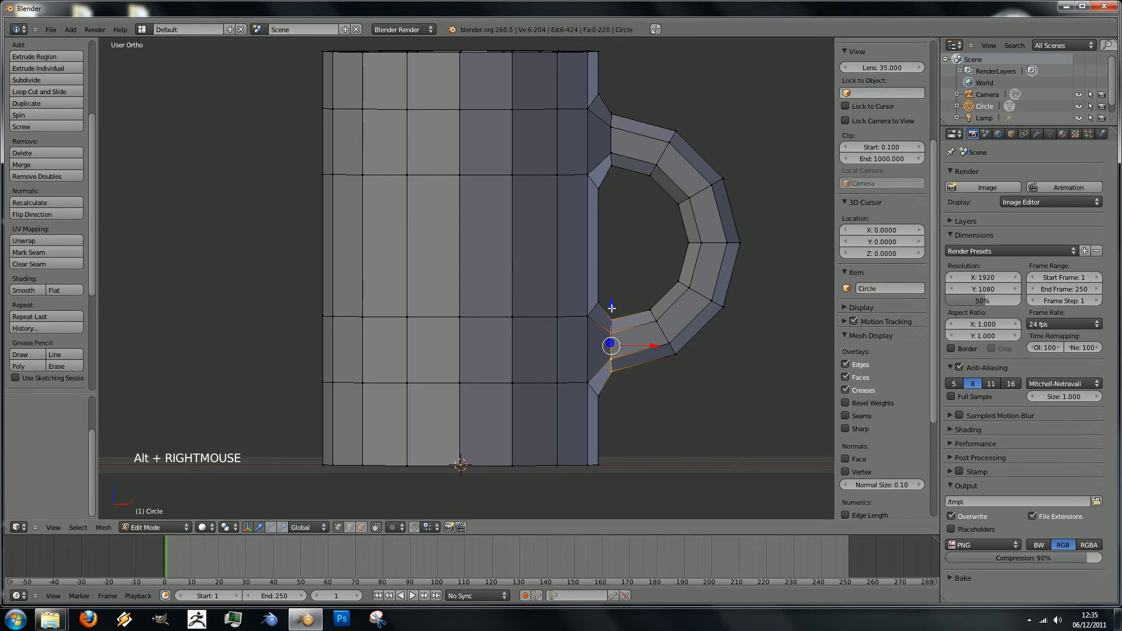
pyautogui.keyDown('alt'); pyautogui.keyDown('shift'); pyautogui.rightClick(610, 142); pyautogui.keyUp('shift'); pyautogui.keyUp('alt')
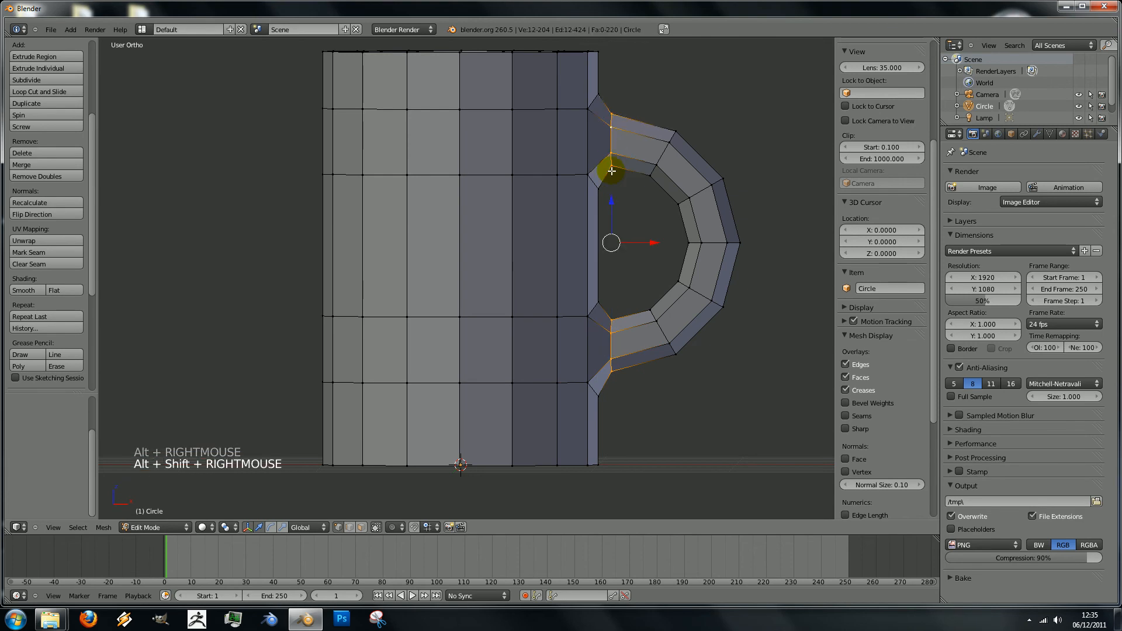
pyautogui.scroll(-3, 633, 257)
pyautogui.scroll(3, 633, 257)
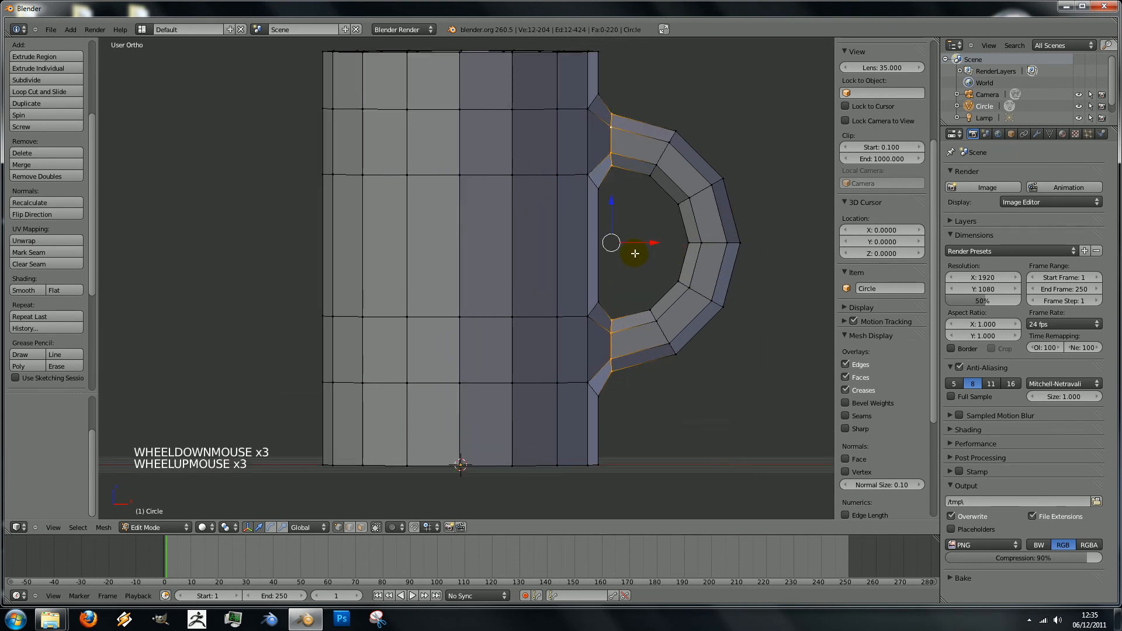
pyautogui.press('KP_1')
pyautogui.moveTo(654, 244); pyautogui.dragTo(642, 244)
# - Switch to object mode to examine the mug with its attached handle, and return to edit mode
pyautogui.scroll(-5, 476, 263)
pyautogui.scroll(3, 475, 263)
pyautogui.moveTo(528, 266); pyautogui.dragTo(493, 271, button='middle')
pyautogui.press('Tab')
pyautogui.scroll(-5, 441, 300)
pyautogui.scroll(5, 445, 303)
pyautogui.scroll(-2, 478, 293)
pyautogui.scroll(2, 478, 293)
pyautogui.press('Tab')
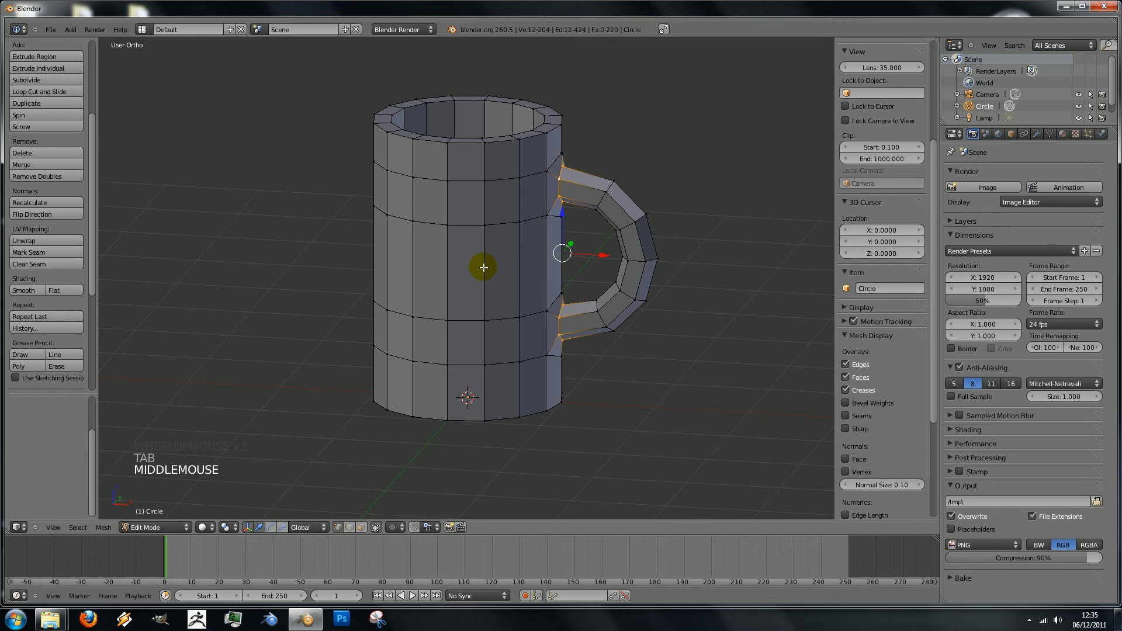
pyautogui.press('a')
pyautogui.press('a')
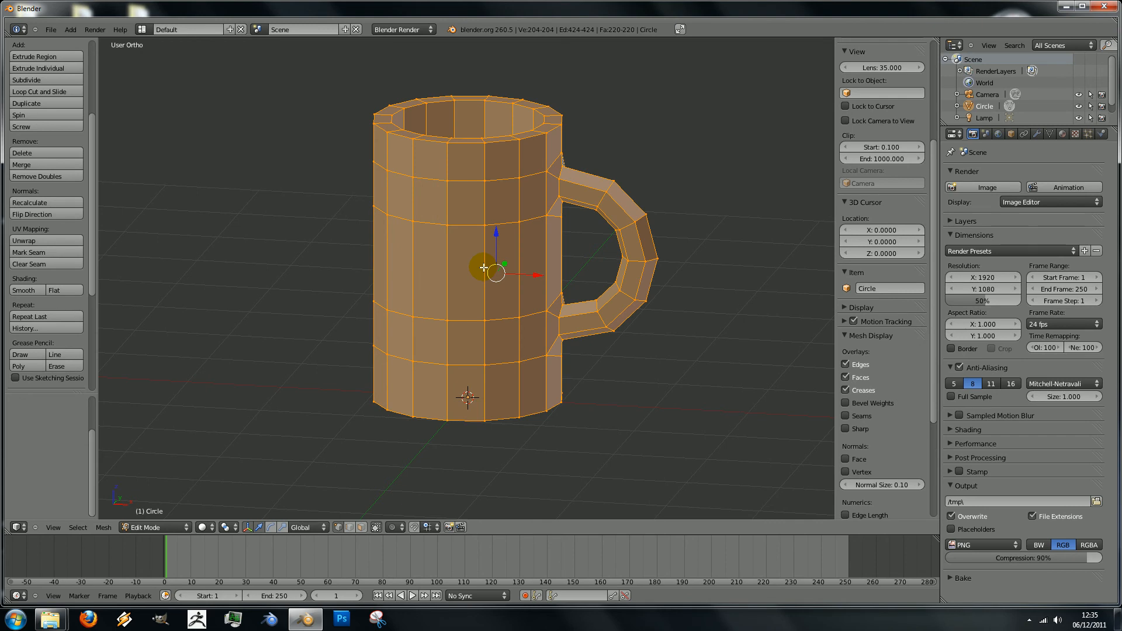
pyautogui.scroll(-4, 525, 263)
pyautogui.scroll(4, 512, 257)
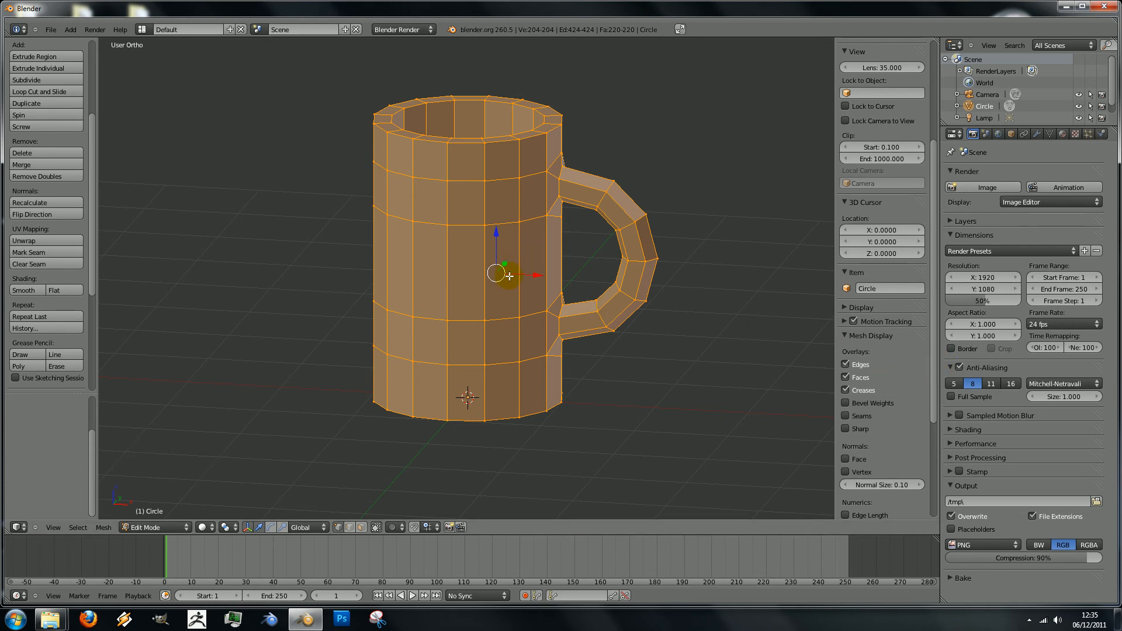
pyautogui.hotkey('ctrl', 'z')
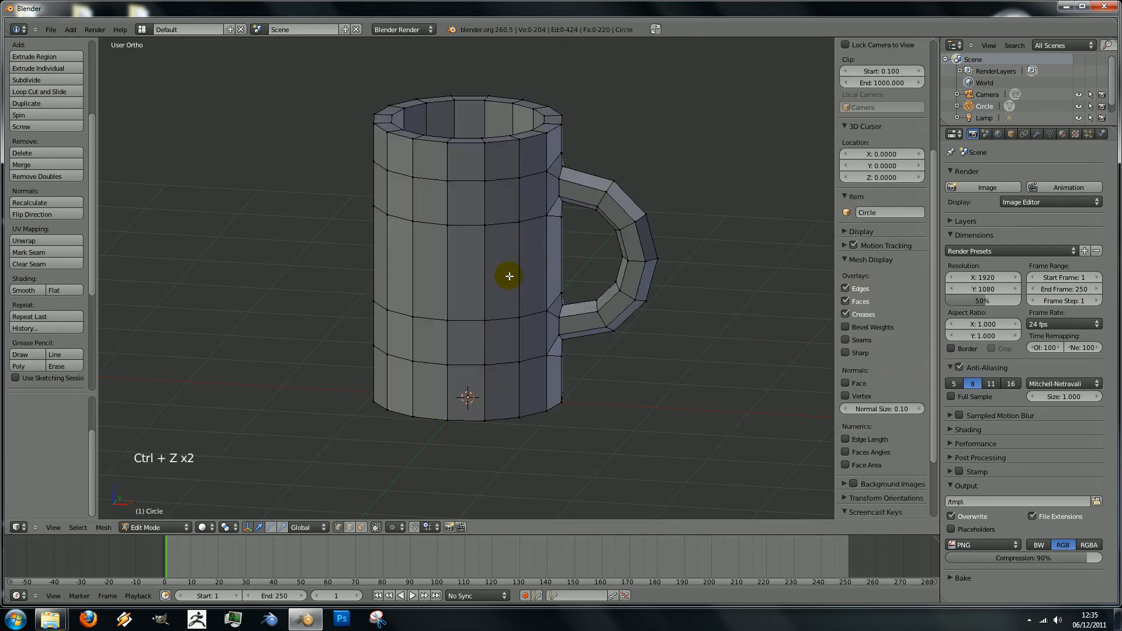
# - Turn on the display of face normals and examine their direction around the mug's rim, outer wall and handle
pyautogui.scroll(-3, 889, 440)
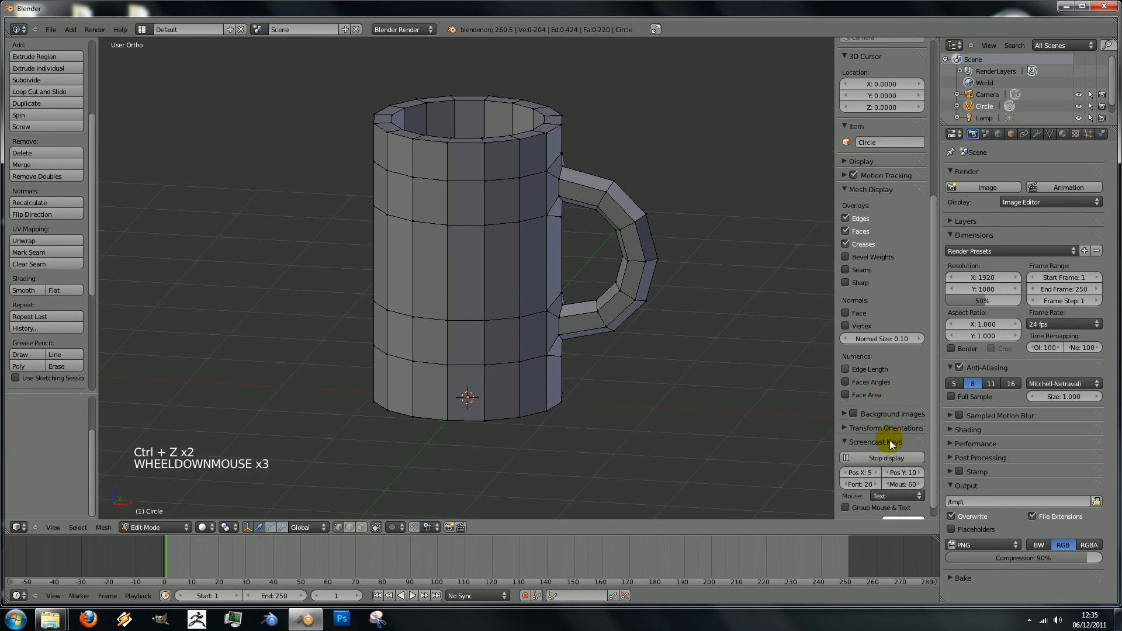
pyautogui.scroll(1, 889, 440)
pyautogui.scroll(3, 864, 219)
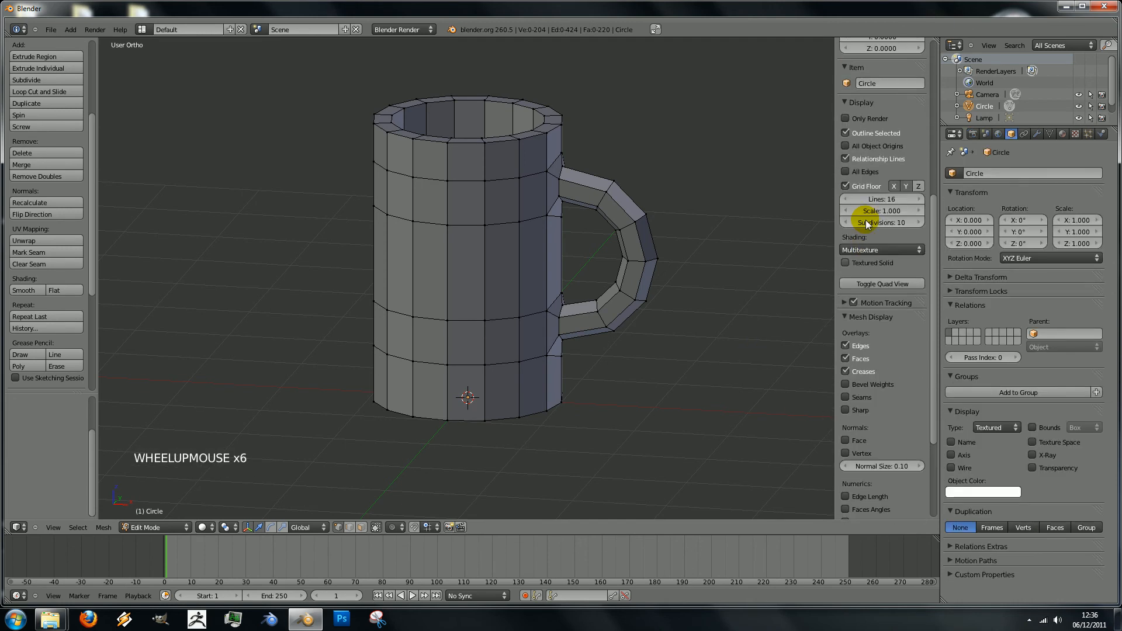
pyautogui.scroll(2, 865, 220)
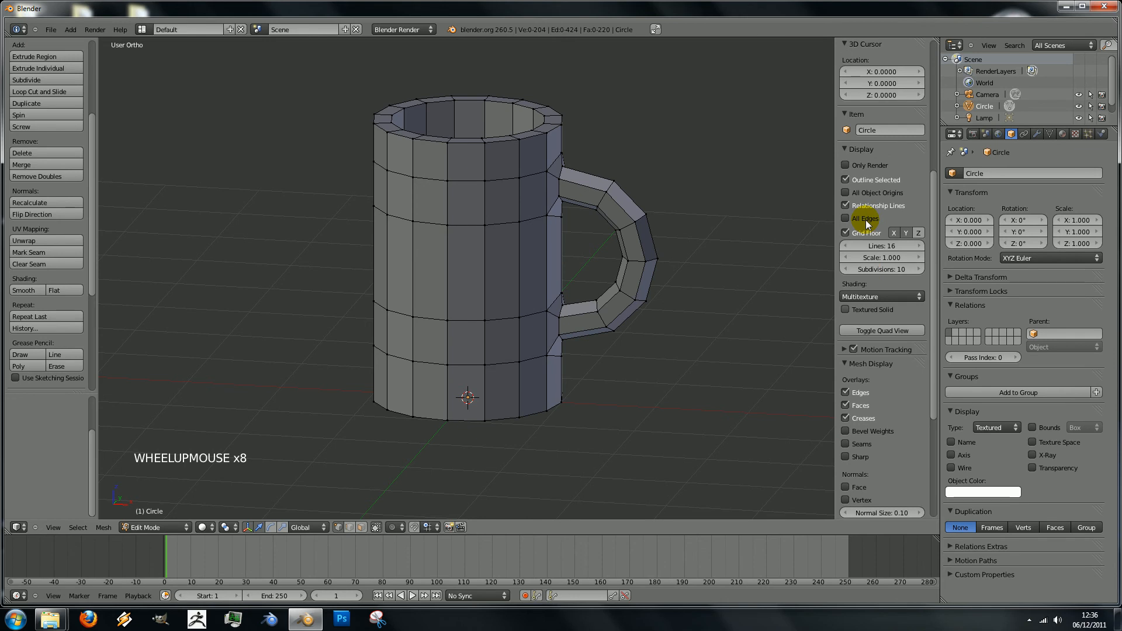
pyautogui.click(846, 487)
pyautogui.scroll(-6, 551, 366)
pyautogui.scroll(6, 551, 366)
pyautogui.moveTo(551, 366); pyautogui.dragTo(556, 214, button='middle')
pyautogui.scroll(3, 491, 354)
pyautogui.scroll(2, 621, 306)
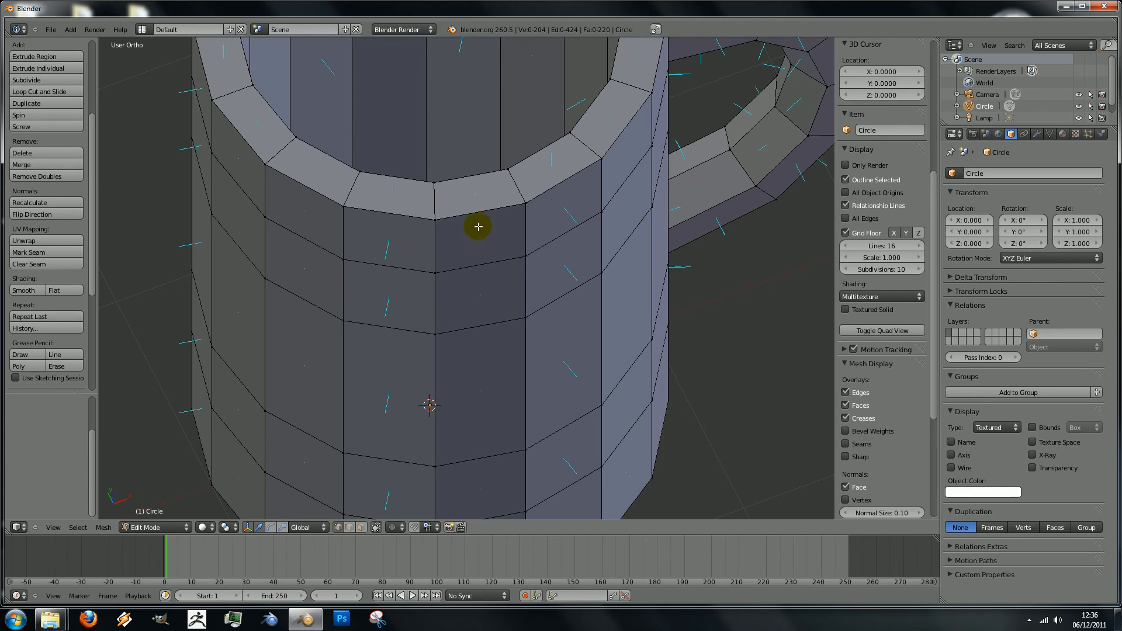
# - Apply smooth shading to the mug in object mode and examine its surface from several sides
pyautogui.scroll(-3, 482, 253)
pyautogui.moveTo(489, 253); pyautogui.dragTo(526, 259, button='middle')
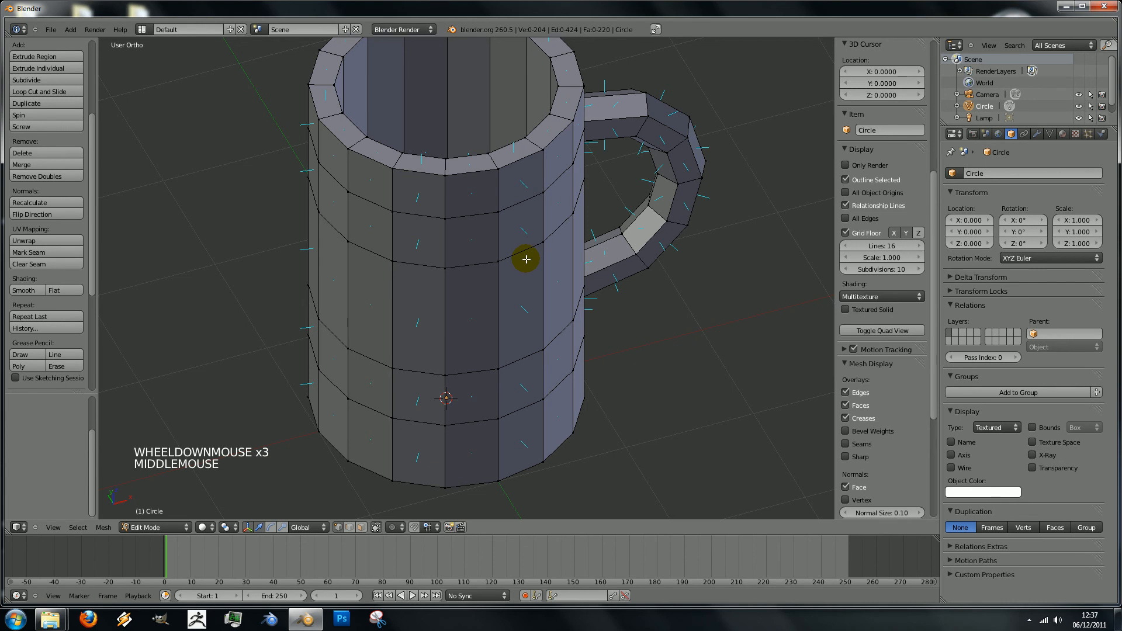
pyautogui.press('Tab')
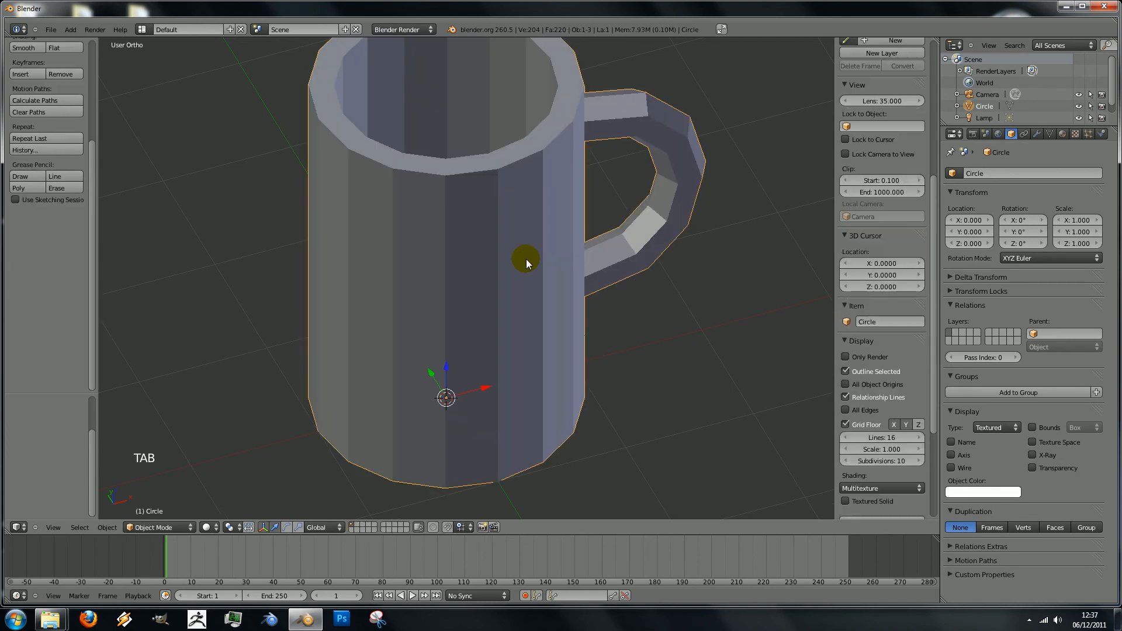
pyautogui.scroll(8, 87, 175)
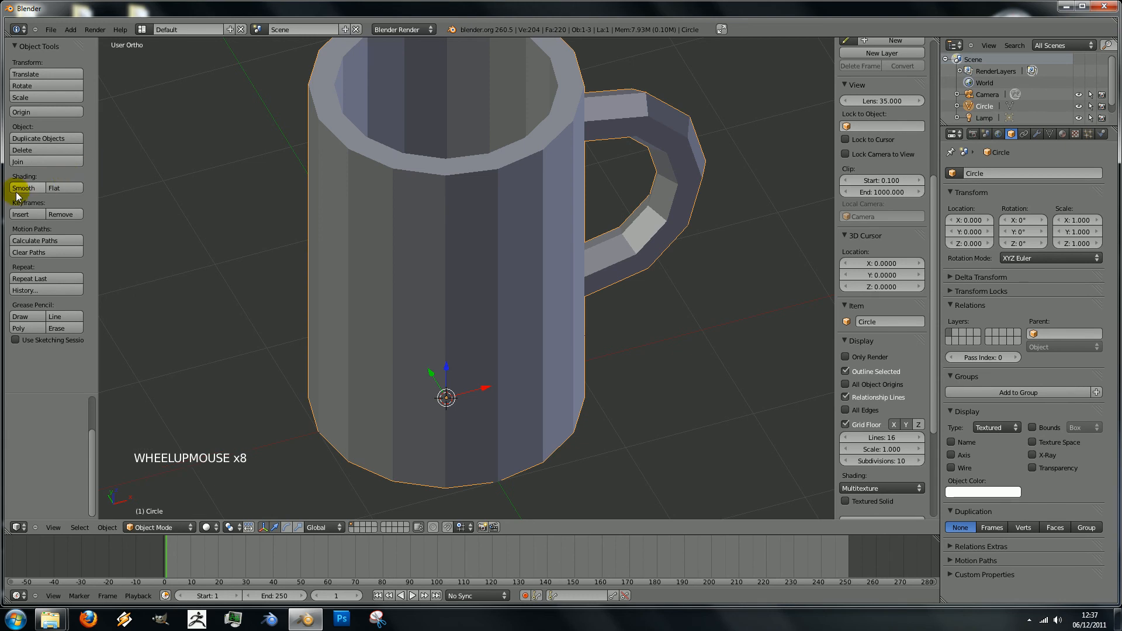
pyautogui.click(26, 188)
pyautogui.scroll(-4, 346, 240)
pyautogui.scroll(3, 429, 286)
pyautogui.moveTo(429, 286)
pyautogui.mouseDown(button='middle')
pyautogui.moveTo(548, 247)
pyautogui.moveTo(449, 196)
pyautogui.moveTo(500, 239)
pyautogui.moveTo(540, 163)
pyautogui.mouseUp(button='middle')
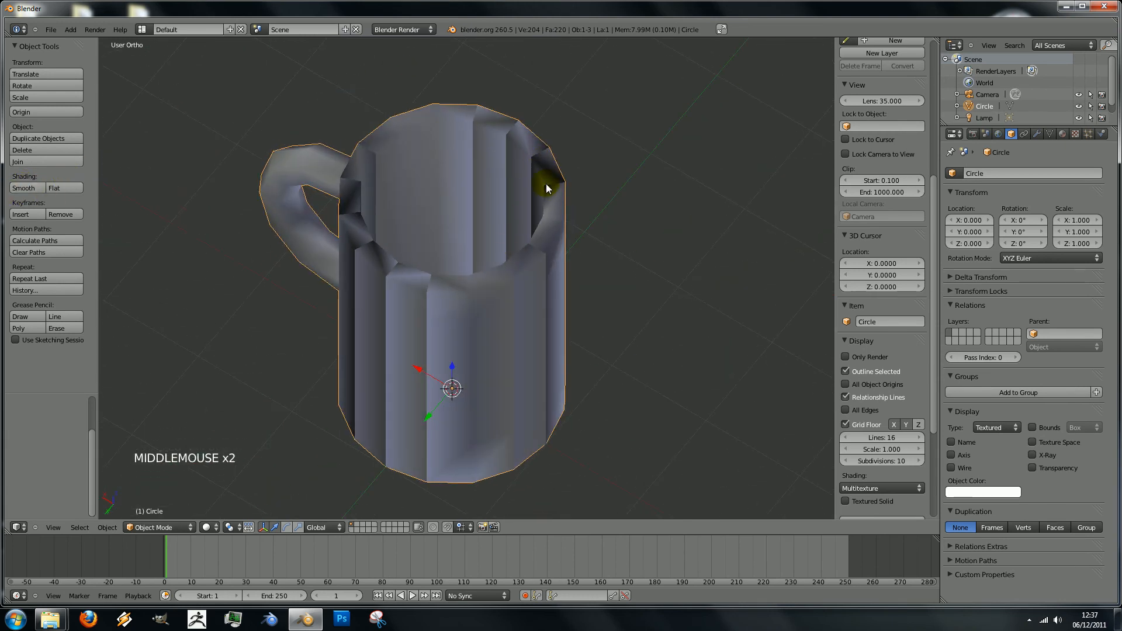
pyautogui.moveTo(387, 273); pyautogui.dragTo(500, 266, button='middle')
# - Select the mug's entire mesh in edit mode, recalculate its normals outwards, and view the shading in object mode
pyautogui.press('Tab')
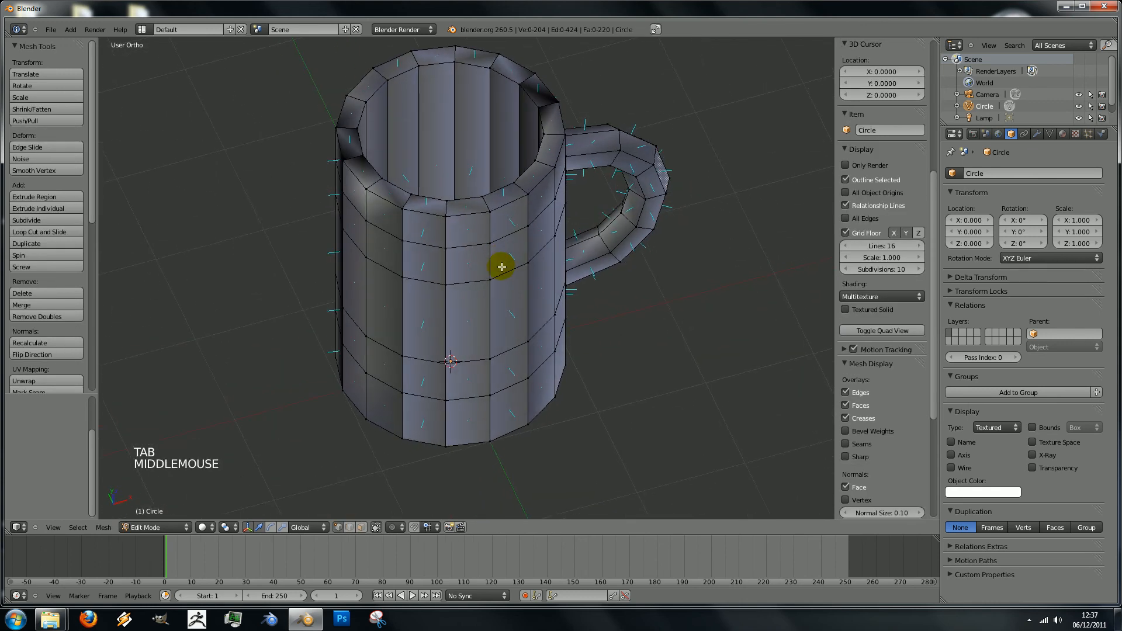
pyautogui.press('a')
pyautogui.hotkey('ctrl', 'n')
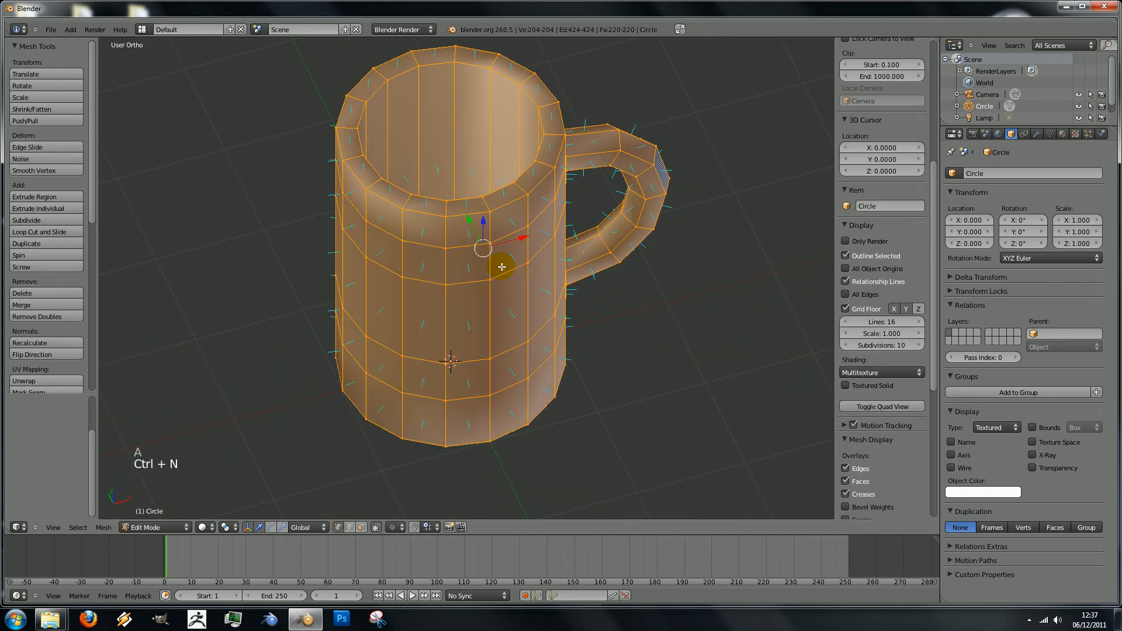
pyautogui.scroll(-3, 500, 270)
pyautogui.scroll(2, 500, 274)
pyautogui.press('Tab')
pyautogui.moveTo(479, 285); pyautogui.dragTo(459, 249, button='middle')
pyautogui.scroll(-3, 453, 269)
pyautogui.scroll(3, 444, 292)
pyautogui.moveTo(444, 292); pyautogui.dragTo(465, 293, button='middle')
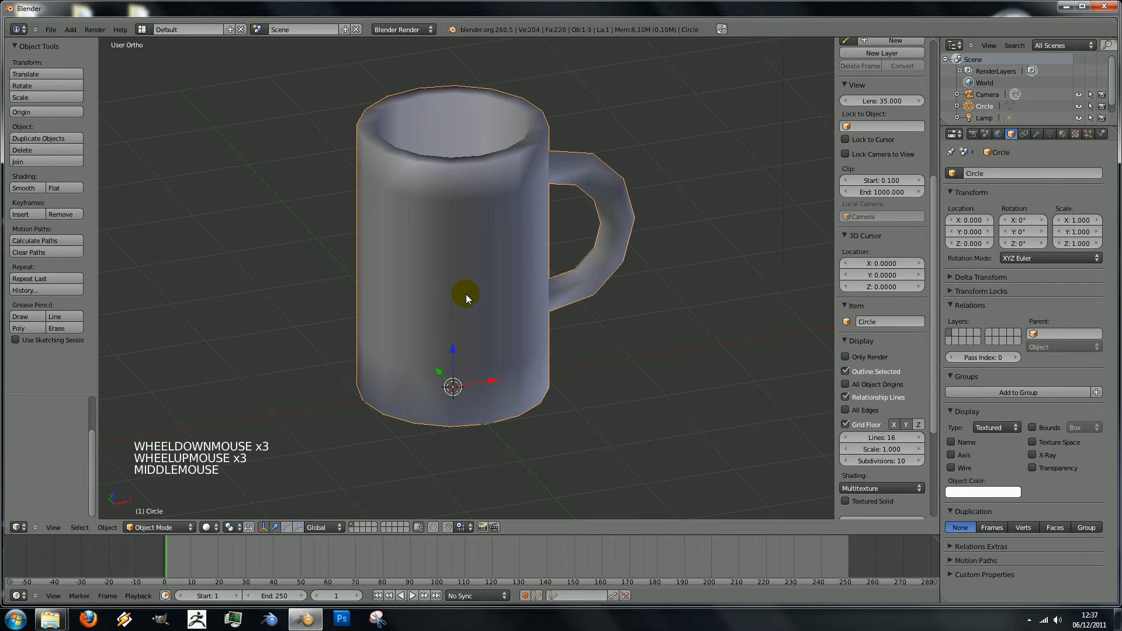
# - Turn off the display of face normals in edit mode and return to object mode
pyautogui.press('Tab')
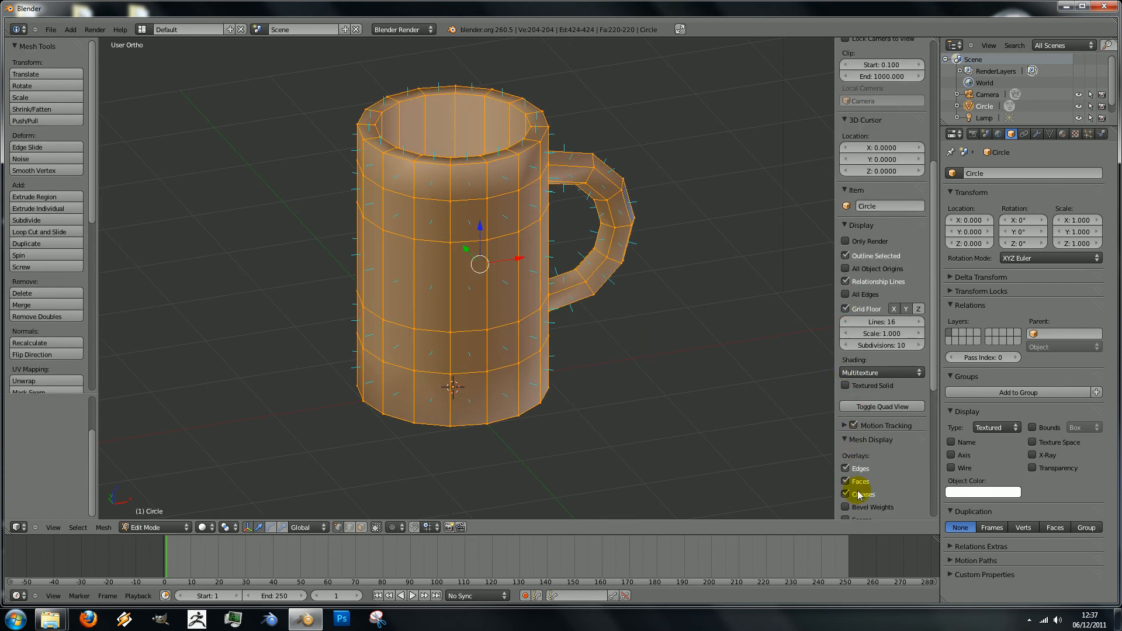
pyautogui.scroll(-4, 848, 501)
pyautogui.click(845, 469)
pyautogui.scroll(-5, 386, 278)
pyautogui.scroll(5, 386, 278)
pyautogui.moveTo(385, 278); pyautogui.dragTo(433, 300, button='middle')
pyautogui.scroll(-2, 491, 253)
pyautogui.scroll(1, 490, 253)
pyautogui.keyDown('shift'); pyautogui.moveTo(490, 253); pyautogui.dragTo(482, 275, button='middle'); pyautogui.keyUp('shift')
pyautogui.press('Tab')
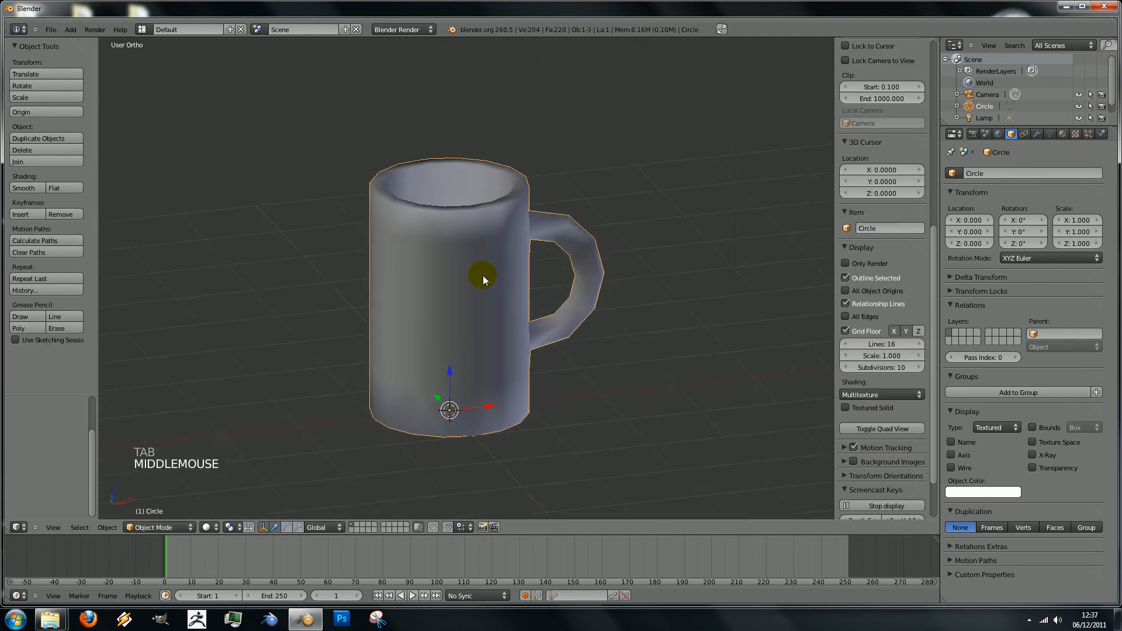
# - Run Remove Doubles on all of the mug's vertices in edit mode
pyautogui.click(1037, 134)
pyautogui.press('Tab')
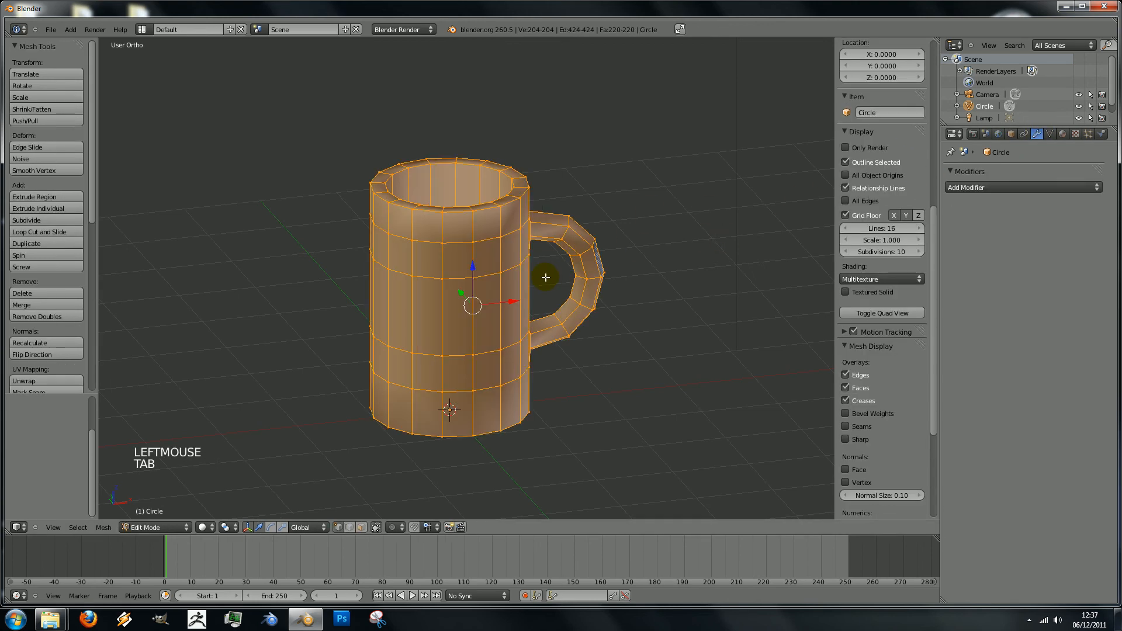
pyautogui.hotkey('ctrl', 'v')
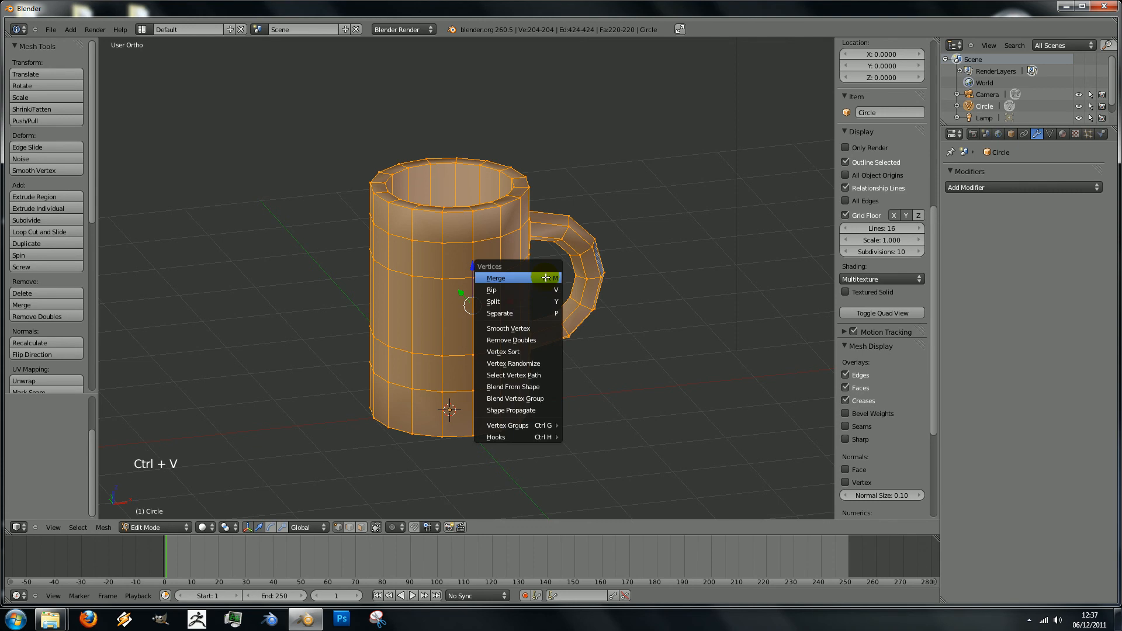
pyautogui.click(531, 343)
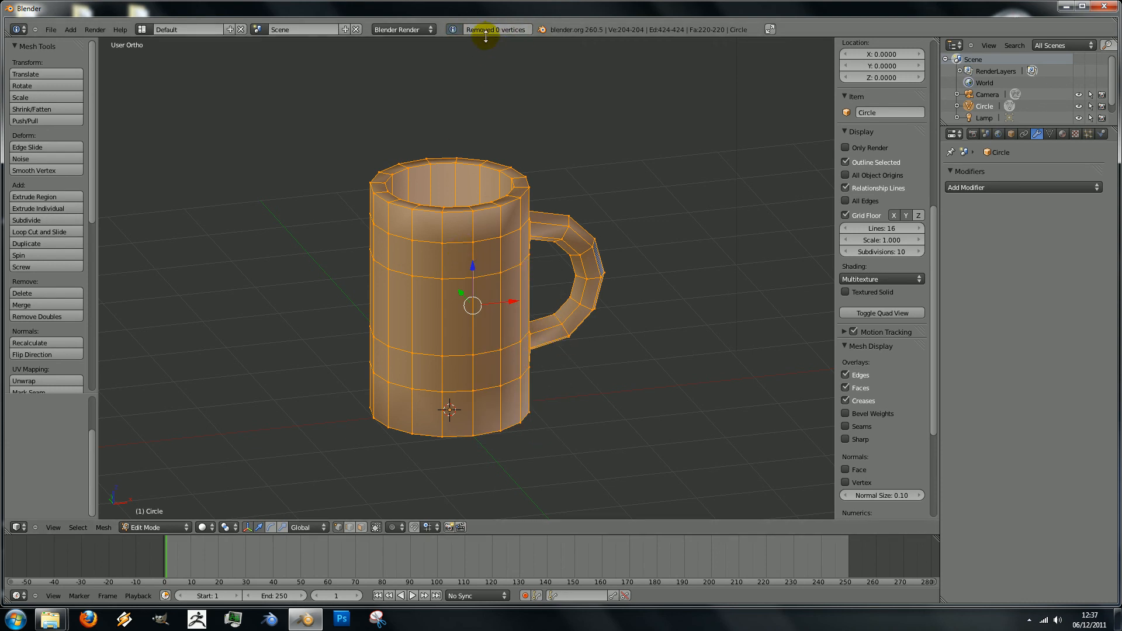
# - Examine the mug's mesh and handle joints from the front and from above, briefly checking it in object mode
pyautogui.scroll(3, 472, 229)
pyautogui.scroll(-3, 453, 228)
pyautogui.scroll(1, 520, 263)
pyautogui.moveTo(520, 263); pyautogui.dragTo(453, 304, button='middle')
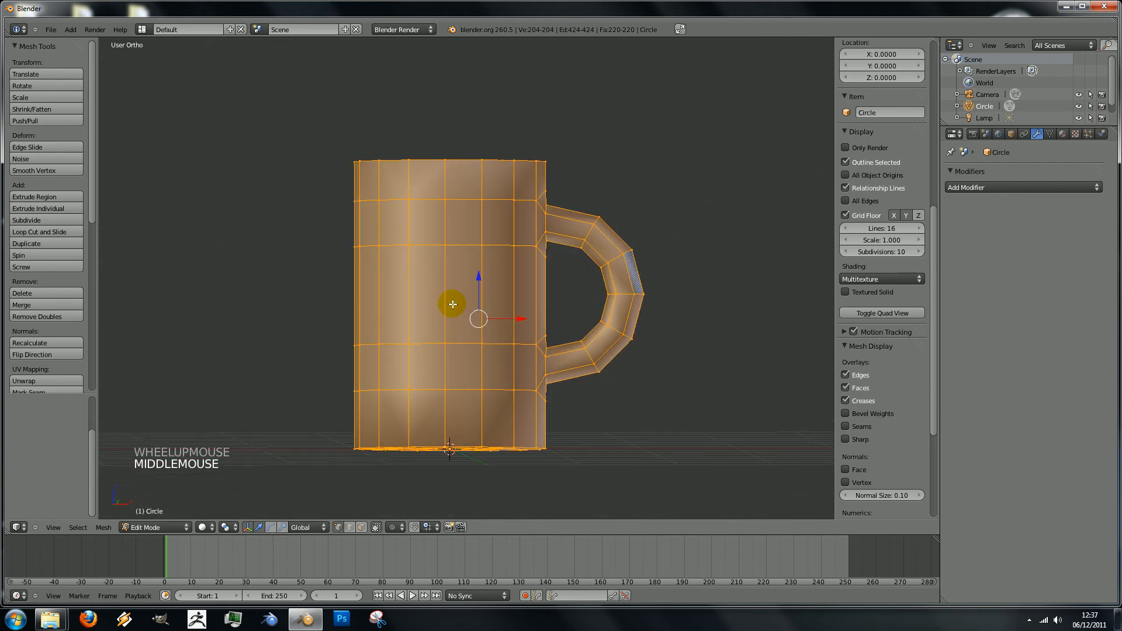
pyautogui.scroll(-5, 453, 304)
pyautogui.scroll(5, 450, 312)
pyautogui.moveTo(446, 321); pyautogui.dragTo(451, 368, button='middle')
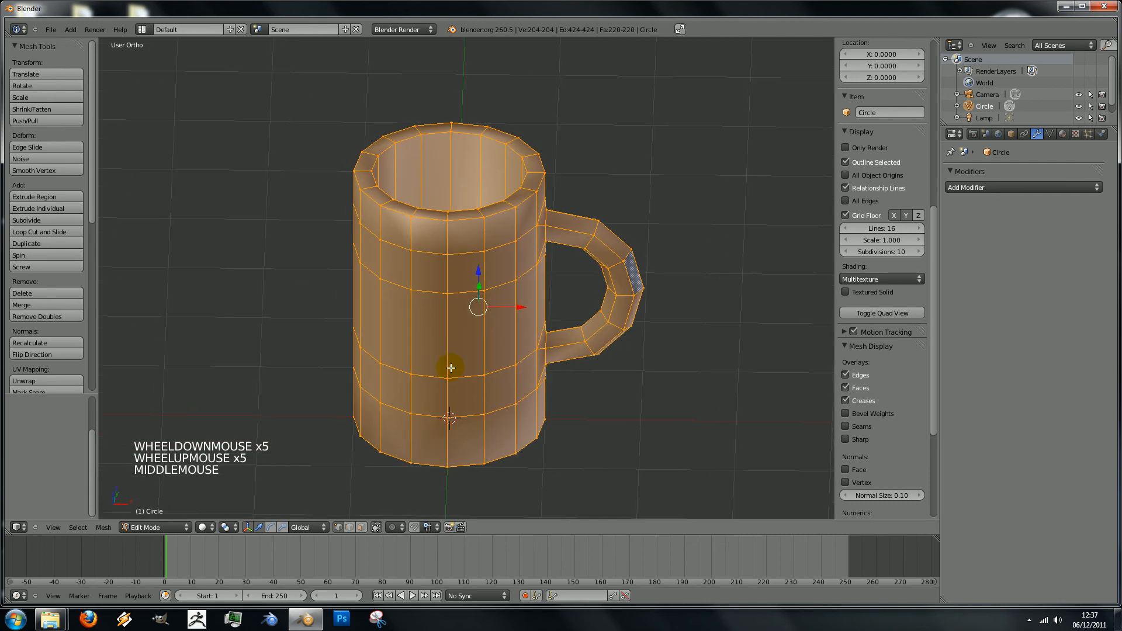
pyautogui.press('Tab')
pyautogui.press('Tab')
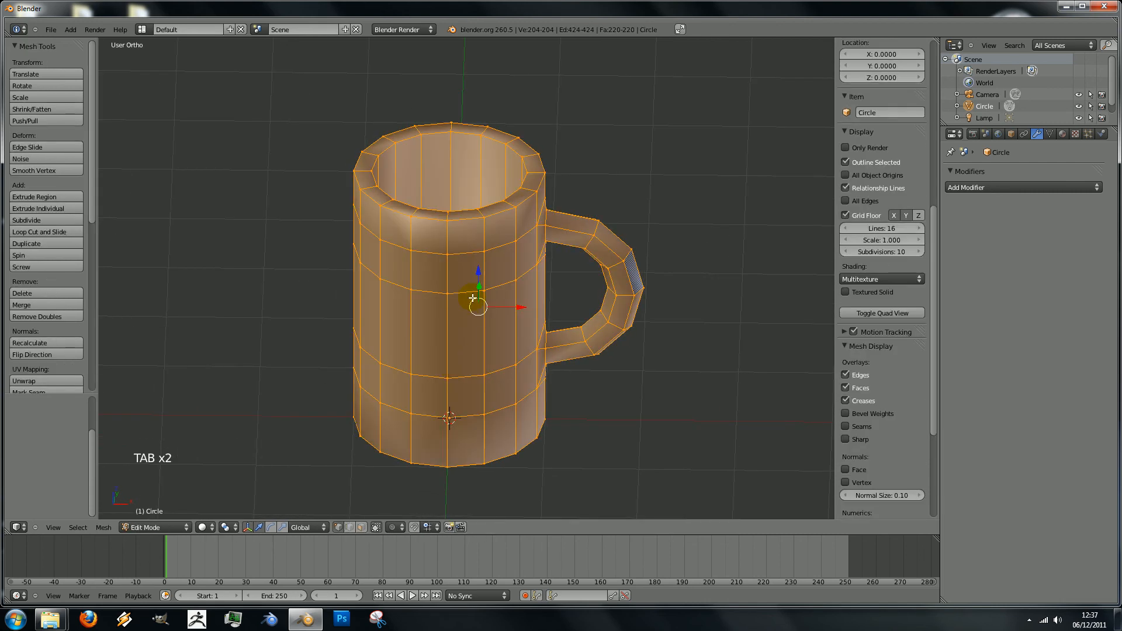
# - Add a Subdivision Surface modifier to the mug and set its view subdivisions to 2
pyautogui.click(1009, 187)
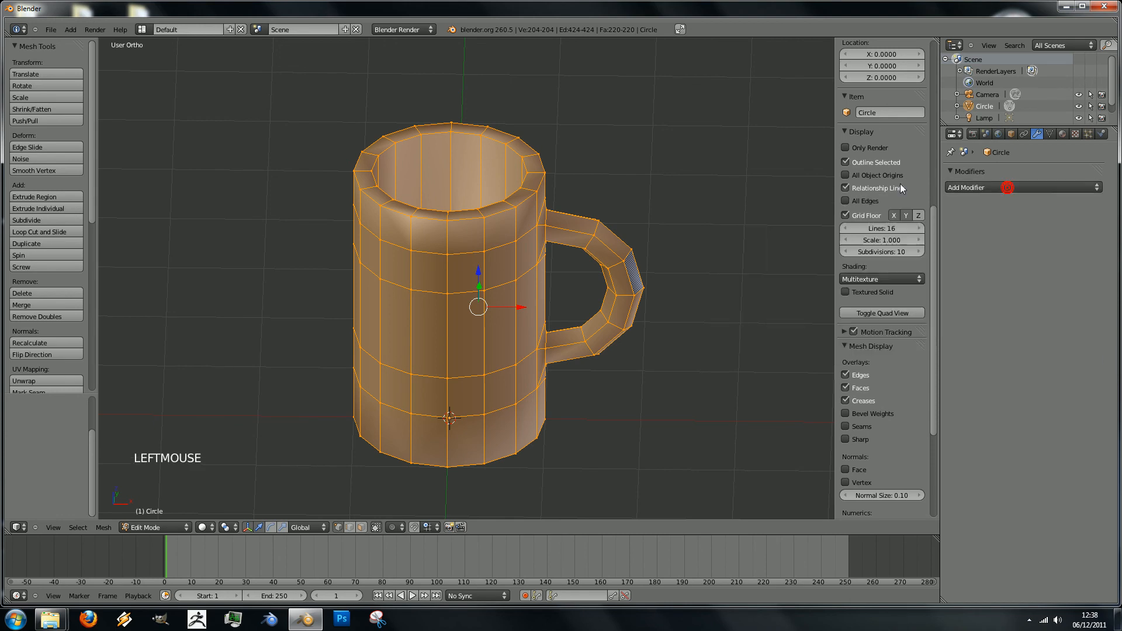
pyautogui.click(1025, 188)
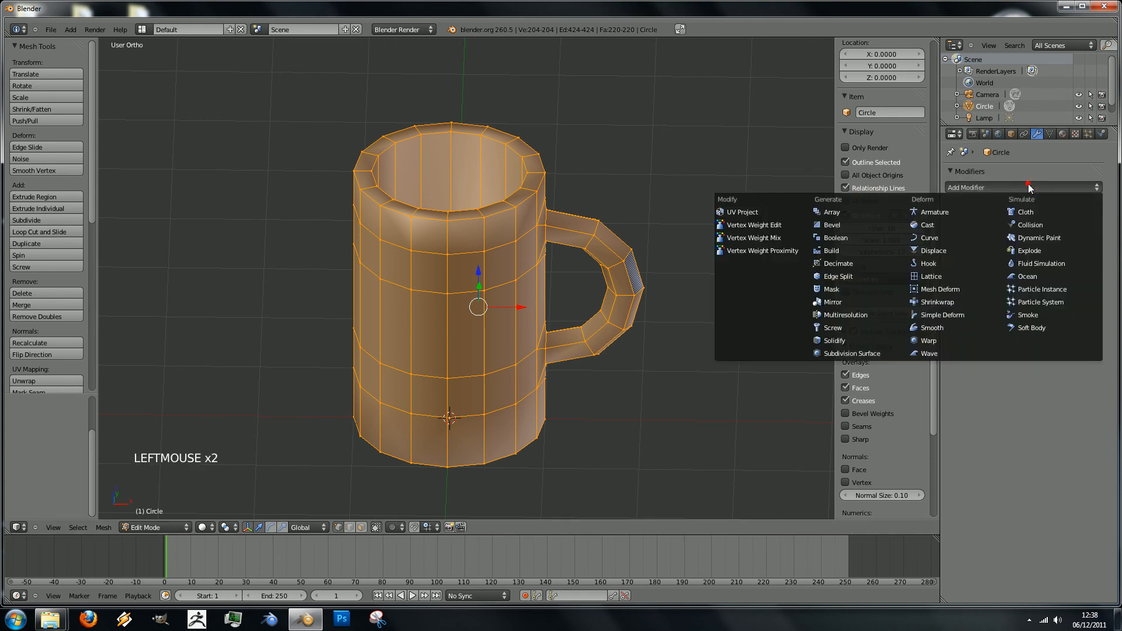
pyautogui.click(879, 352)
pyautogui.scroll(-5, 539, 319)
pyautogui.scroll(4, 539, 319)
pyautogui.press('Tab')
pyautogui.moveTo(543, 322); pyautogui.dragTo(506, 278, button='middle')
pyautogui.scroll(2, 513, 334)
pyautogui.click(1016, 268)
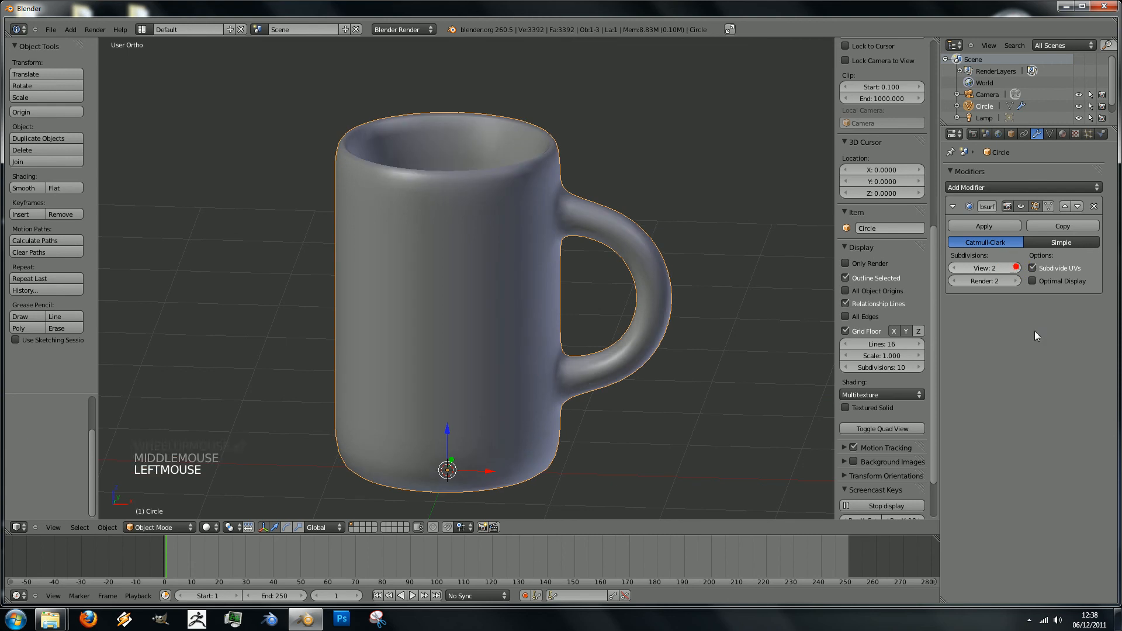
# - Examine the subdivided mug from the front, from above and from underneath
pyautogui.scroll(-3, 490, 272)
pyautogui.moveTo(468, 287); pyautogui.dragTo(489, 293, button='middle')
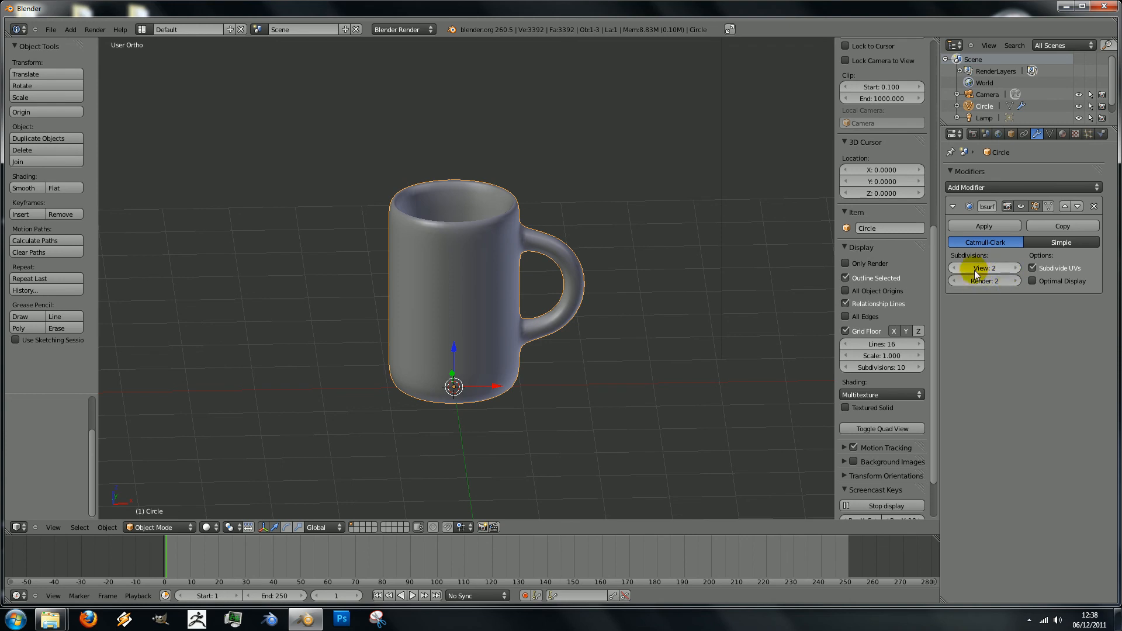
pyautogui.scroll(-3, 518, 275)
pyautogui.scroll(4, 519, 275)
pyautogui.moveTo(518, 275); pyautogui.dragTo(448, 300, button='middle')
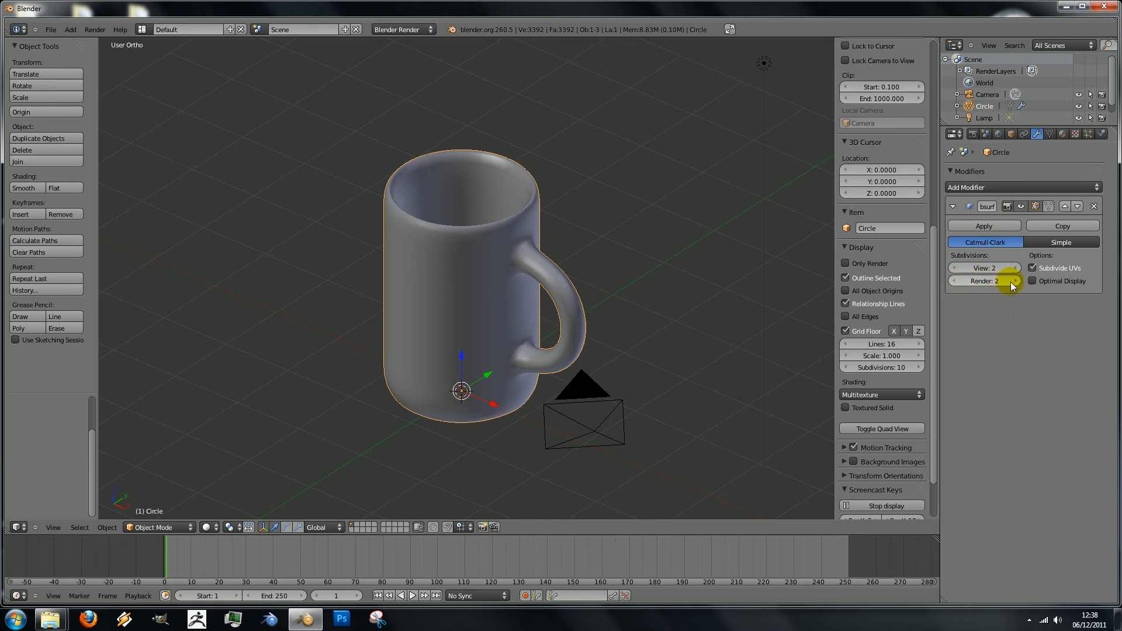
pyautogui.scroll(-5, 481, 310)
pyautogui.scroll(4, 482, 309)
pyautogui.moveTo(481, 310); pyautogui.dragTo(571, 300, button='middle')
pyautogui.scroll(2, 464, 263)
pyautogui.moveTo(468, 266); pyautogui.dragTo(463, 218, button='middle')
pyautogui.moveTo(488, 283); pyautogui.dragTo(496, 283, button='middle')
# - Select the inner disc of faces on the mug's underside, including its centre vertex, and scale it up by about 1.275
pyautogui.press('Tab')
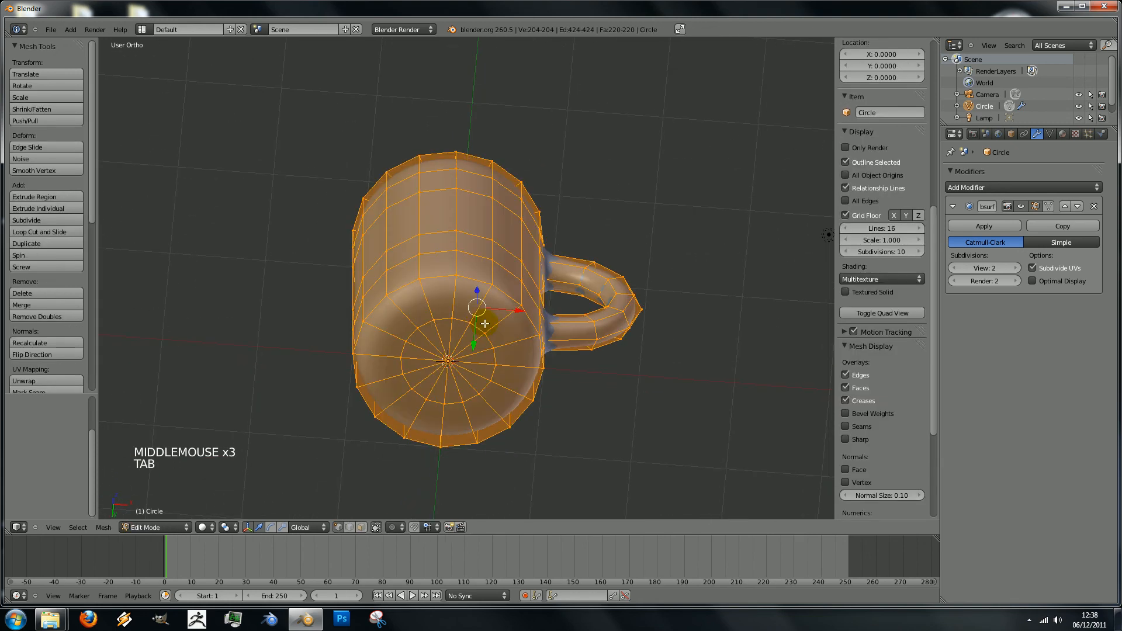
pyautogui.moveTo(485, 323); pyautogui.dragTo(476, 318, button='middle')
pyautogui.scroll(2, 489, 363)
pyautogui.keyDown('shift'); pyautogui.moveTo(488, 363); pyautogui.dragTo(486, 280, button='middle'); pyautogui.keyUp('shift')
pyautogui.keyDown('alt'); pyautogui.rightClick(492, 265); pyautogui.keyUp('alt')
pyautogui.keyDown('alt'); pyautogui.keyDown('shift'); pyautogui.rightClick(490, 263); pyautogui.keyUp('shift'); pyautogui.keyUp('alt')
pyautogui.scroll(-4, 486, 285)
pyautogui.scroll(1, 486, 285)
pyautogui.keyDown('alt'); pyautogui.rightClick(483, 204); pyautogui.keyUp('alt')
pyautogui.scroll(3, 477, 211)
pyautogui.keyDown('shift'); pyautogui.rightClick(477, 217); pyautogui.keyUp('shift')
pyautogui.scroll(-3, 476, 217)
pyautogui.scroll(1, 476, 217)
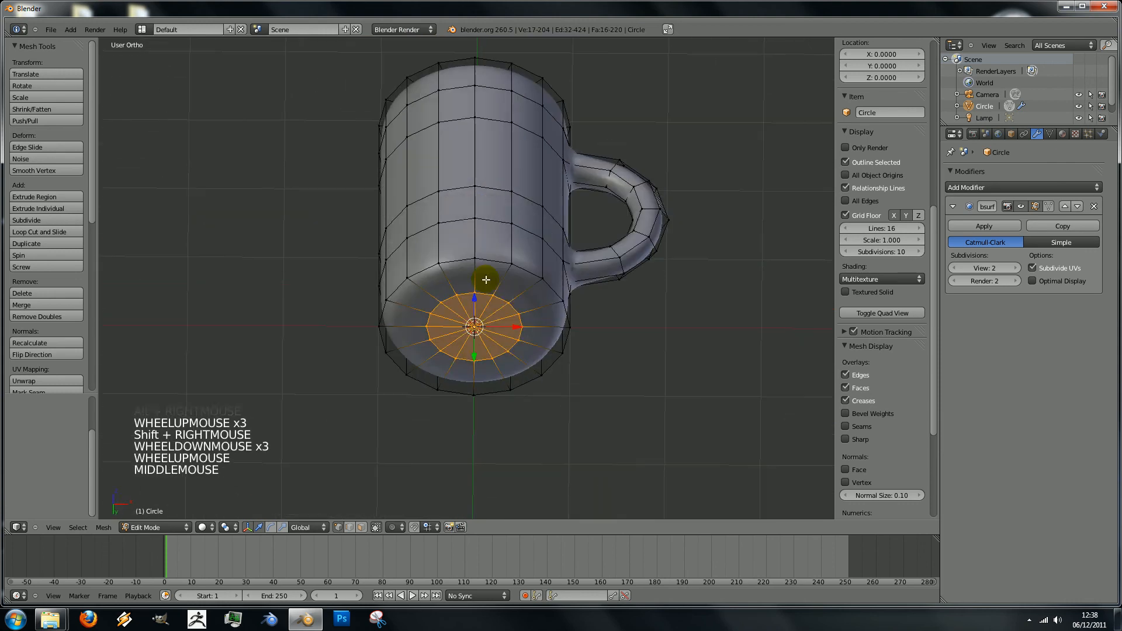
pyautogui.scroll(2, 486, 280)
pyautogui.moveTo(501, 317); pyautogui.dragTo(514, 317, button='middle')
pyautogui.press('s')
pyautogui.press('s')
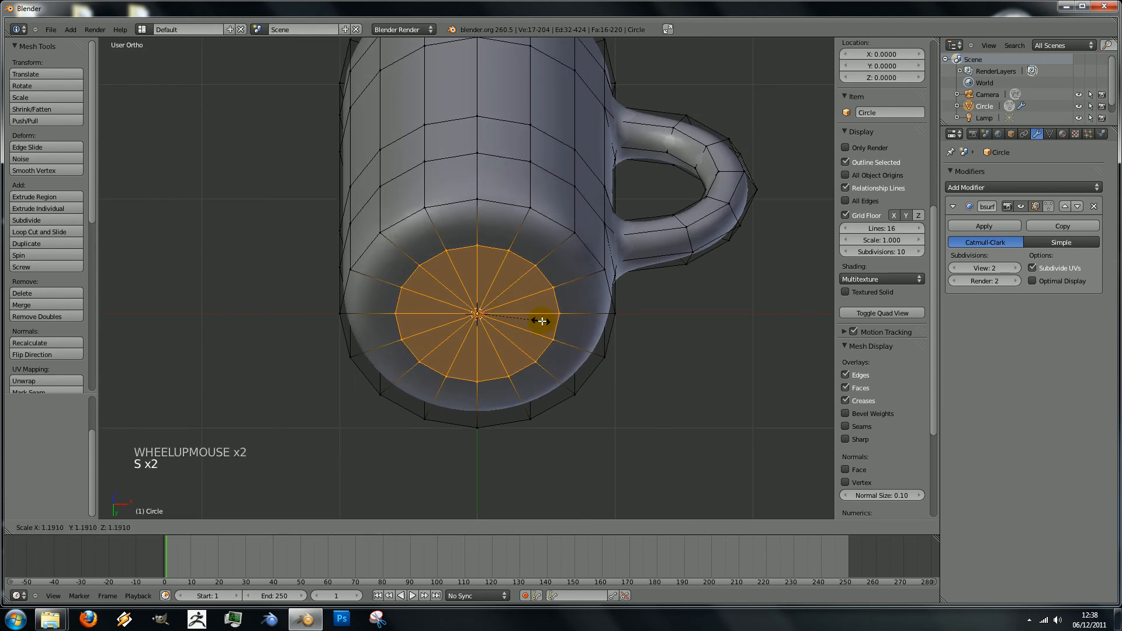
pyautogui.click(545, 319)
# - Extrude the disc on the underside about 0.1 into the mug to recess its base, and view it in object mode
pyautogui.press('e')
pyautogui.press('e')
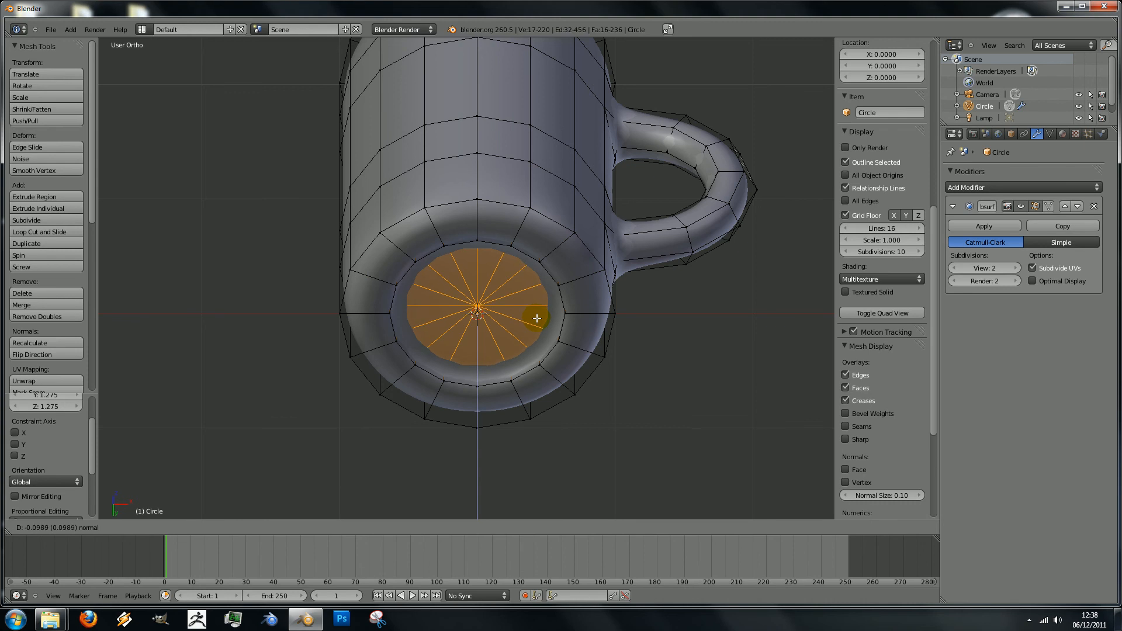
pyautogui.click(536, 318)
pyautogui.press('Tab')
pyautogui.scroll(-3, 533, 314)
pyautogui.moveTo(533, 314); pyautogui.dragTo(551, 273, button='middle')
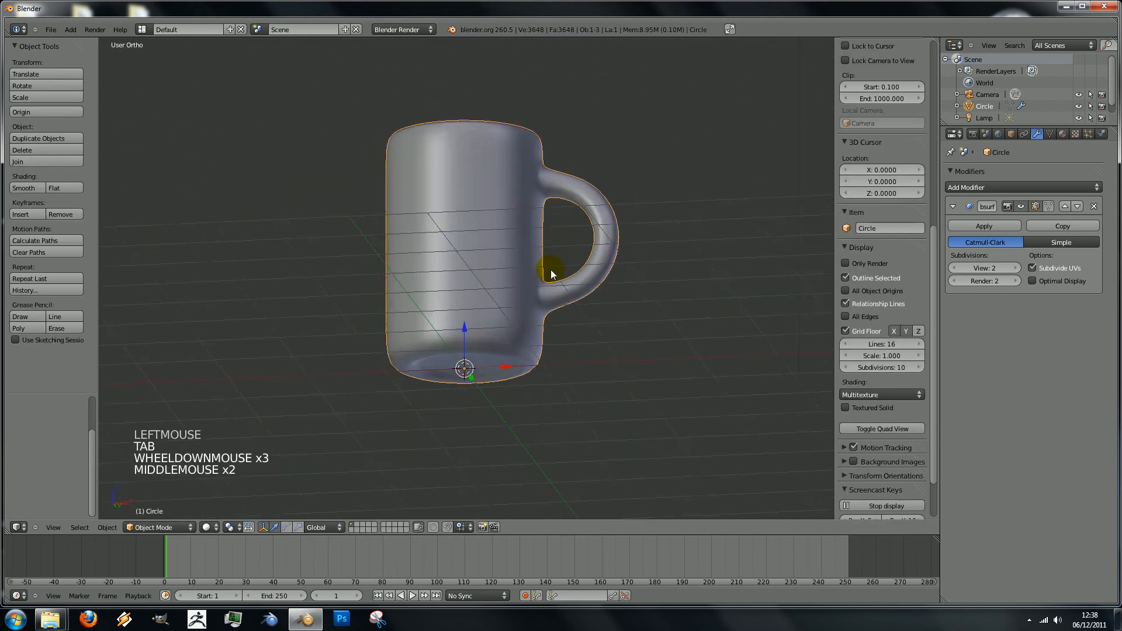
# - Add an edge loop around the lower outer wall in edit mode and slide it down close to the base
pyautogui.press('Tab')
pyautogui.scroll(1, 565, 330)
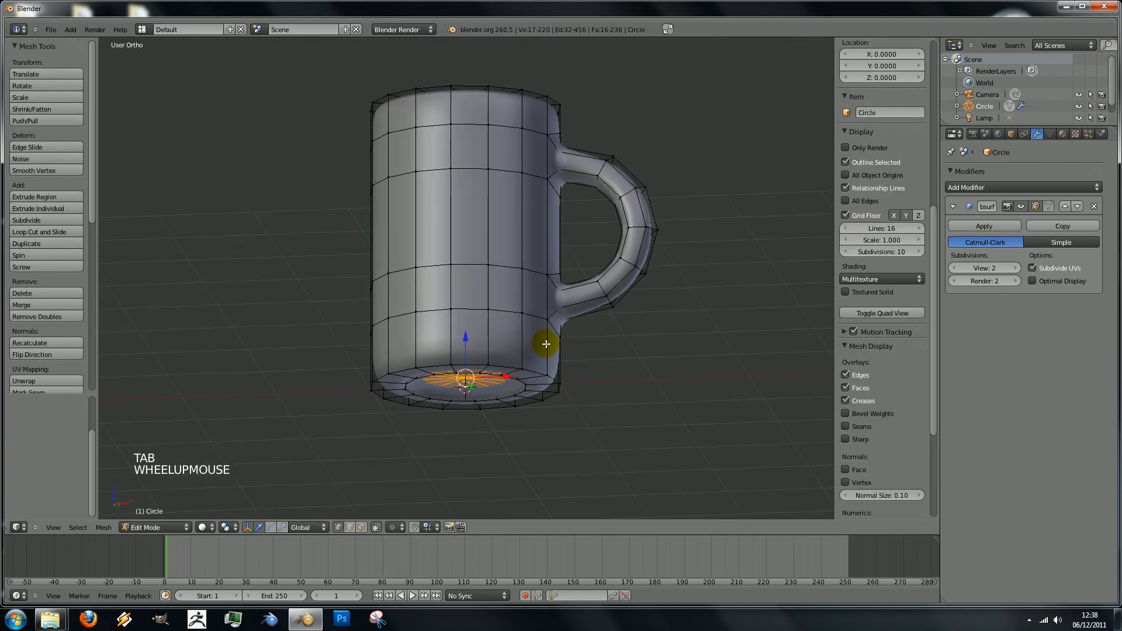
pyautogui.hotkey('ctrl', 'r')
pyautogui.click(543, 344)
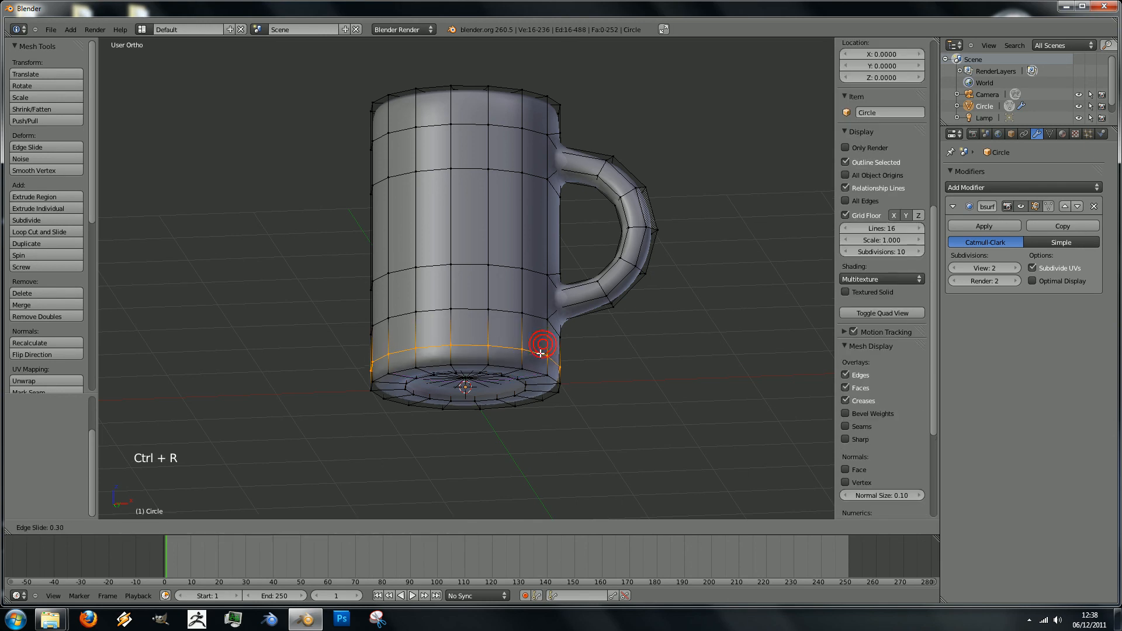
pyautogui.click(540, 355)
pyautogui.moveTo(540, 354); pyautogui.dragTo(522, 250, button='middle')
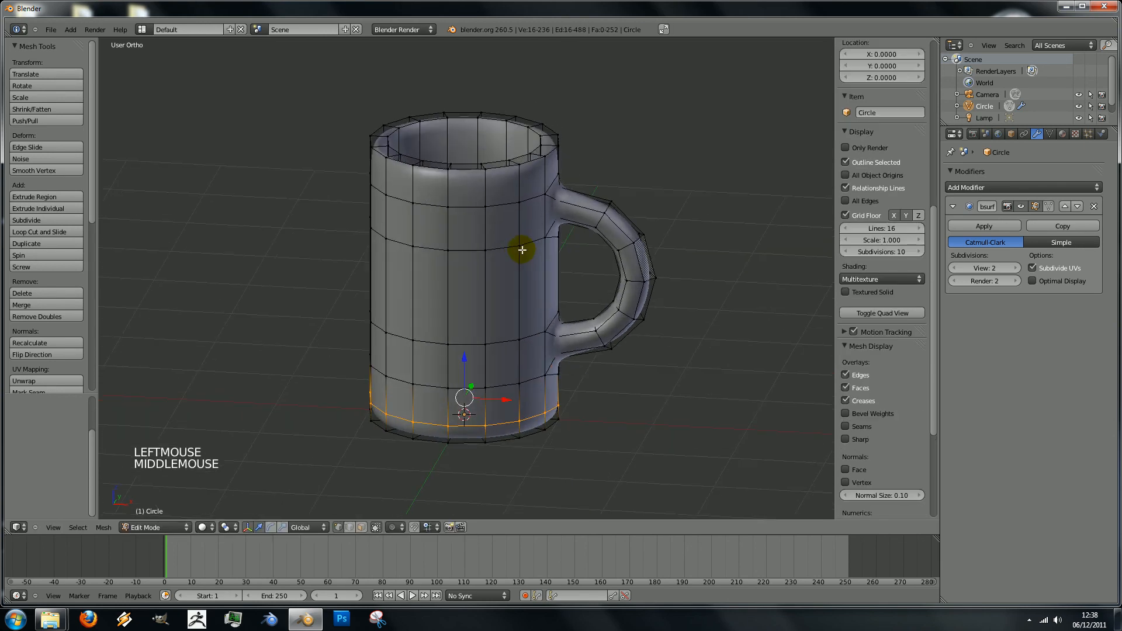
# - Add an edge loop around the upper outer wall and slide it up close to the rim
pyautogui.hotkey('ctrl', 'r')
pyautogui.click(519, 181)
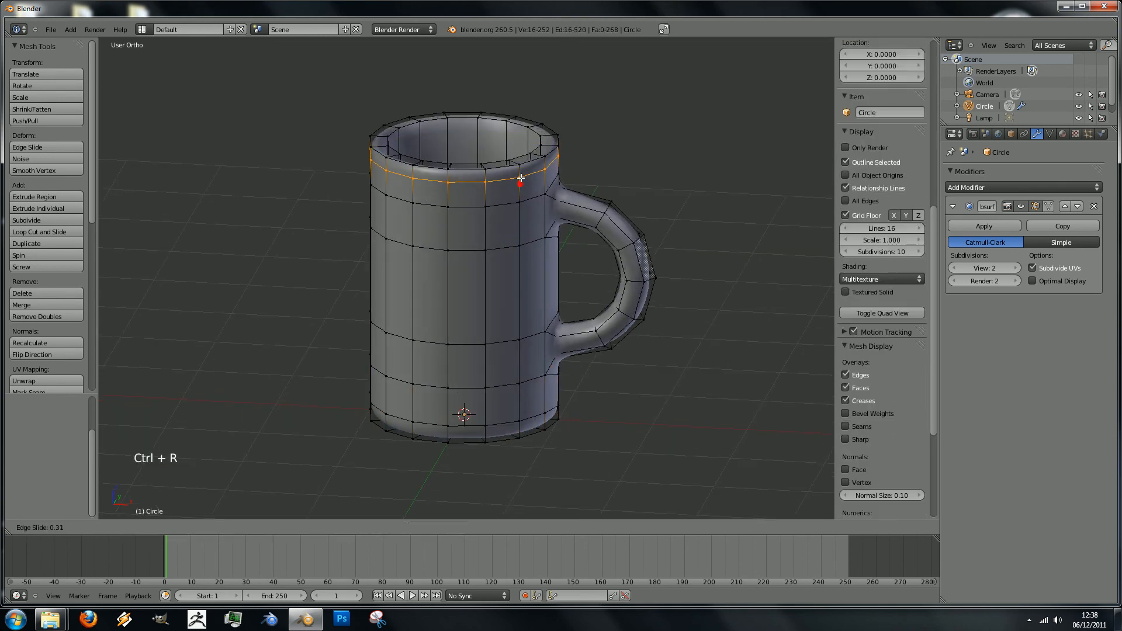
pyautogui.click(521, 175)
pyautogui.moveTo(518, 170); pyautogui.dragTo(643, 223, button='middle')
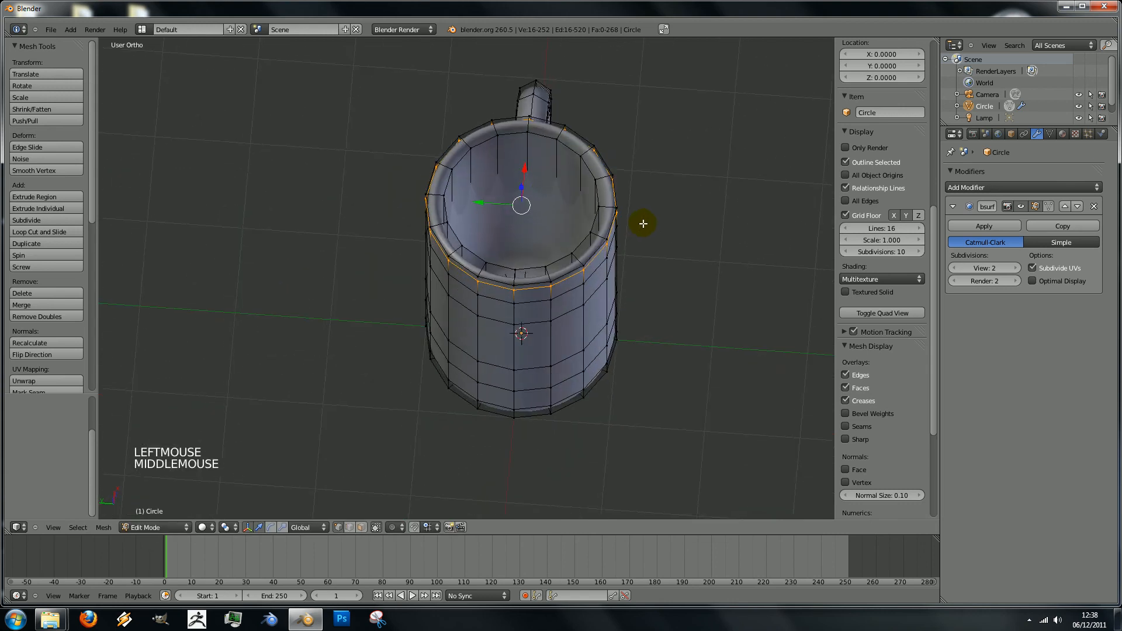
# - Add an edge loop around the mug's inner wall and slide it up towards the rim
pyautogui.hotkey('ctrl', 'r')
pyautogui.click(541, 192)
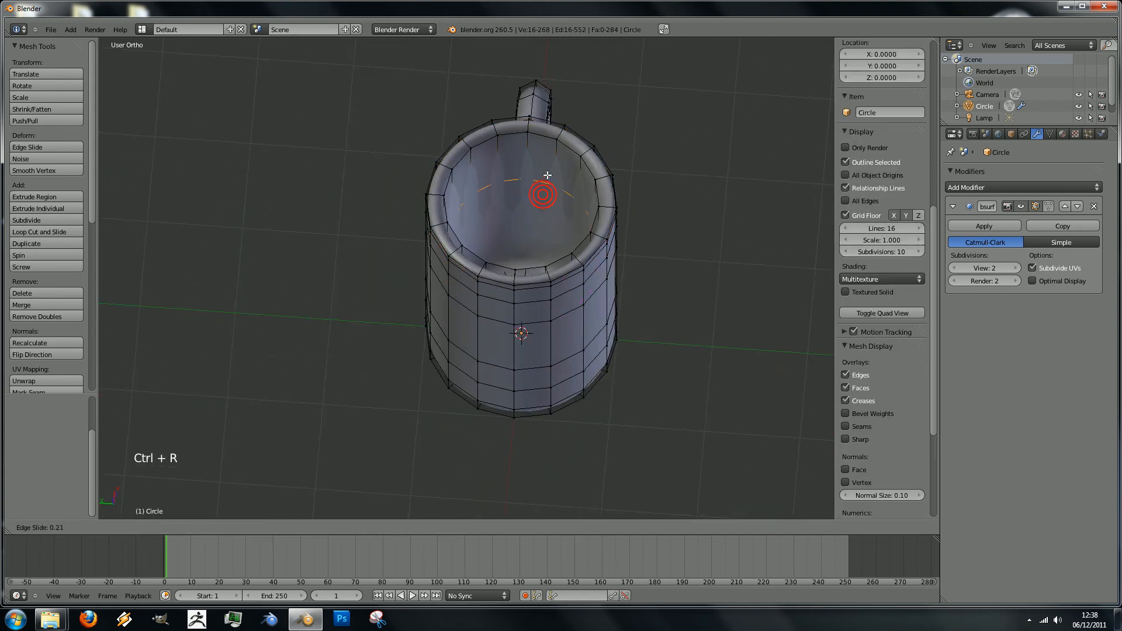
pyautogui.click(547, 148)
pyautogui.moveTo(547, 147); pyautogui.dragTo(595, 136, button='middle')
# - Examine the finished mug's rim, base and handle from several angles, switching between object and edit mode
pyautogui.press('Tab')
pyautogui.moveTo(463, 105); pyautogui.dragTo(604, 217, button='middle')
pyautogui.scroll(-4, 440, 233)
pyautogui.moveTo(439, 234); pyautogui.dragTo(523, 300, button='middle')
pyautogui.scroll(3, 485, 281)
pyautogui.scroll(-3, 520, 279)
pyautogui.scroll(3, 520, 279)
pyautogui.press('Tab')
pyautogui.scroll(-2, 509, 303)
pyautogui.scroll(-2, 510, 303)
pyautogui.scroll(3, 509, 303)
pyautogui.press('Tab')
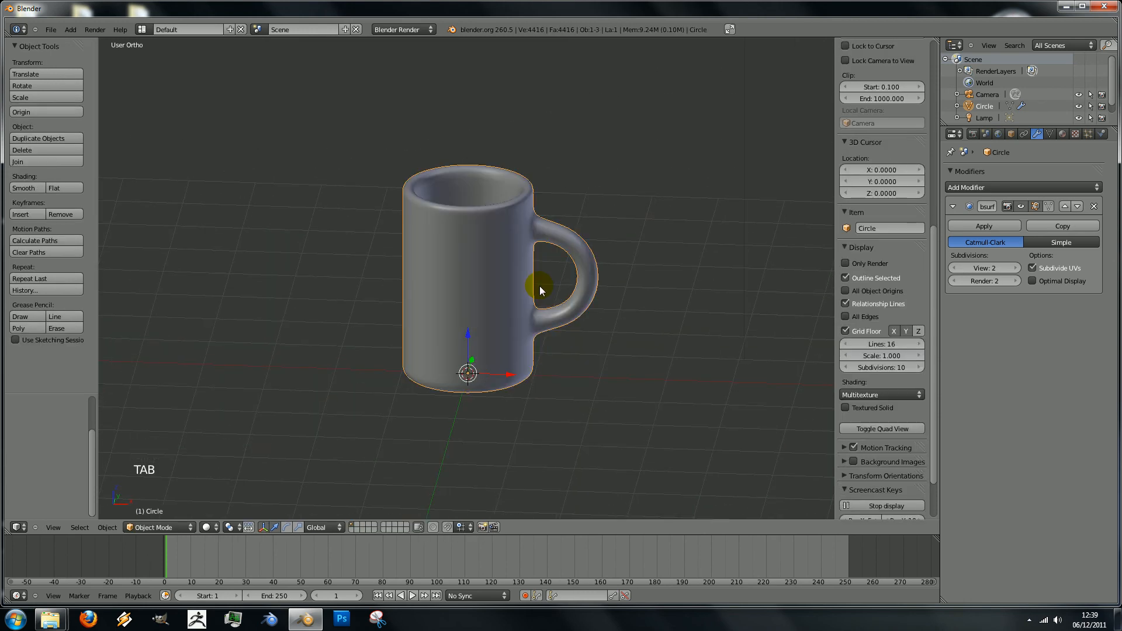
pyautogui.moveTo(539, 286); pyautogui.dragTo(472, 250, button='middle')
pyautogui.scroll(2, 443, 308)
pyautogui.scroll(-1, 472, 250)
pyautogui.scroll(-4, 472, 250)
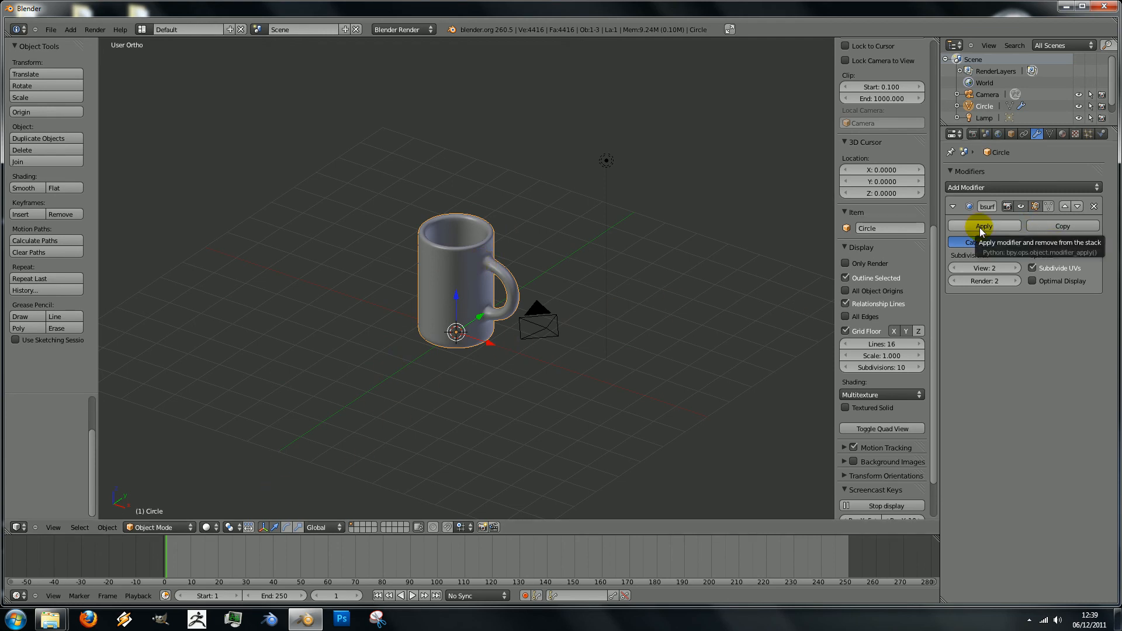
pyautogui.click(1028, 621)
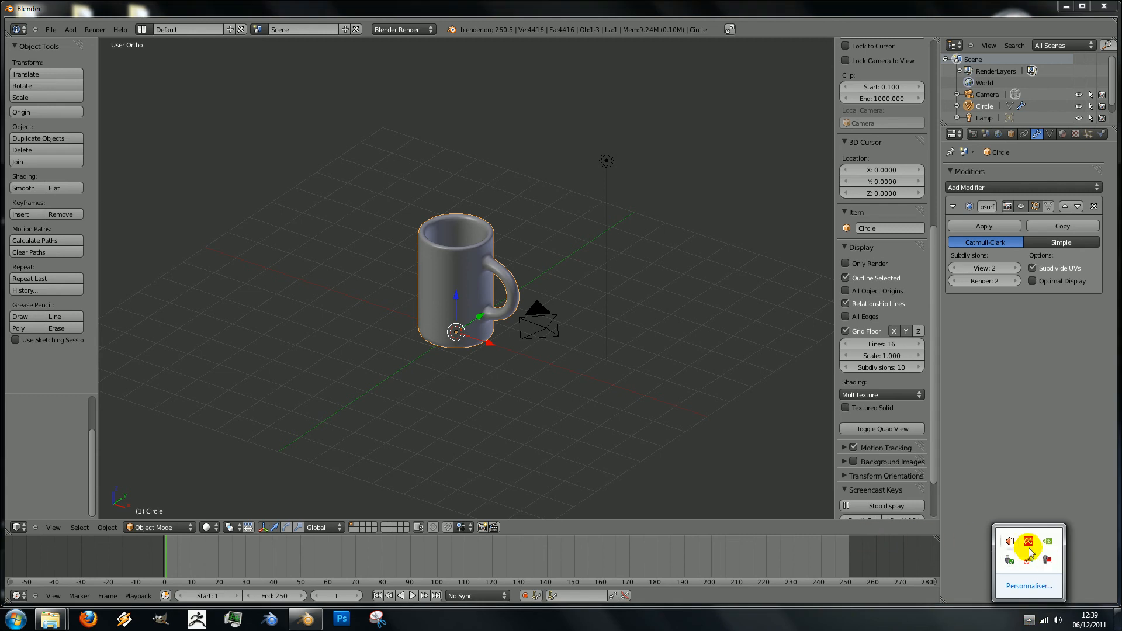
pyautogui.click(1044, 559)
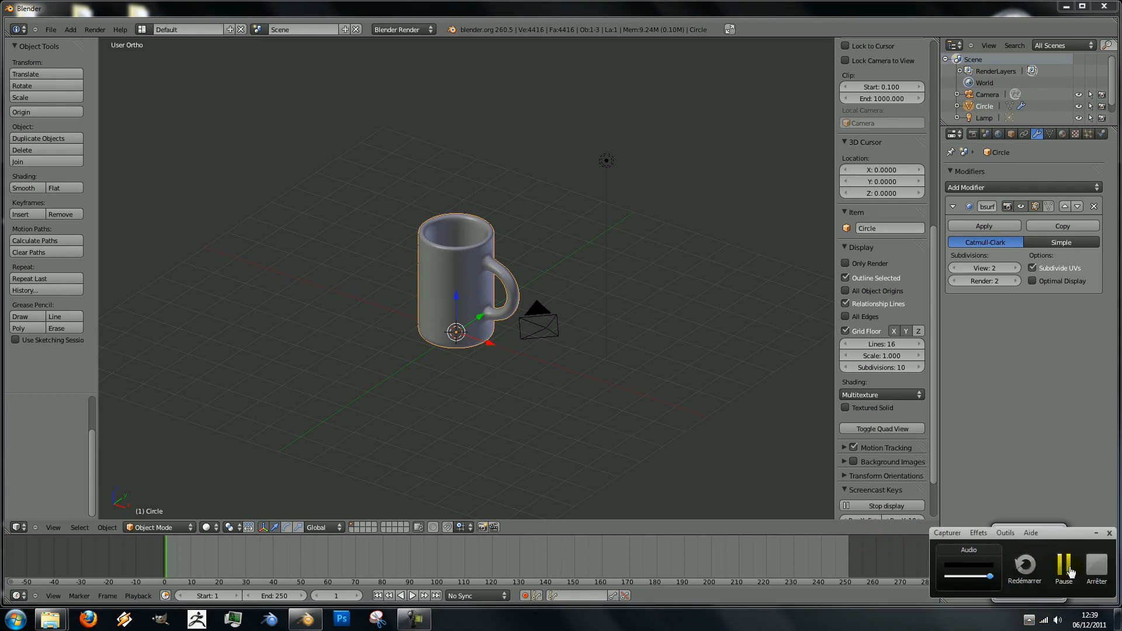